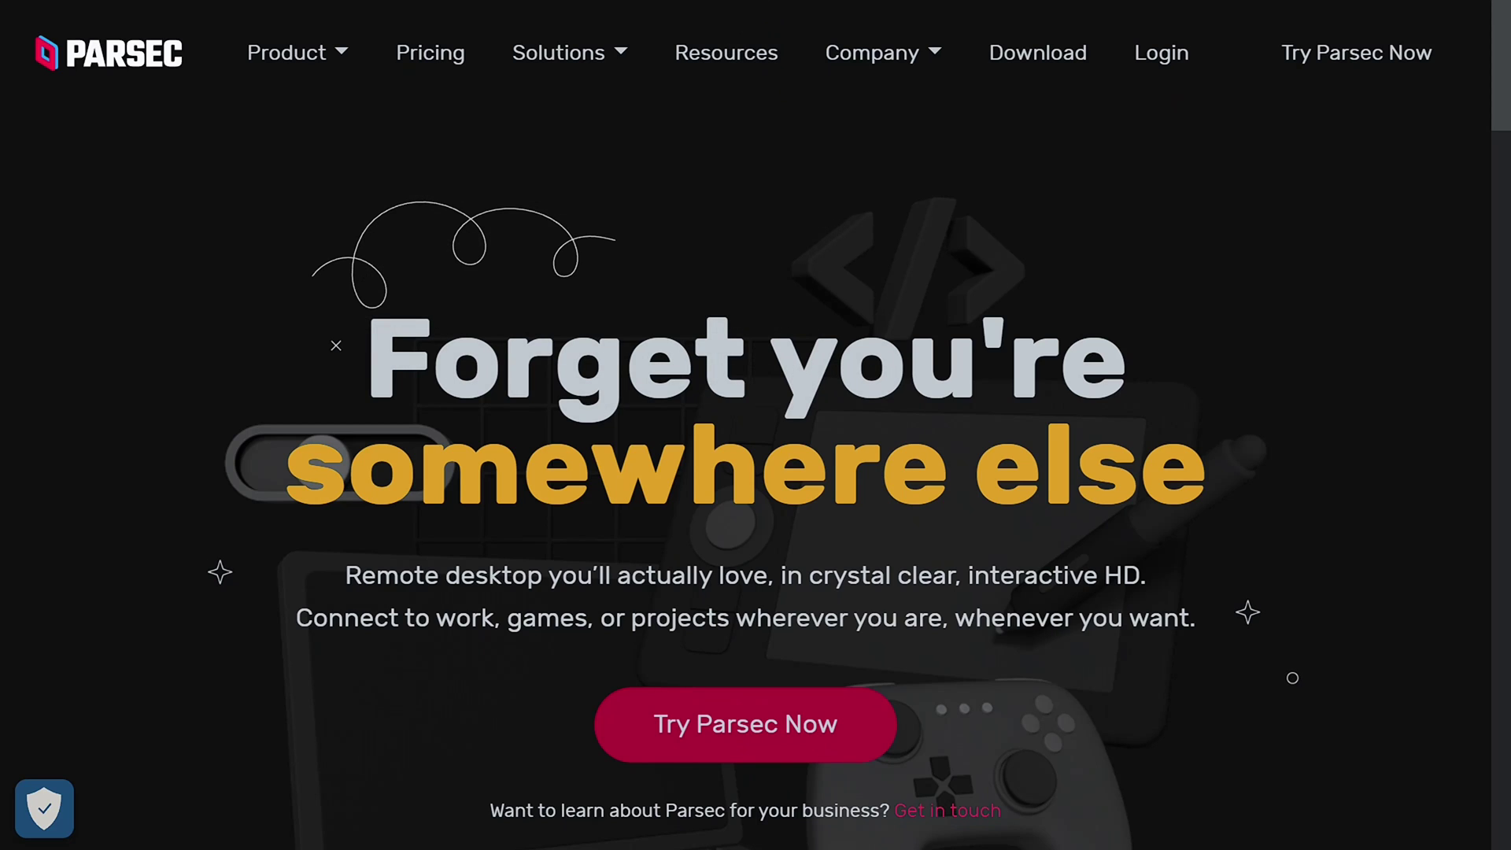
Open the download page of the Parsec website.
{"action": "scroll", "coordinate": [756, 472], "scroll_direction": "down", "scroll_amount": 2}
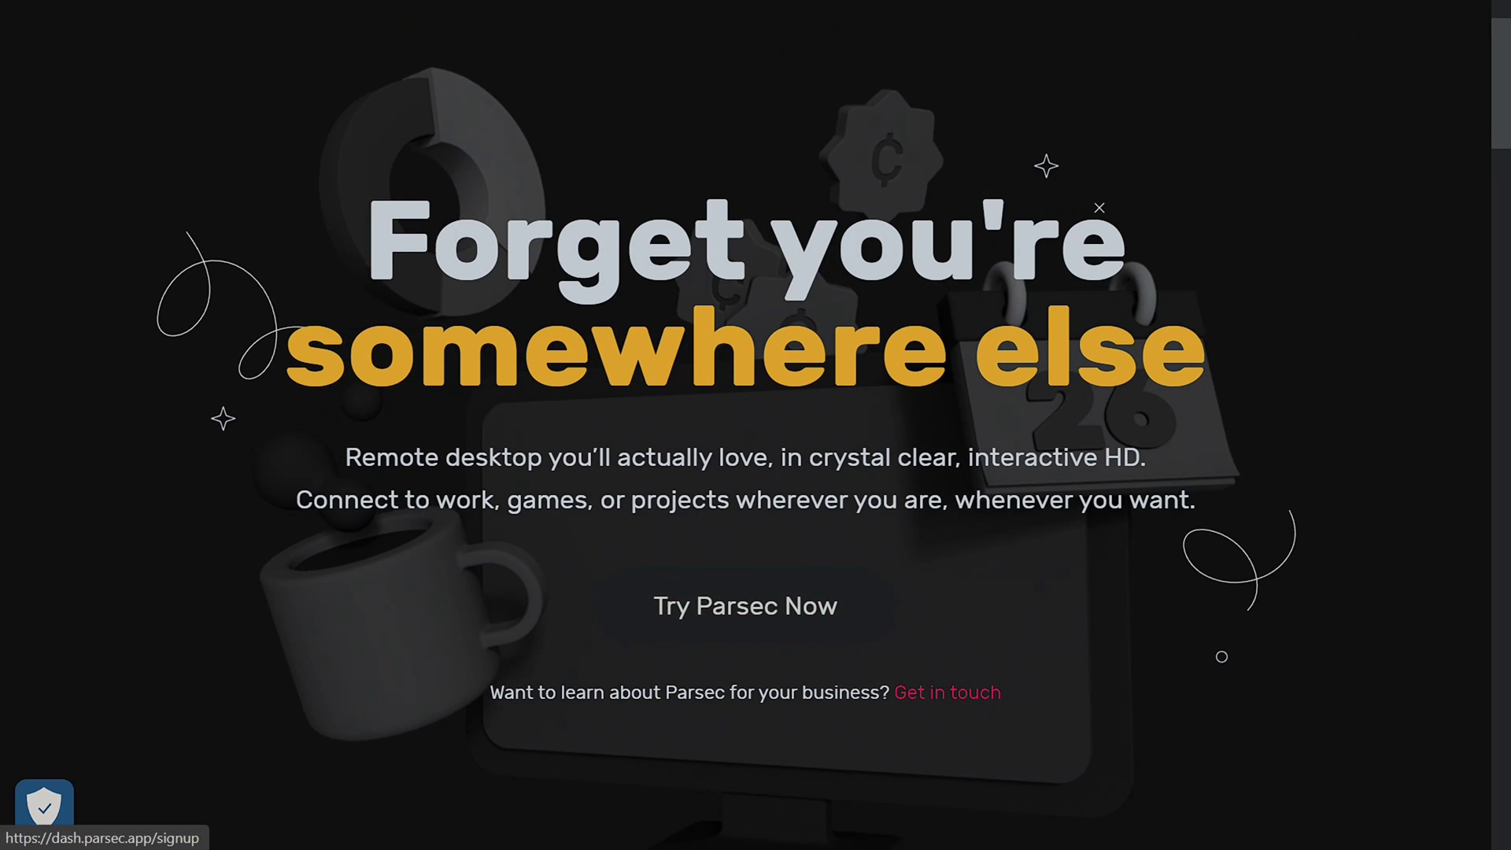
{"action": "left_click", "coordinate": [745, 606]}
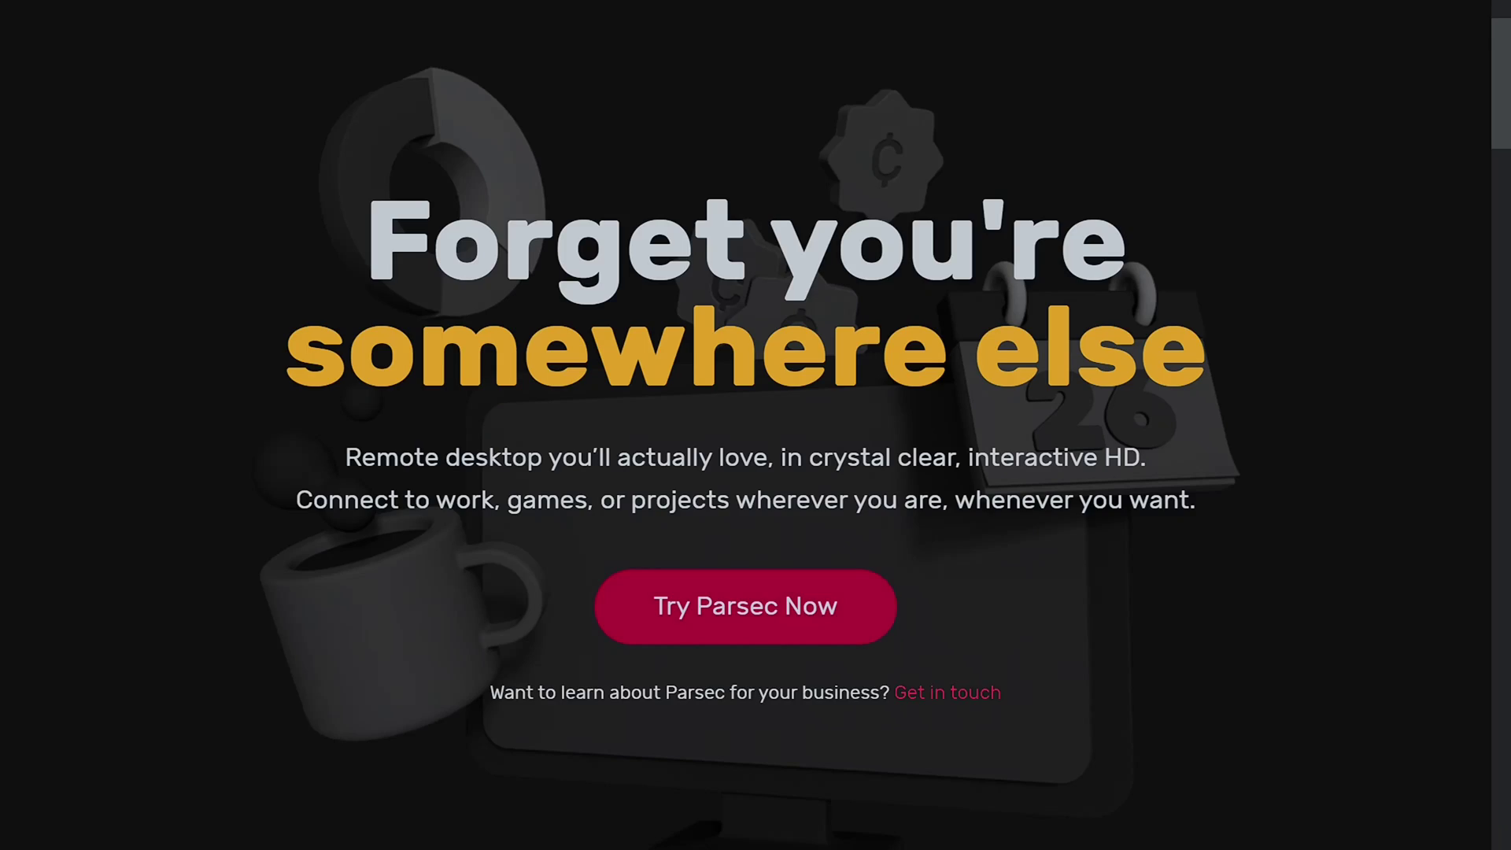
{"action": "scroll", "coordinate": [755, 425], "scroll_direction": "down", "scroll_amount": 10}
{"action": "scroll", "coordinate": [755, 425], "scroll_direction": "down", "scroll_amount": 4}
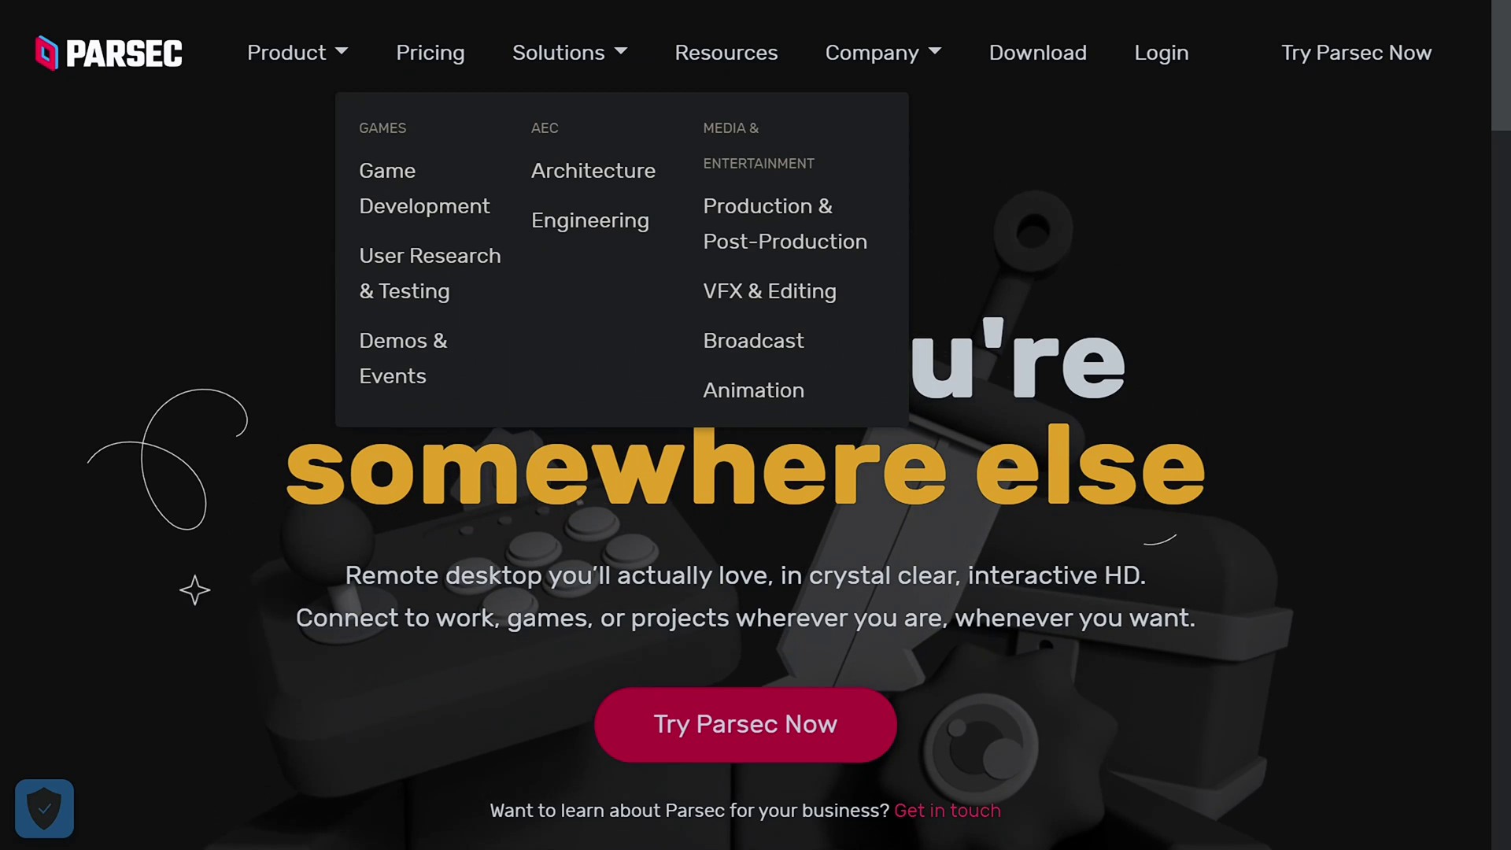
{"action": "left_click", "coordinate": [1038, 52]}
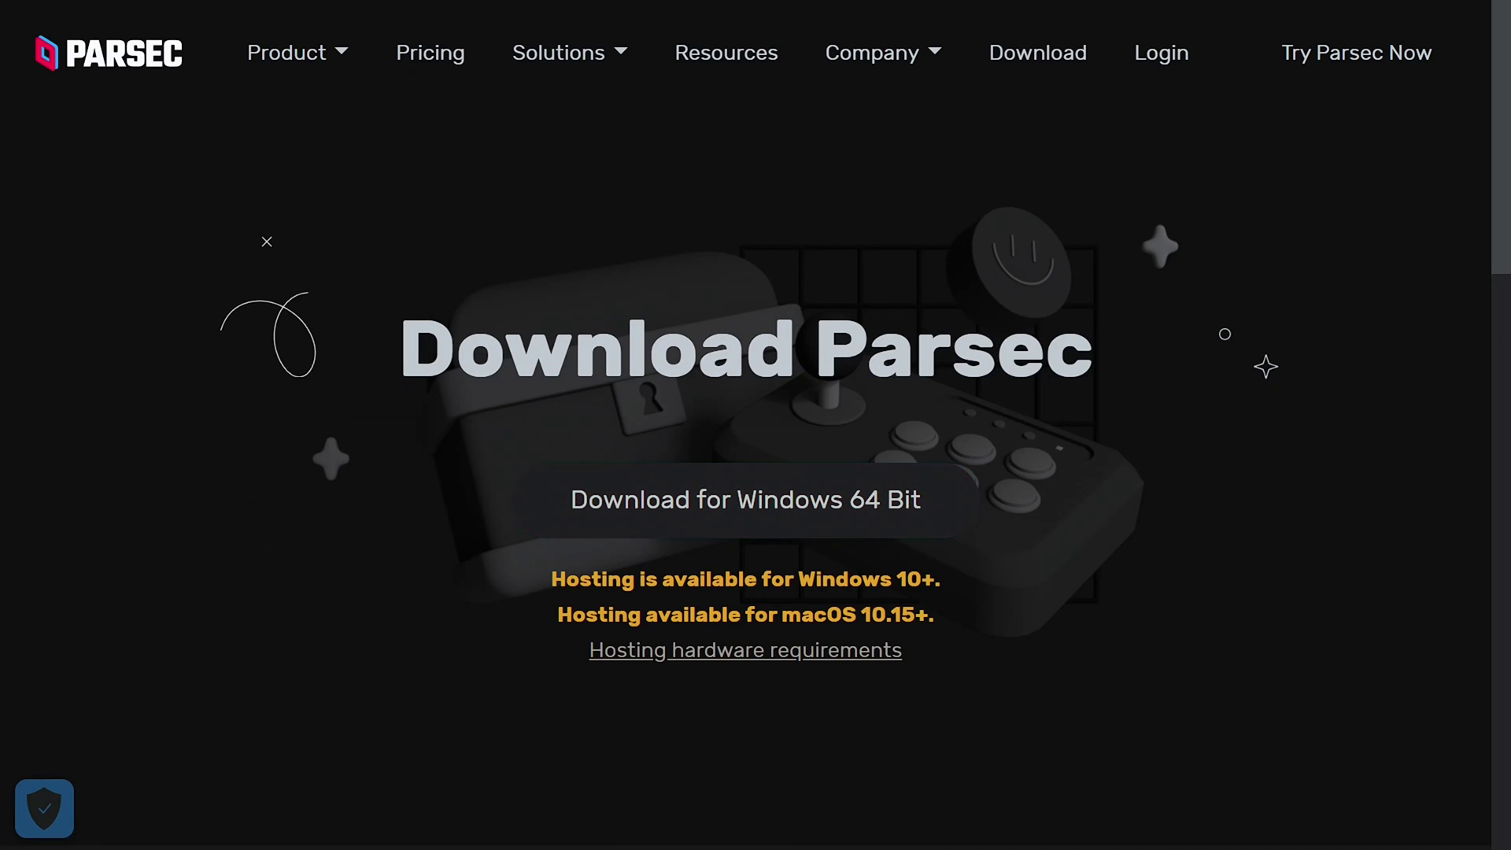
Download the Windows 64-bit installer for Parsec and leave the browser's full-screen view.
{"action": "scroll", "coordinate": [745, 499], "scroll_direction": "down", "scroll_amount": 2}
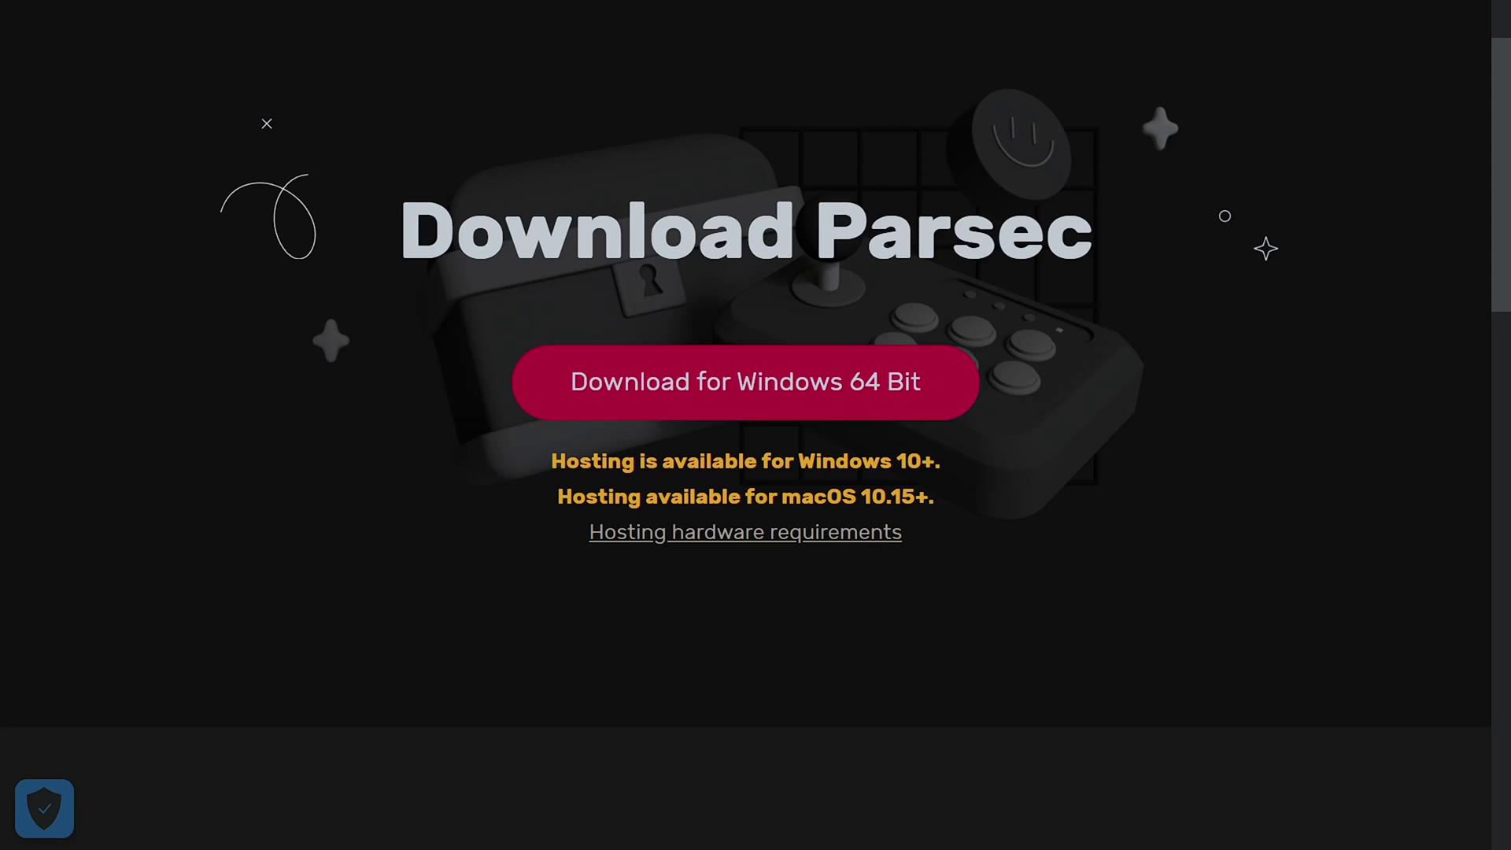
{"action": "scroll", "coordinate": [745, 500], "scroll_direction": "down", "scroll_amount": 4}
{"action": "scroll", "coordinate": [746, 500], "scroll_direction": "up", "scroll_amount": 6}
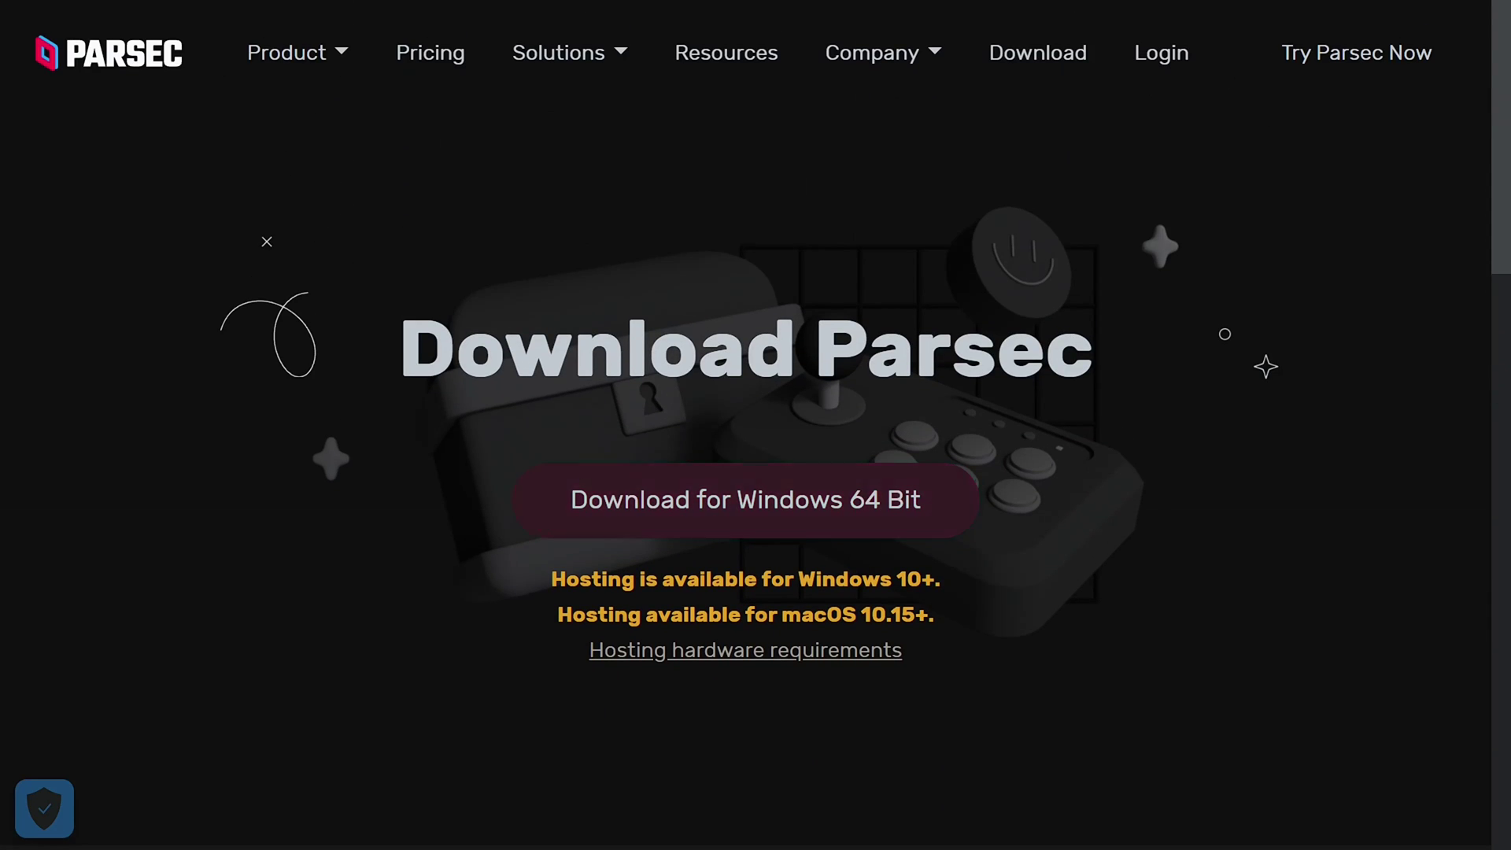
{"action": "left_click", "coordinate": [746, 499]}
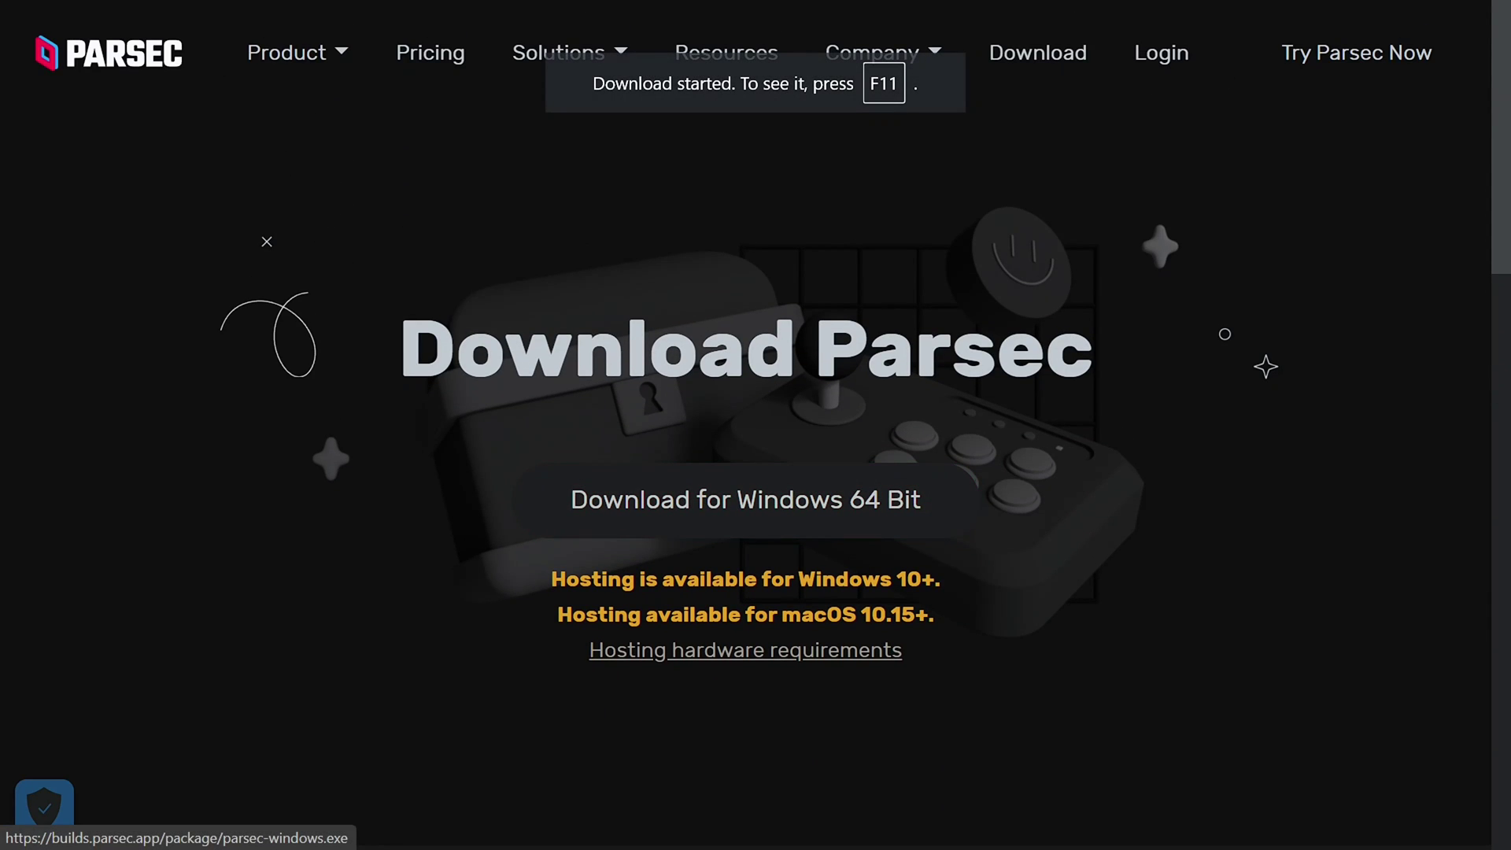
{"action": "key", "text": "F11"}
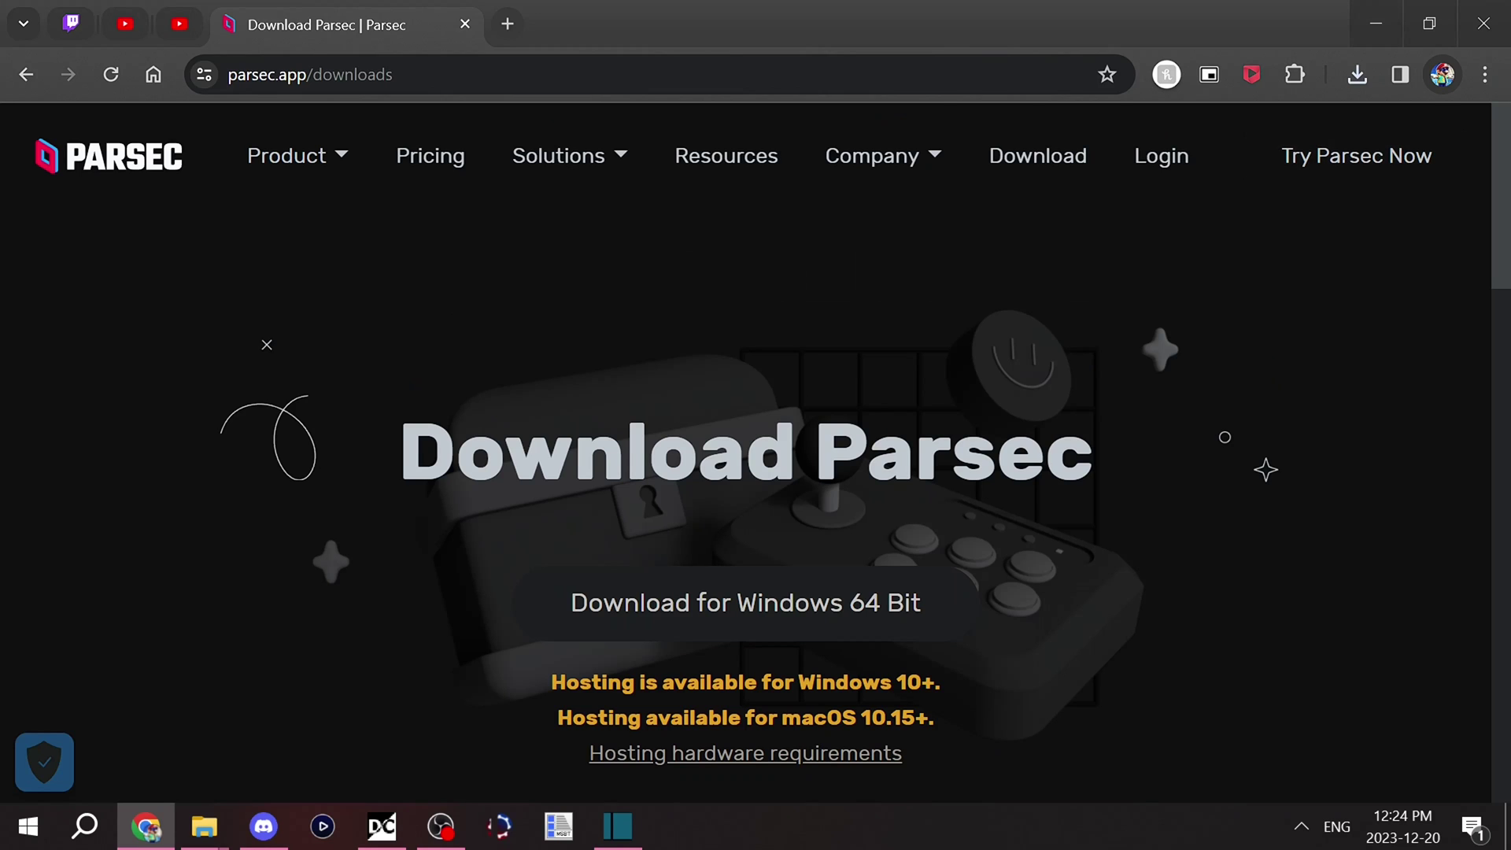
Run the downloaded Parsec installer from the desktop, go as far as the installation type choice, and cancel the setup.
{"action": "left_click", "coordinate": [1375, 24]}
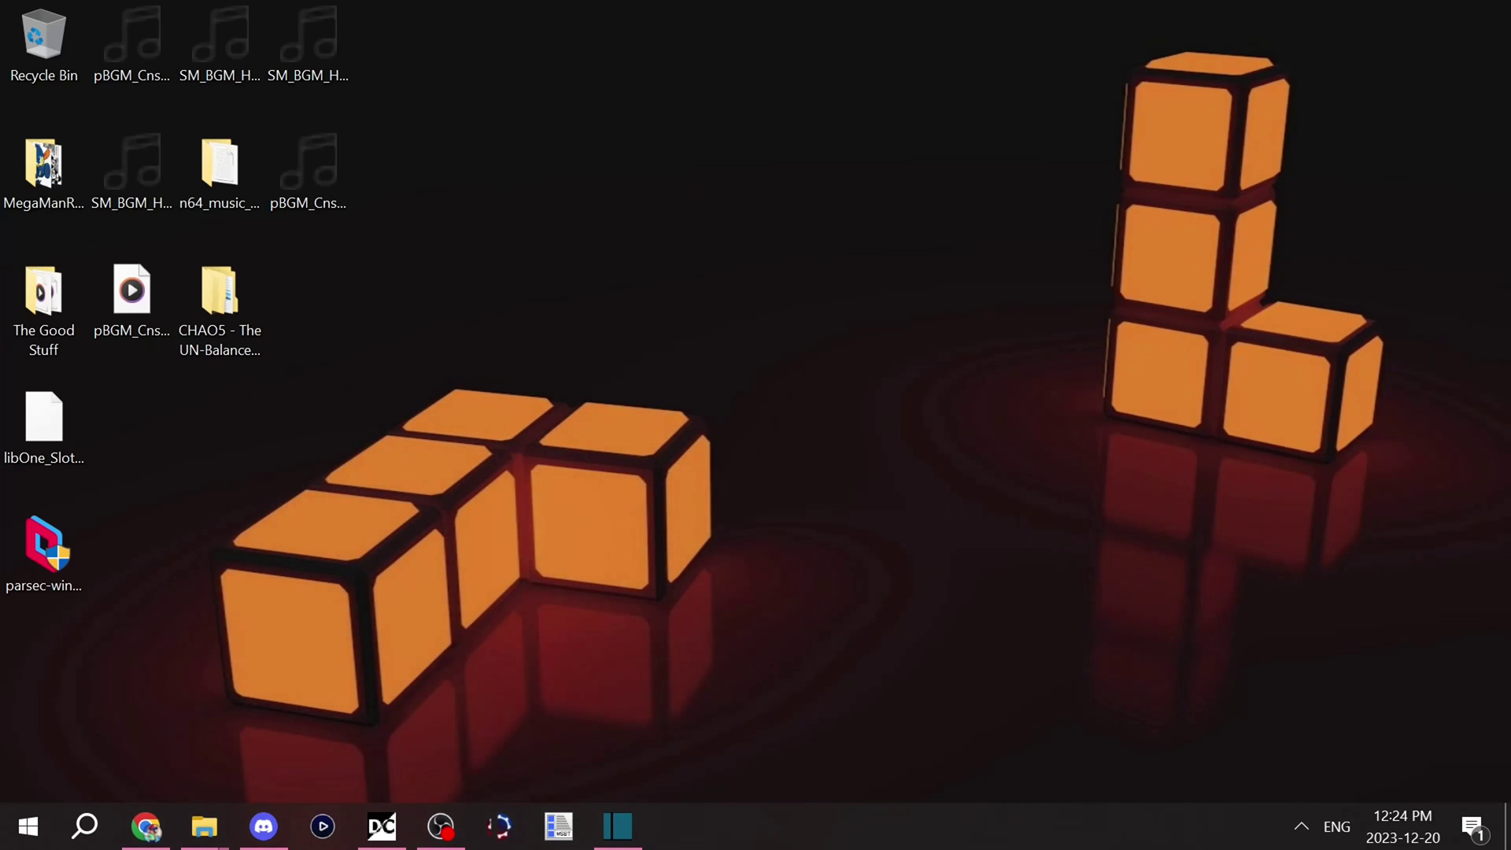
{"action": "left_click_drag", "start_coordinate": [43, 551], "coordinate": [307, 555]}
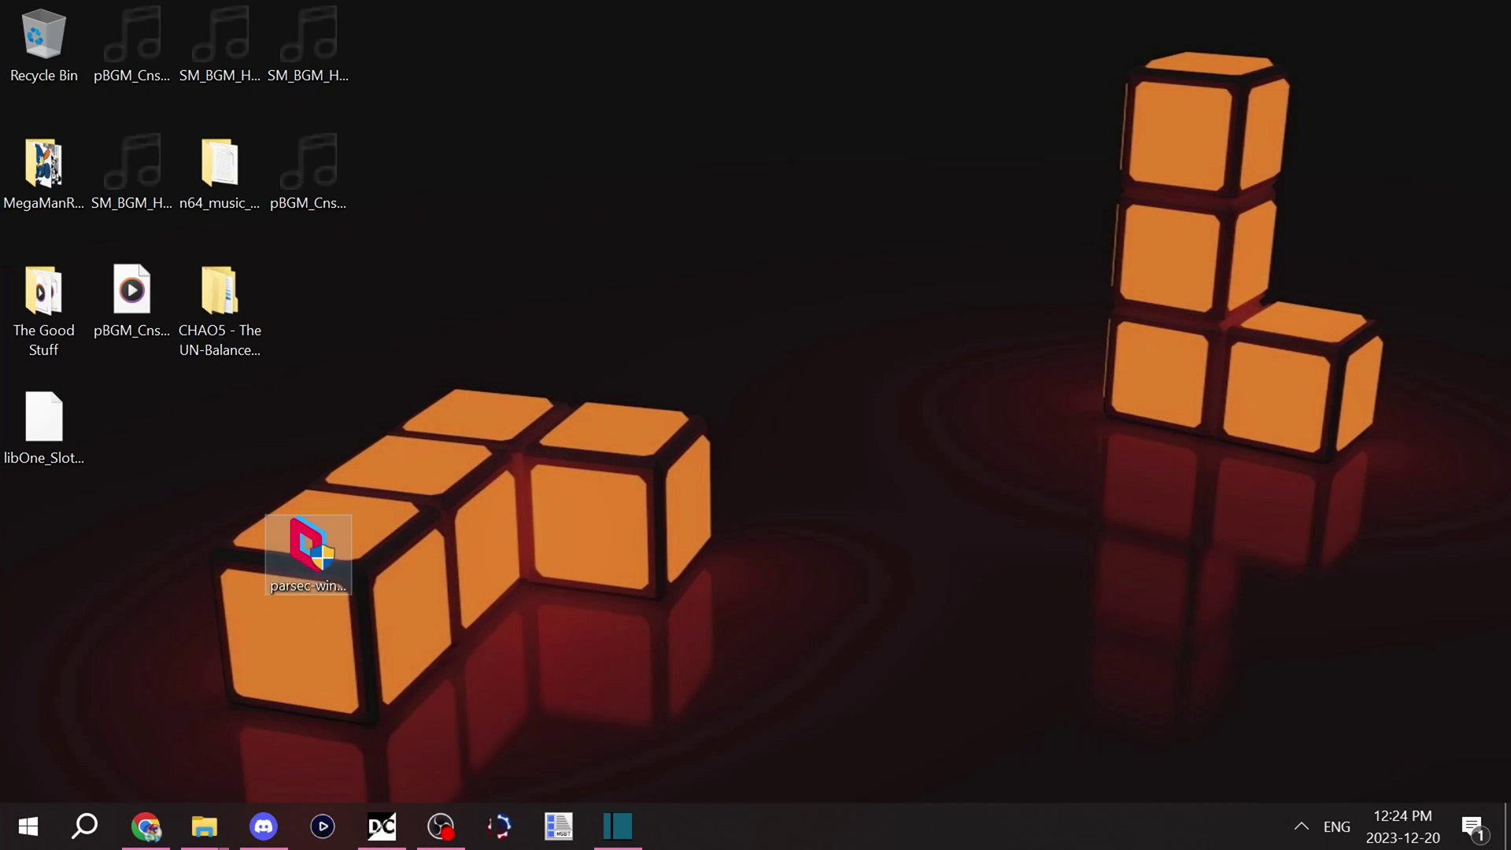
{"action": "double_click", "coordinate": [307, 554]}
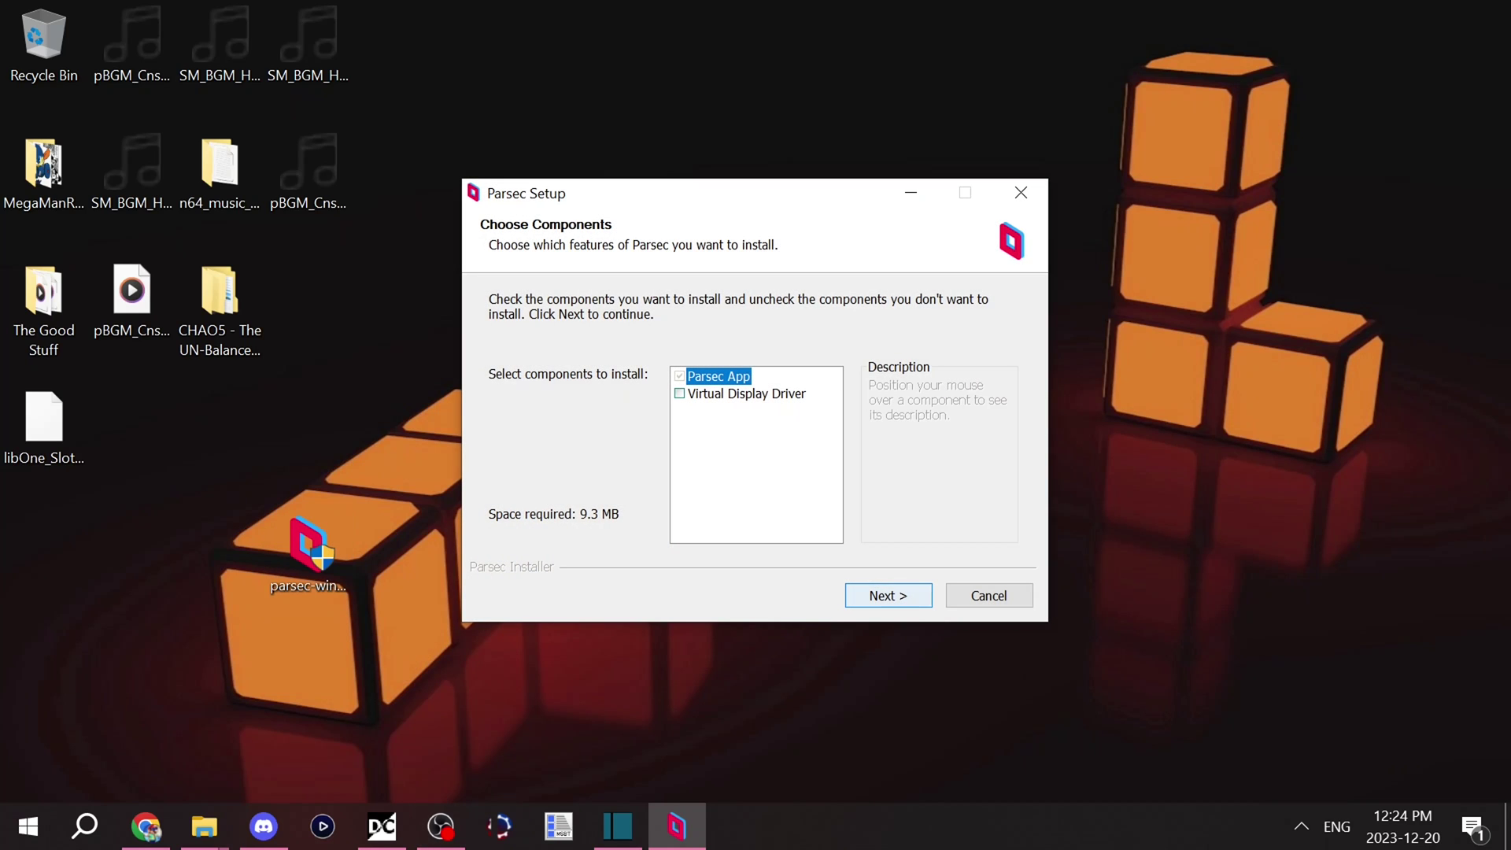
{"action": "left_click", "coordinate": [888, 596]}
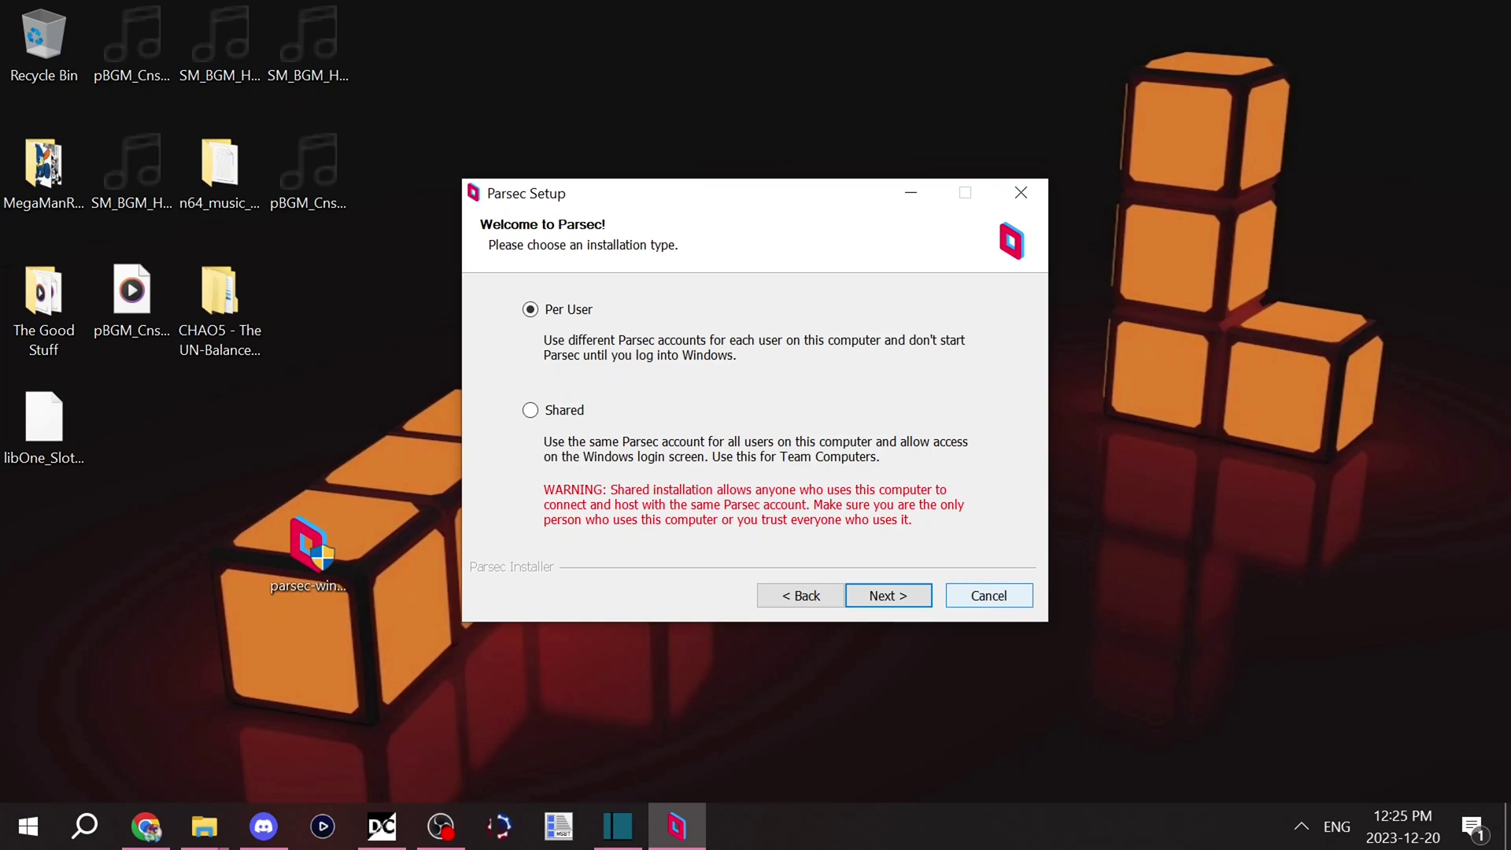
{"action": "left_click", "coordinate": [989, 596]}
Search the computer for "parsec" and launch the installed Parsec app.
{"action": "key", "text": "super"}
{"action": "type", "text": "parsec"}
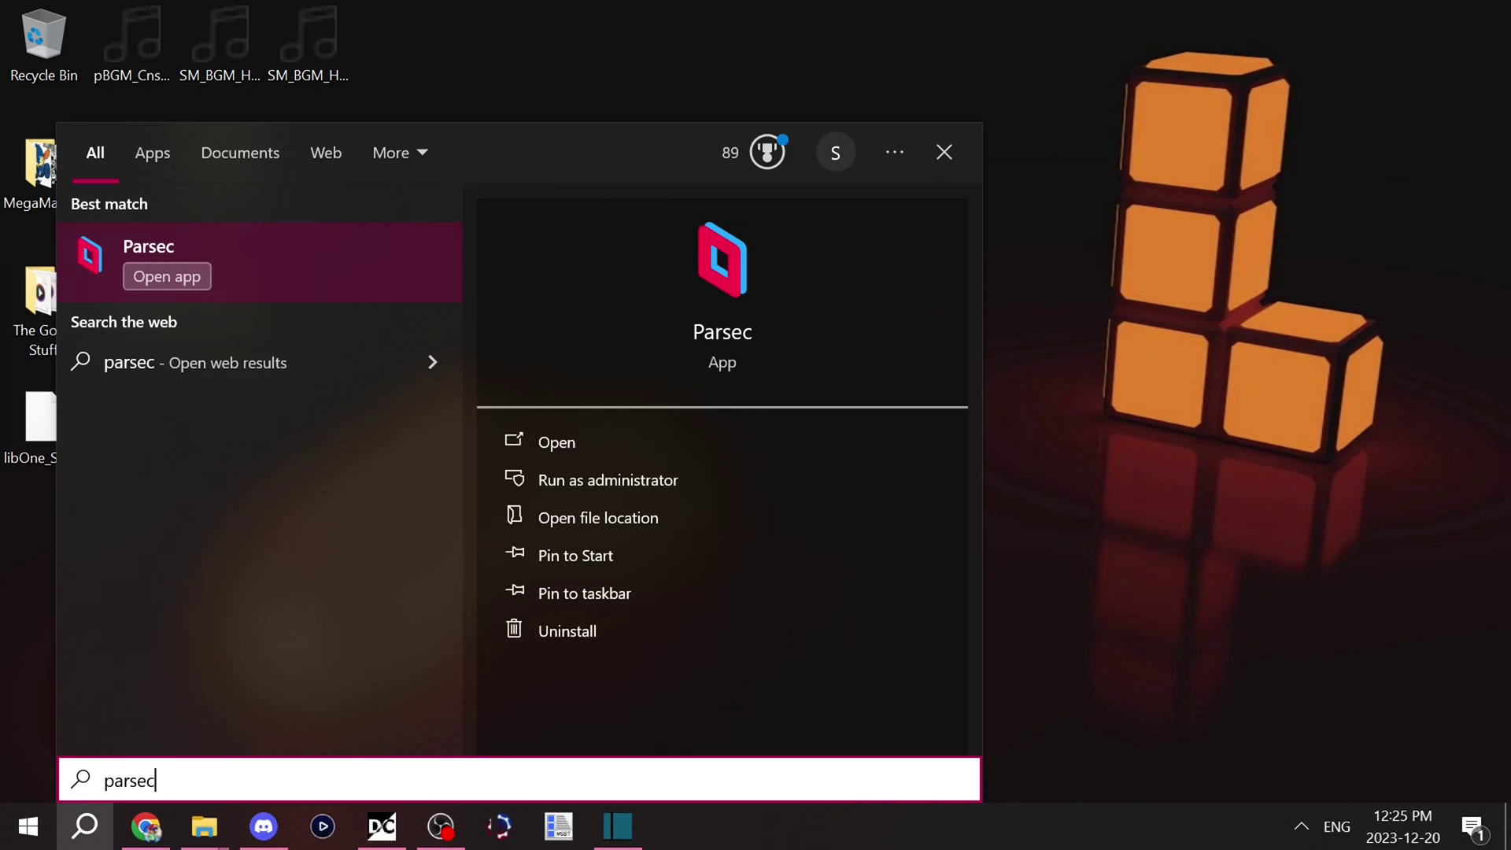
{"action": "key", "text": "Return"}
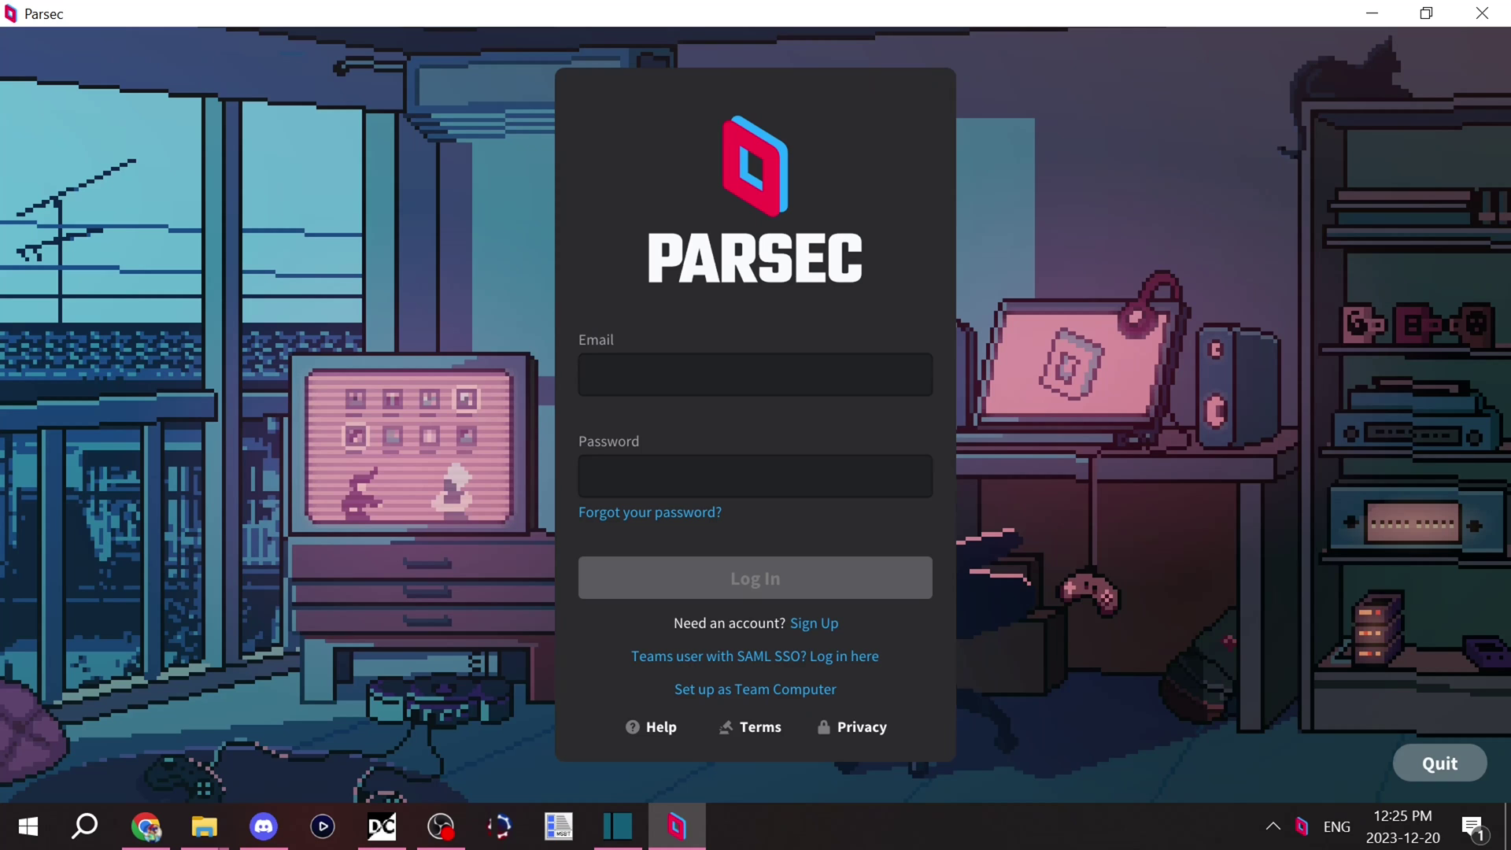
View the Parsec account sign-up page in the browser, then return to the Parsec app.
{"action": "left_click", "coordinate": [814, 623]}
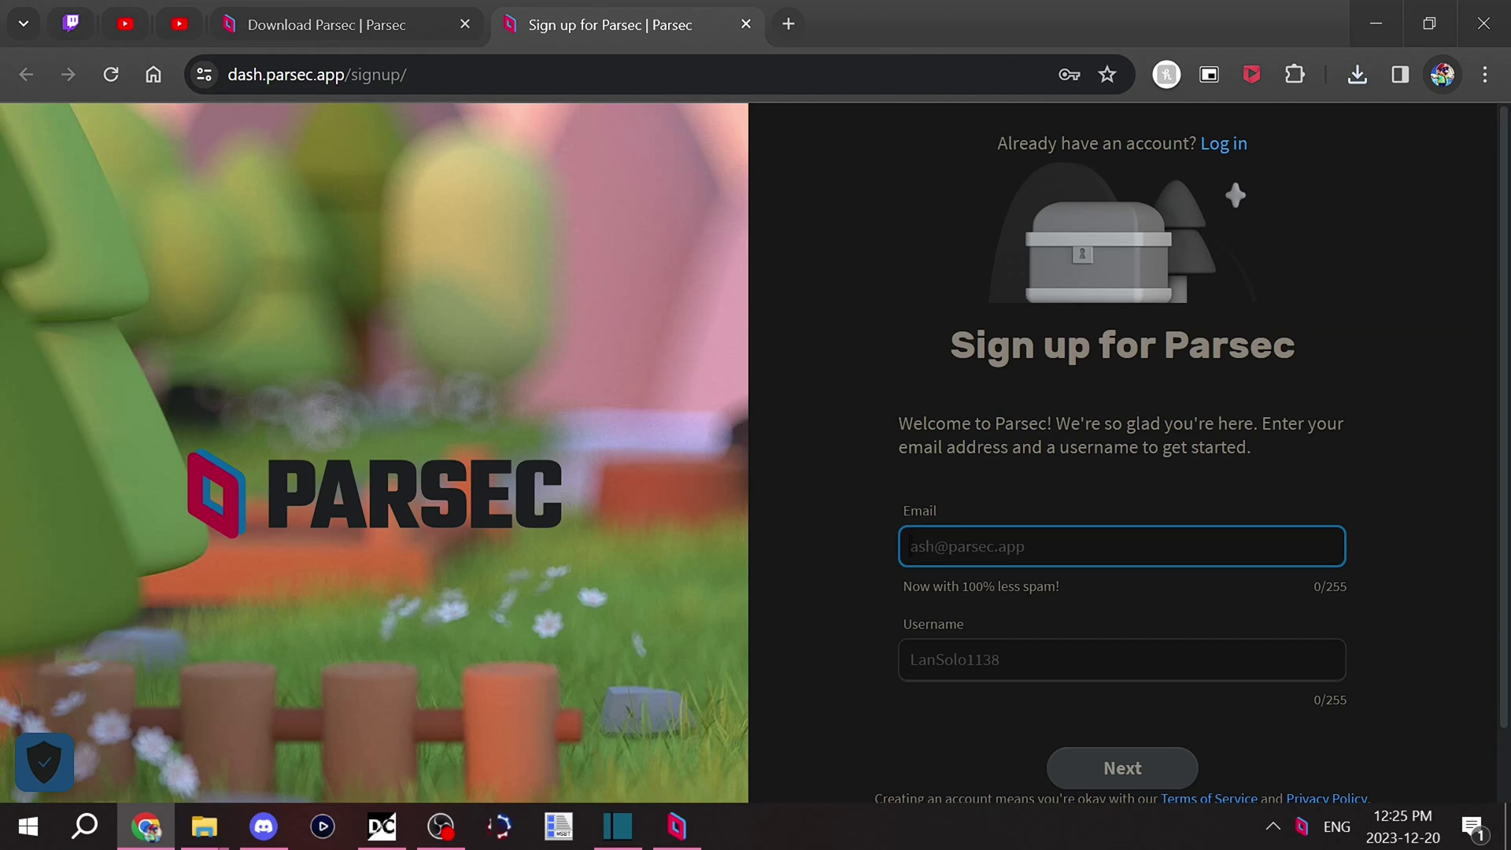
{"action": "left_click", "coordinate": [1417, 504]}
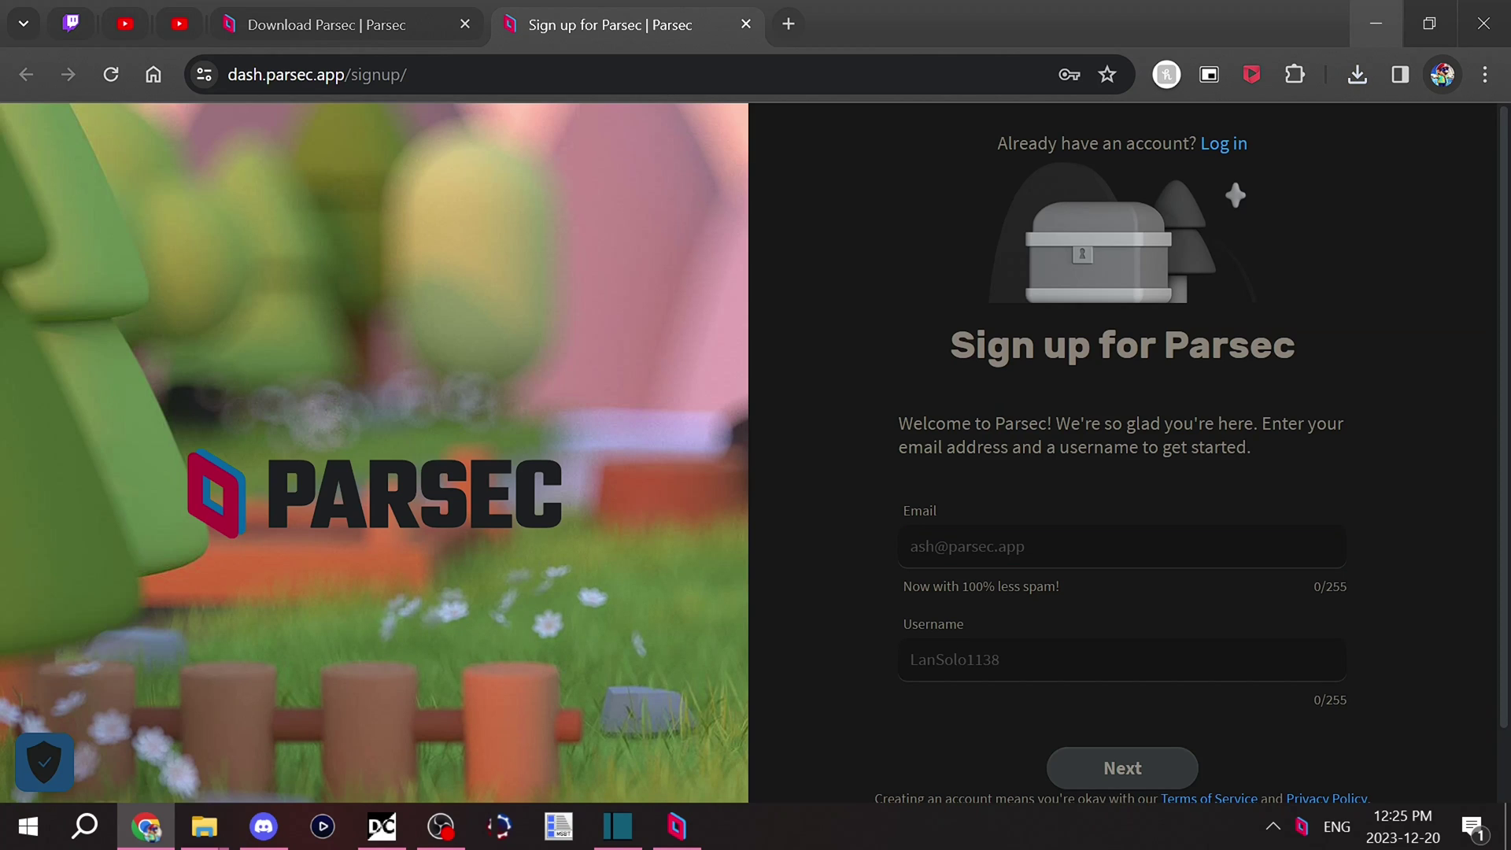
{"action": "left_click", "coordinate": [1375, 23]}
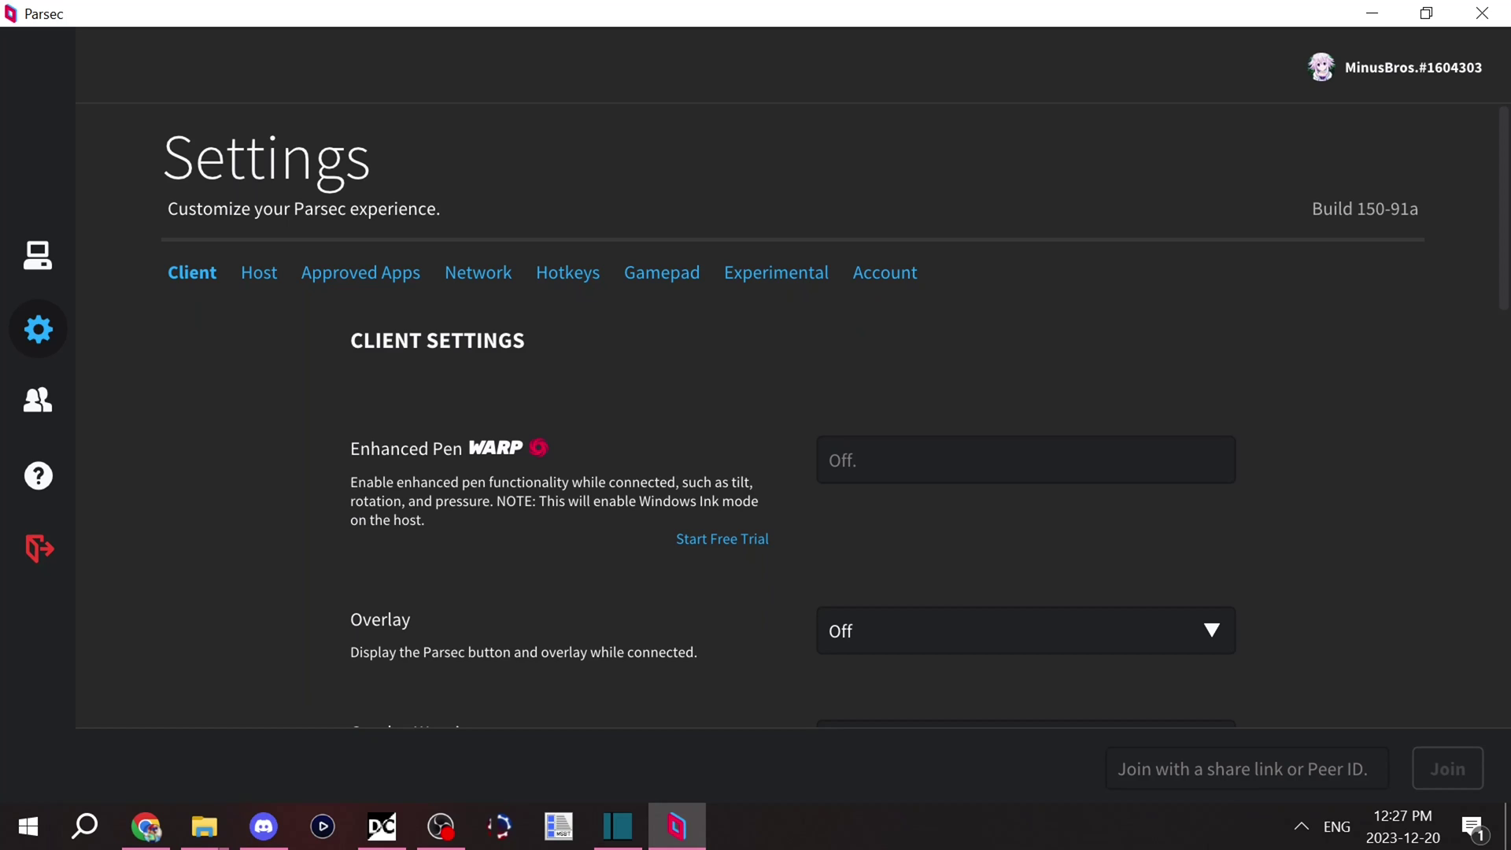
Review the first client settings and set the Window Mode to Fullscreen.
{"action": "scroll", "coordinate": [787, 472], "scroll_direction": "down", "scroll_amount": 2}
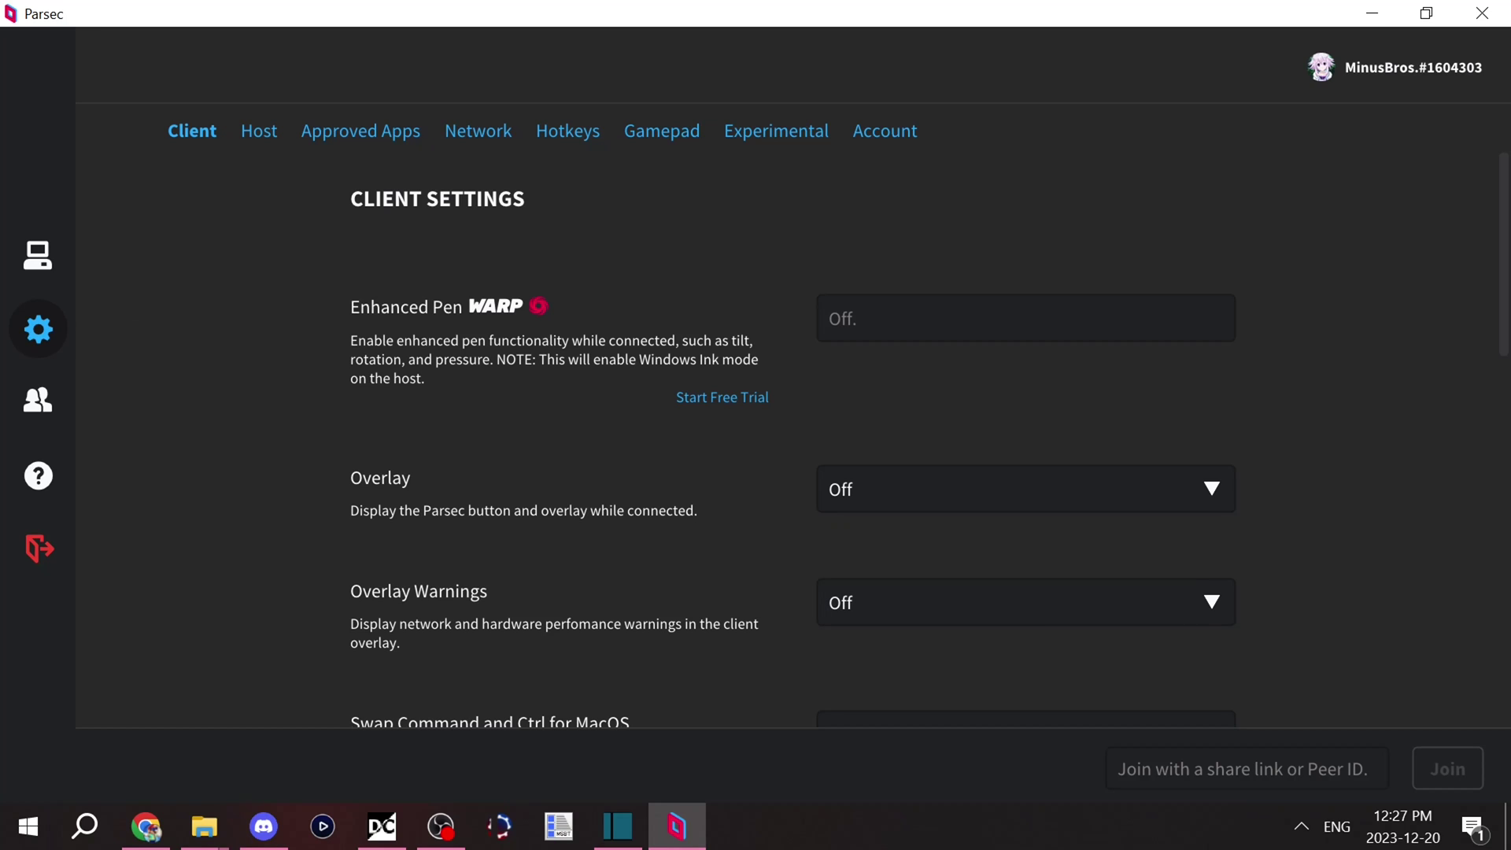
{"action": "scroll", "coordinate": [999, 464], "scroll_direction": "down", "scroll_amount": 3}
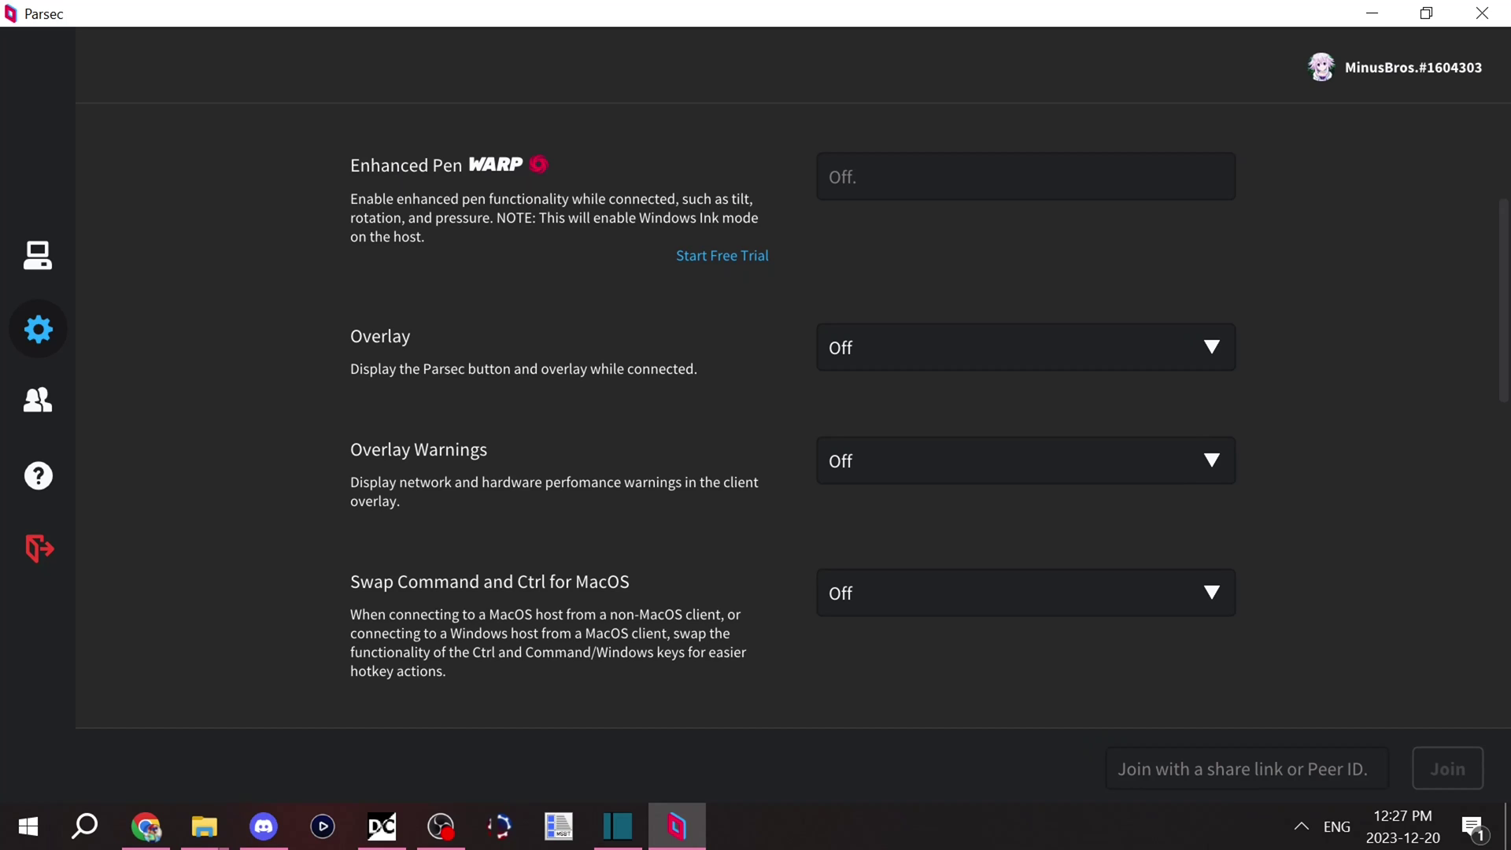
{"action": "scroll", "coordinate": [791, 415], "scroll_direction": "down", "scroll_amount": 5}
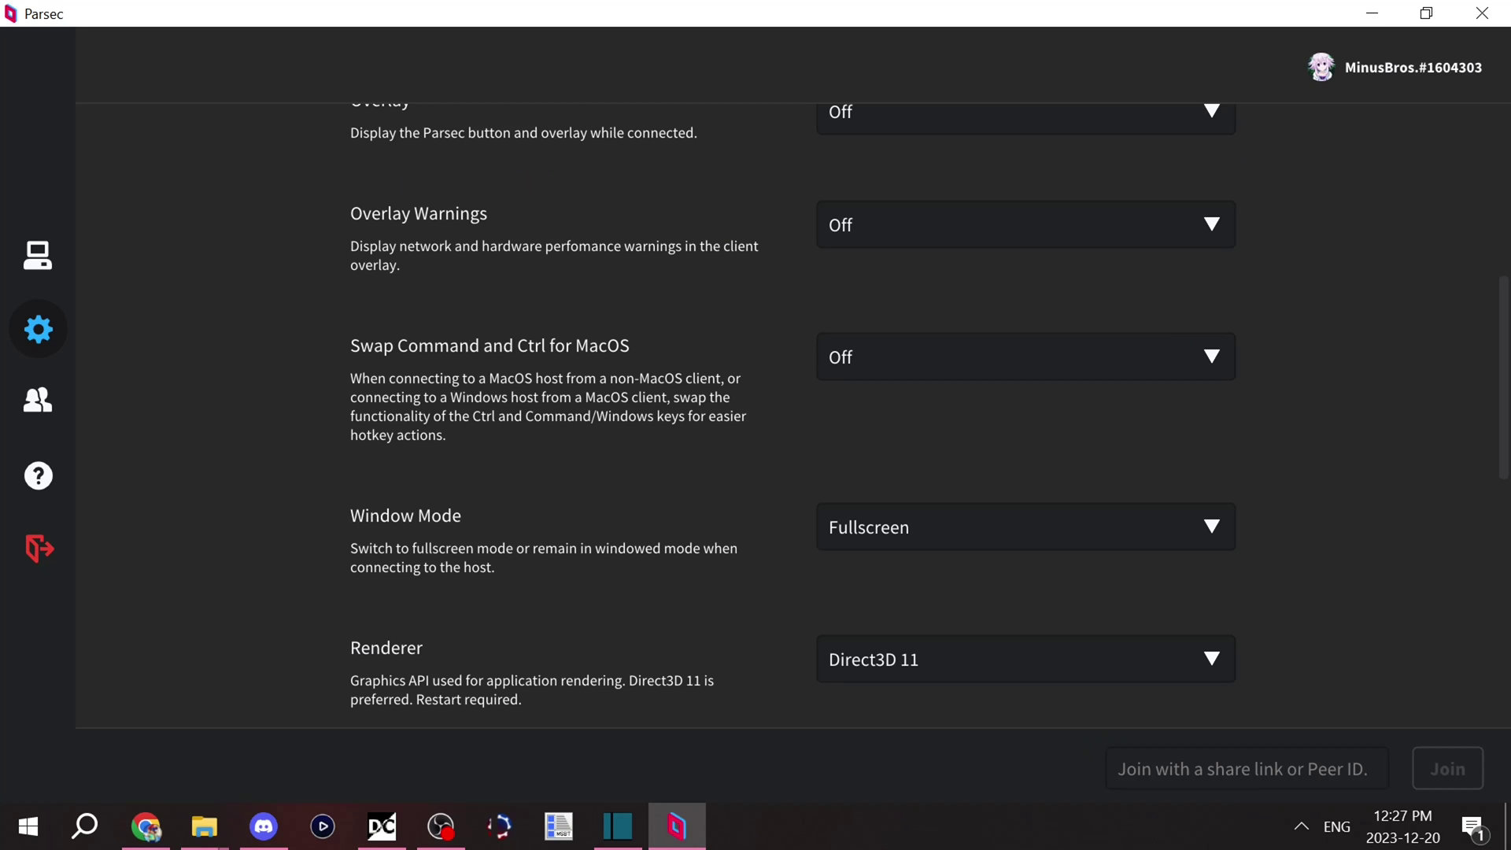
{"action": "scroll", "coordinate": [791, 416], "scroll_direction": "down", "scroll_amount": 4}
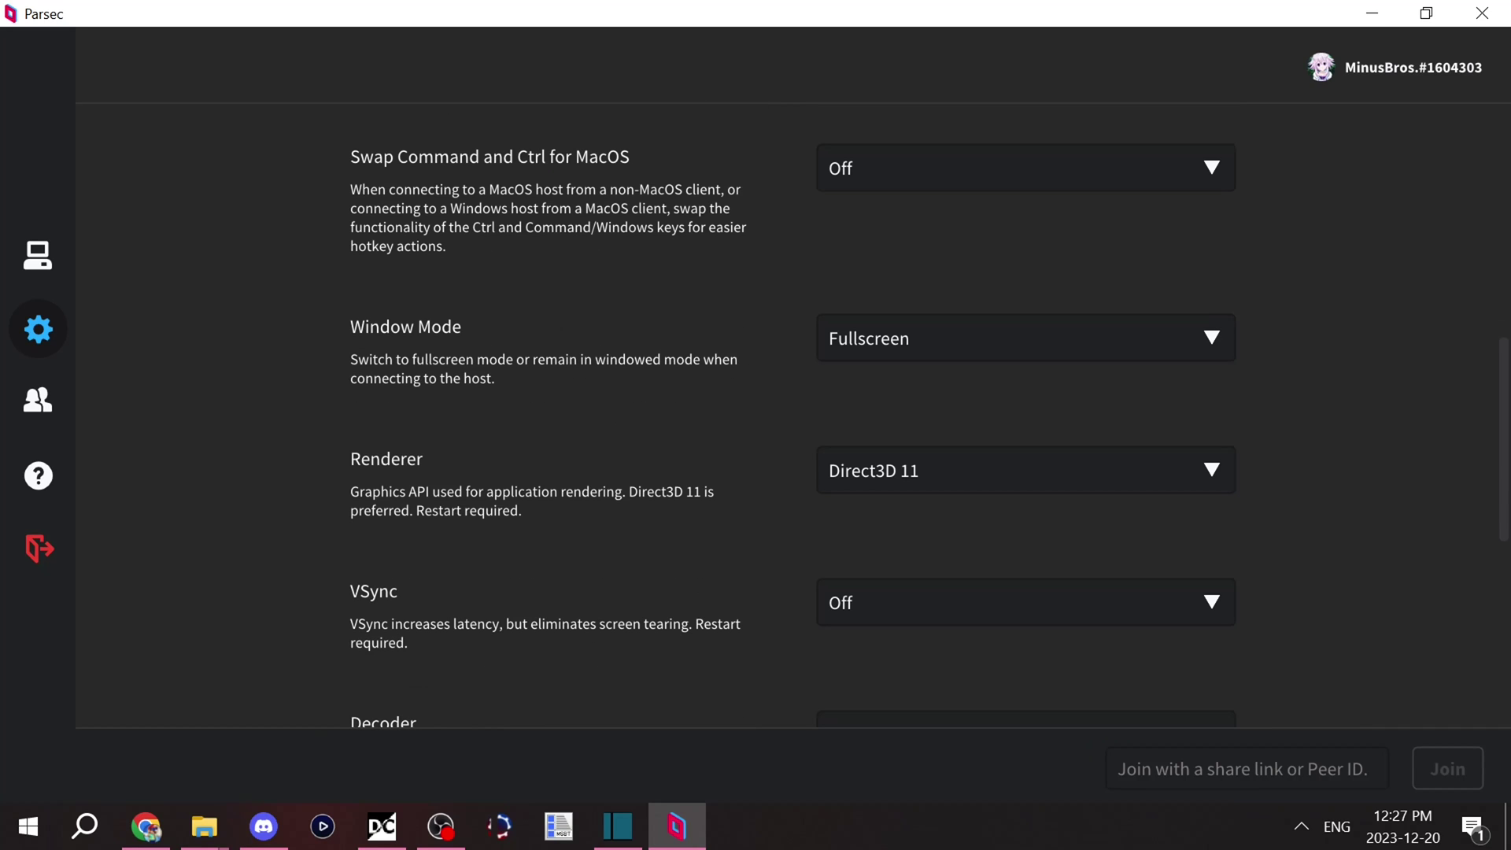
{"action": "left_click", "coordinate": [1026, 338]}
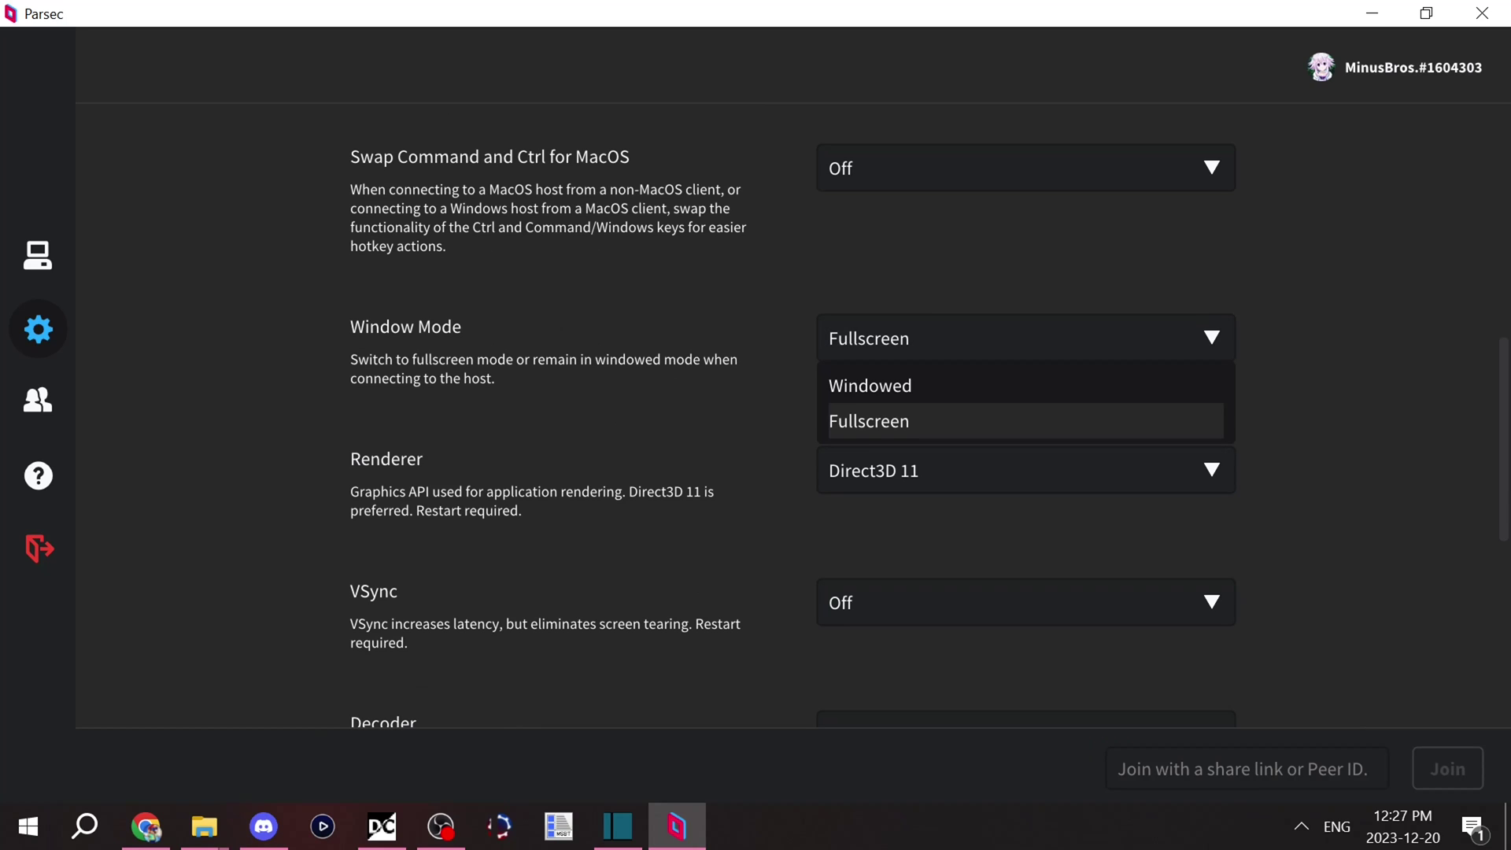
{"action": "left_click", "coordinate": [1025, 421]}
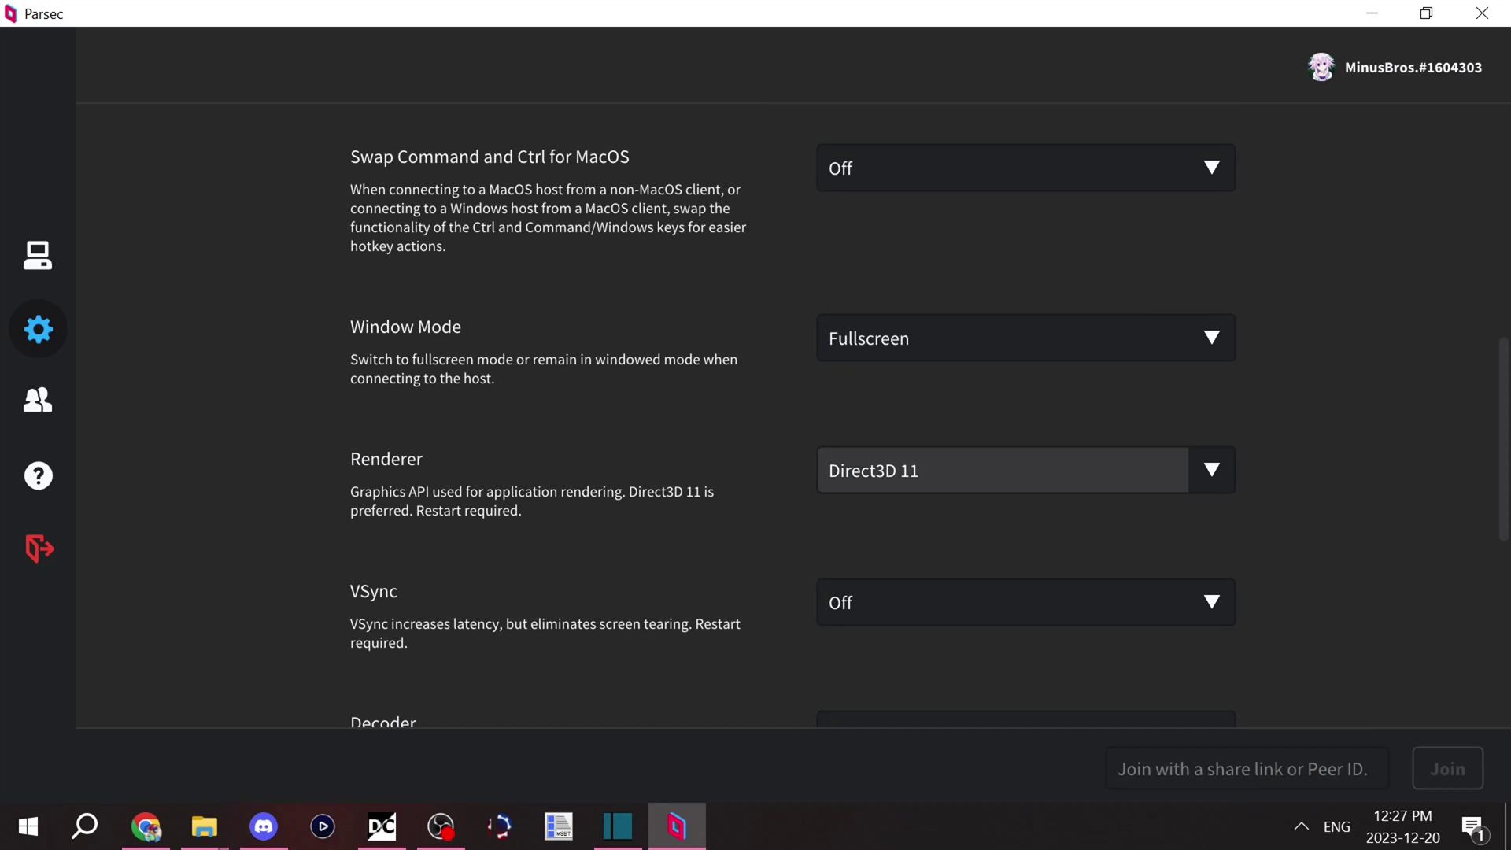
Check the Renderer choices, keep Direct3D 11, and set VSync to Off.
{"action": "left_click", "coordinate": [1023, 469]}
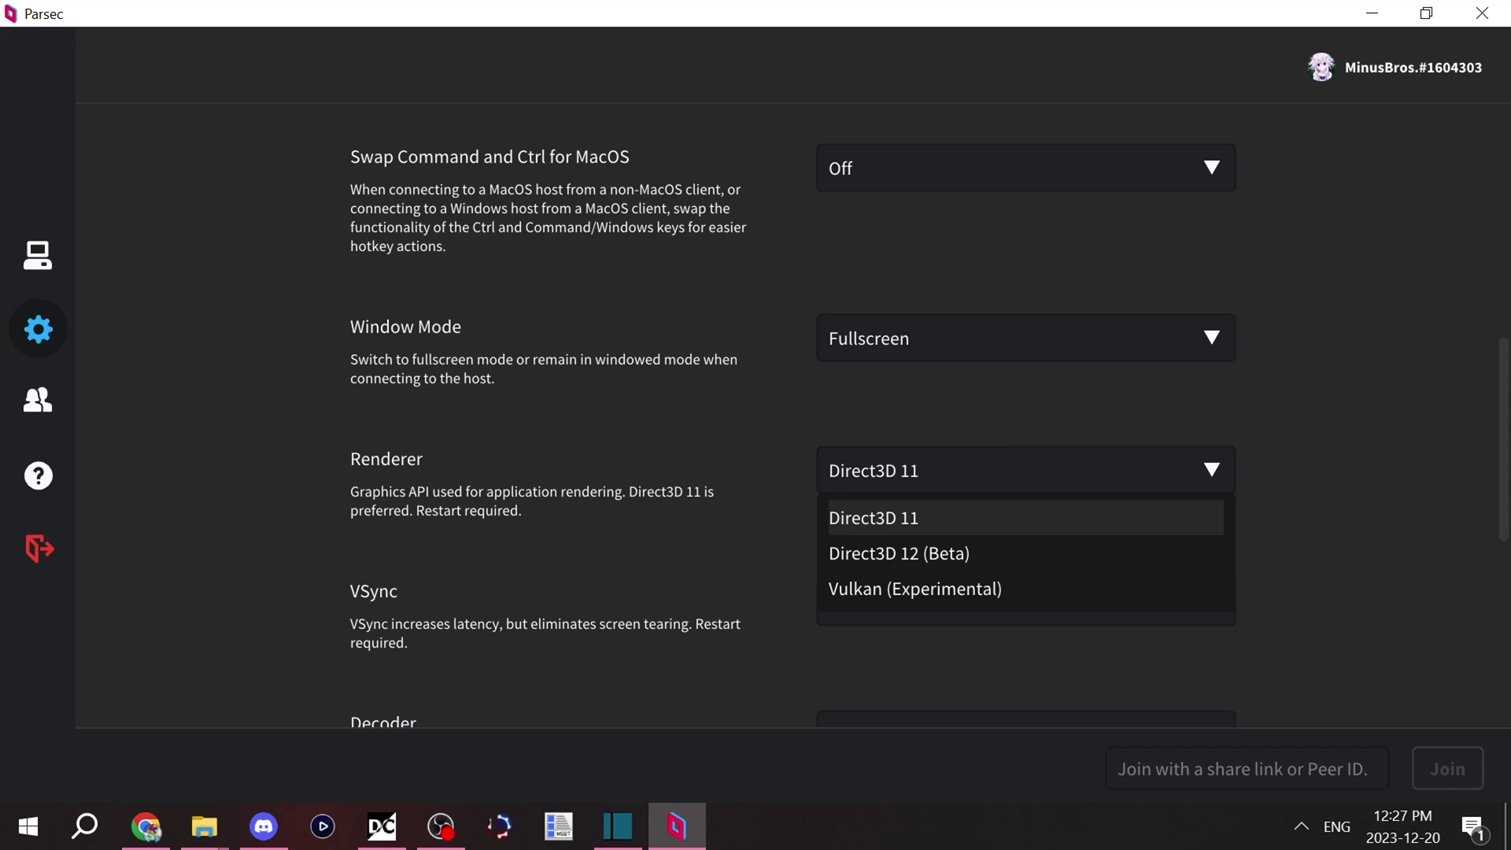
{"action": "key", "text": "Escape"}
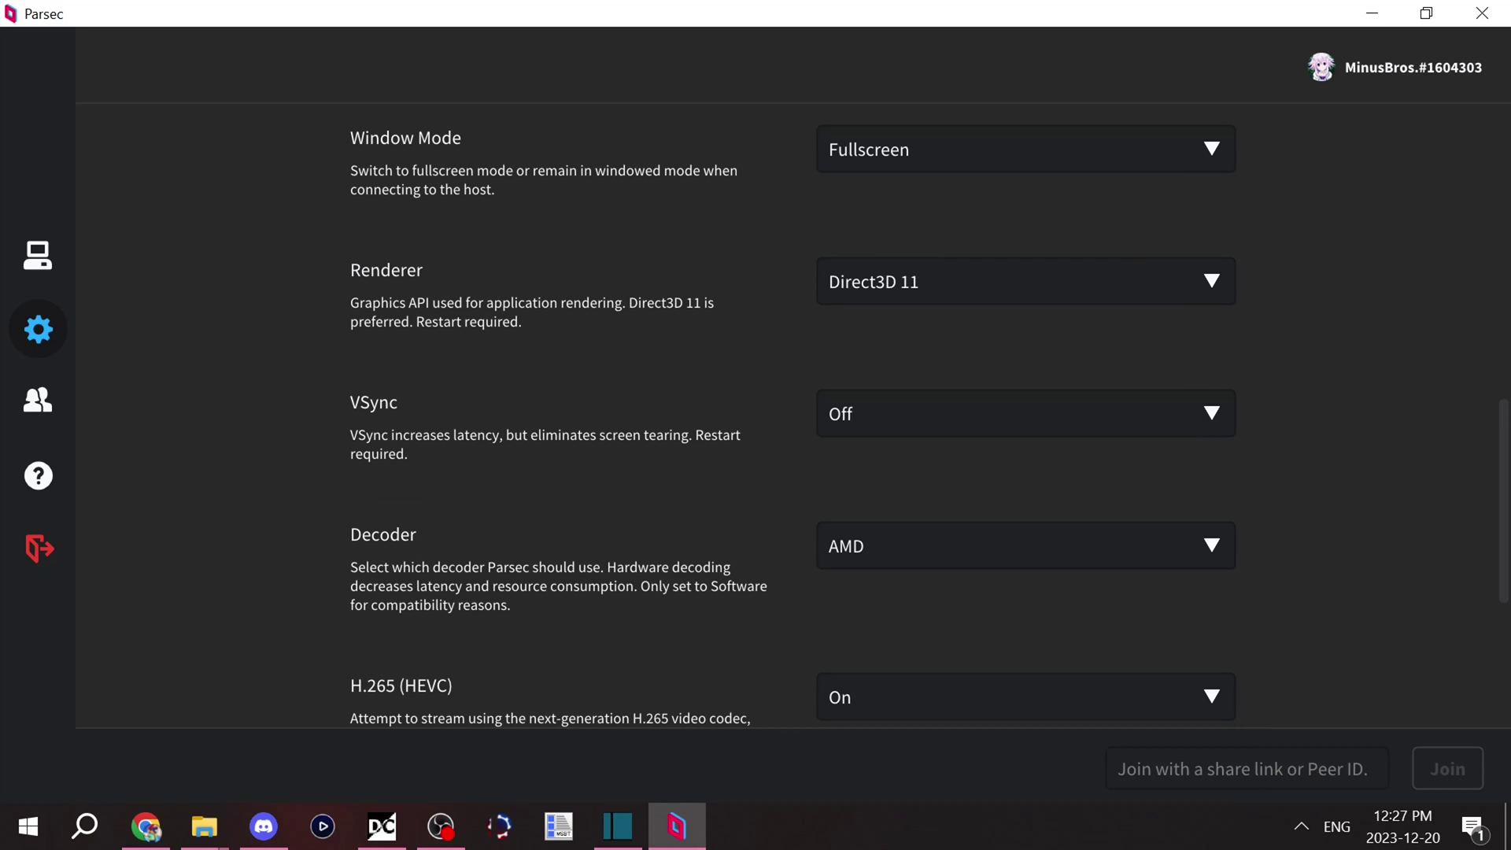
{"action": "left_click", "coordinate": [1003, 414]}
{"action": "left_click", "coordinate": [1003, 497]}
{"action": "left_click", "coordinate": [1023, 414]}
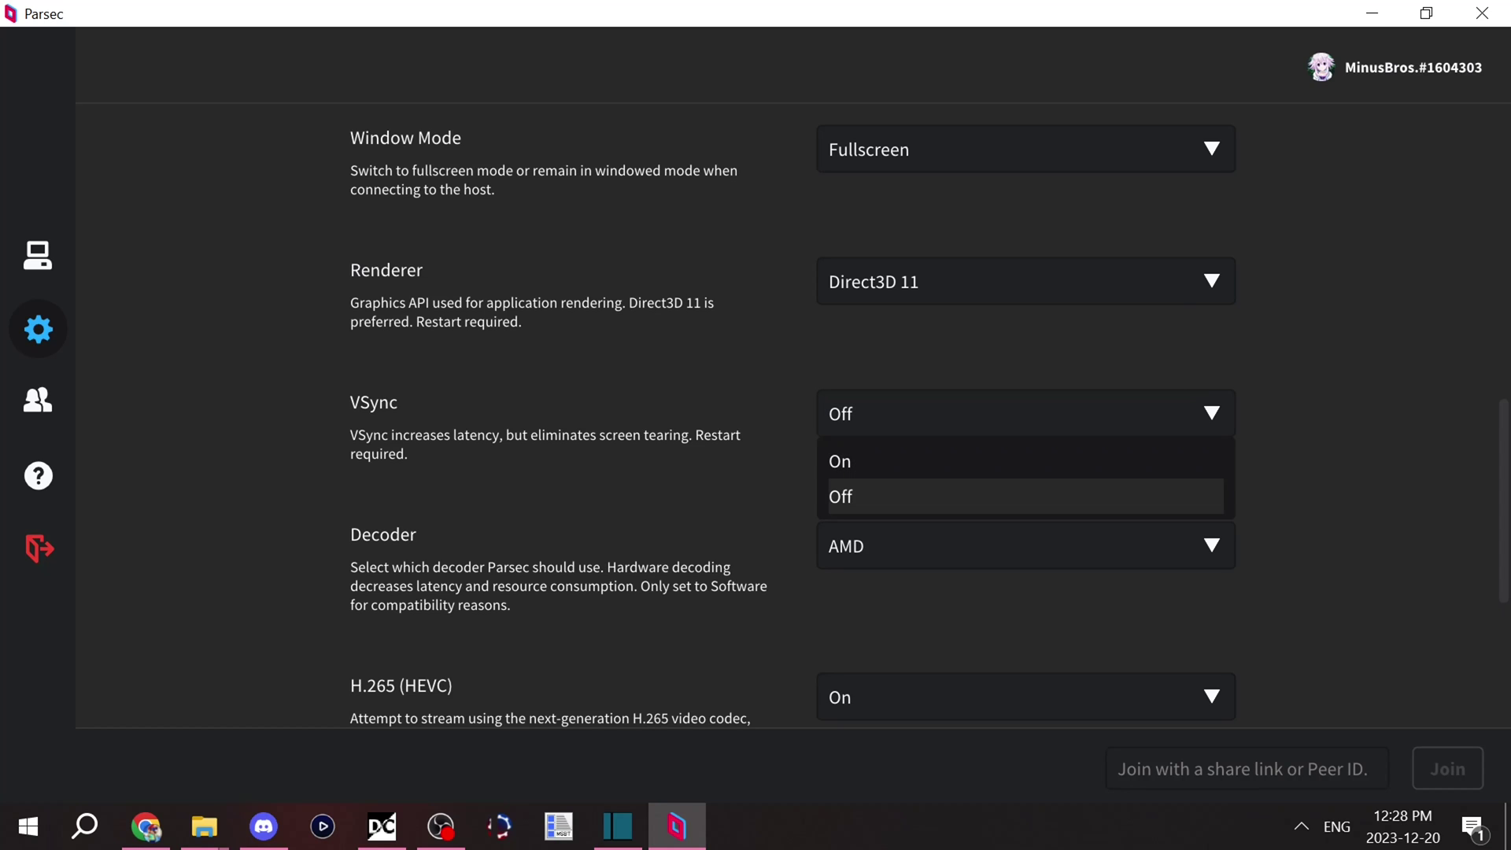
{"action": "left_click", "coordinate": [1024, 497]}
Set the client Decoder to AMD.
{"action": "scroll", "coordinate": [1023, 488], "scroll_direction": "down", "scroll_amount": 2}
{"action": "left_click", "coordinate": [1024, 357]}
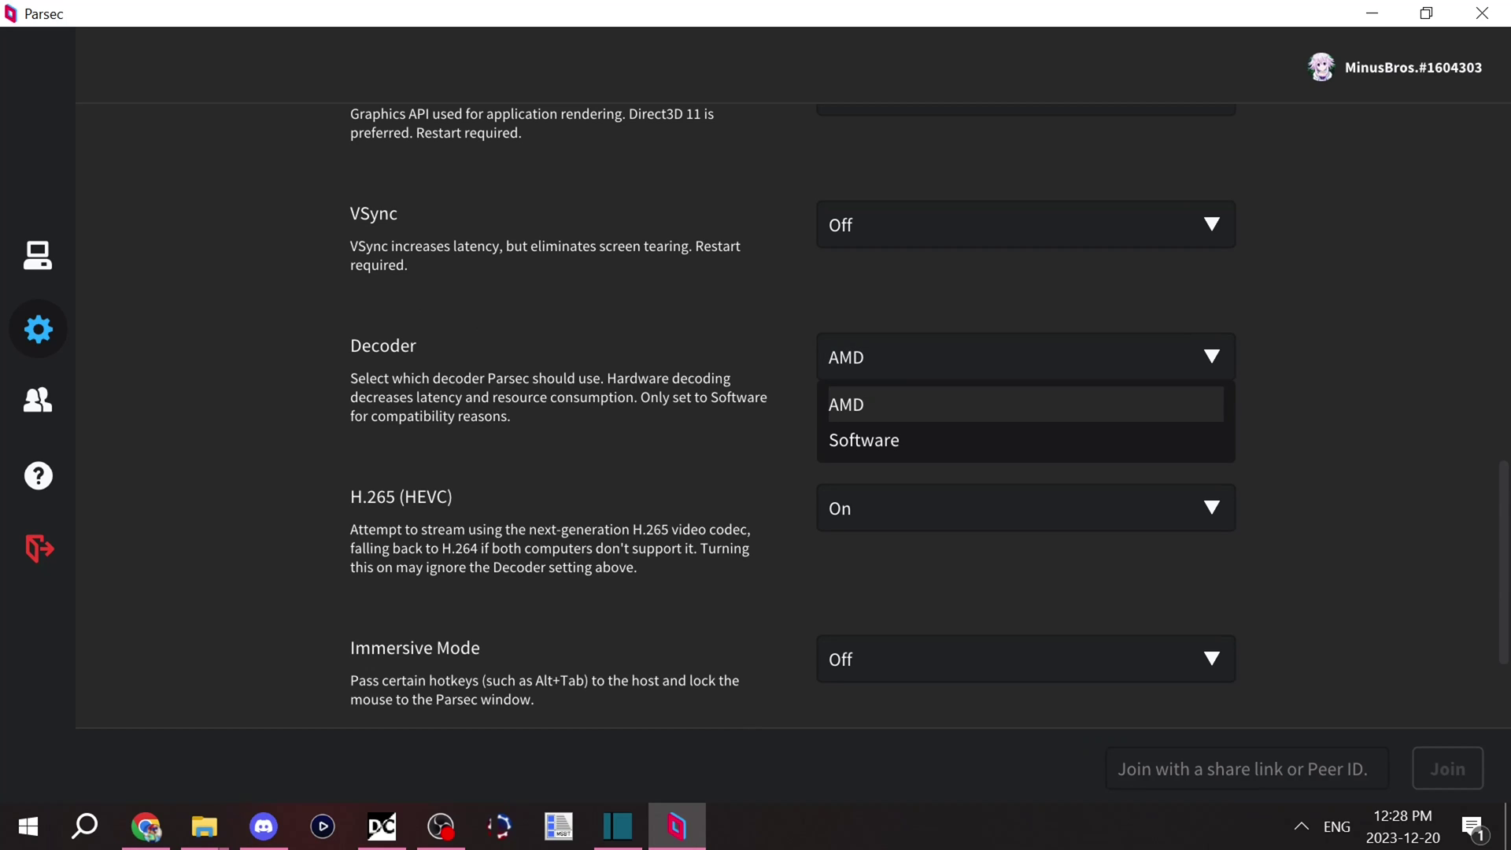
{"action": "left_click", "coordinate": [1023, 405]}
{"action": "left_click", "coordinate": [1023, 357]}
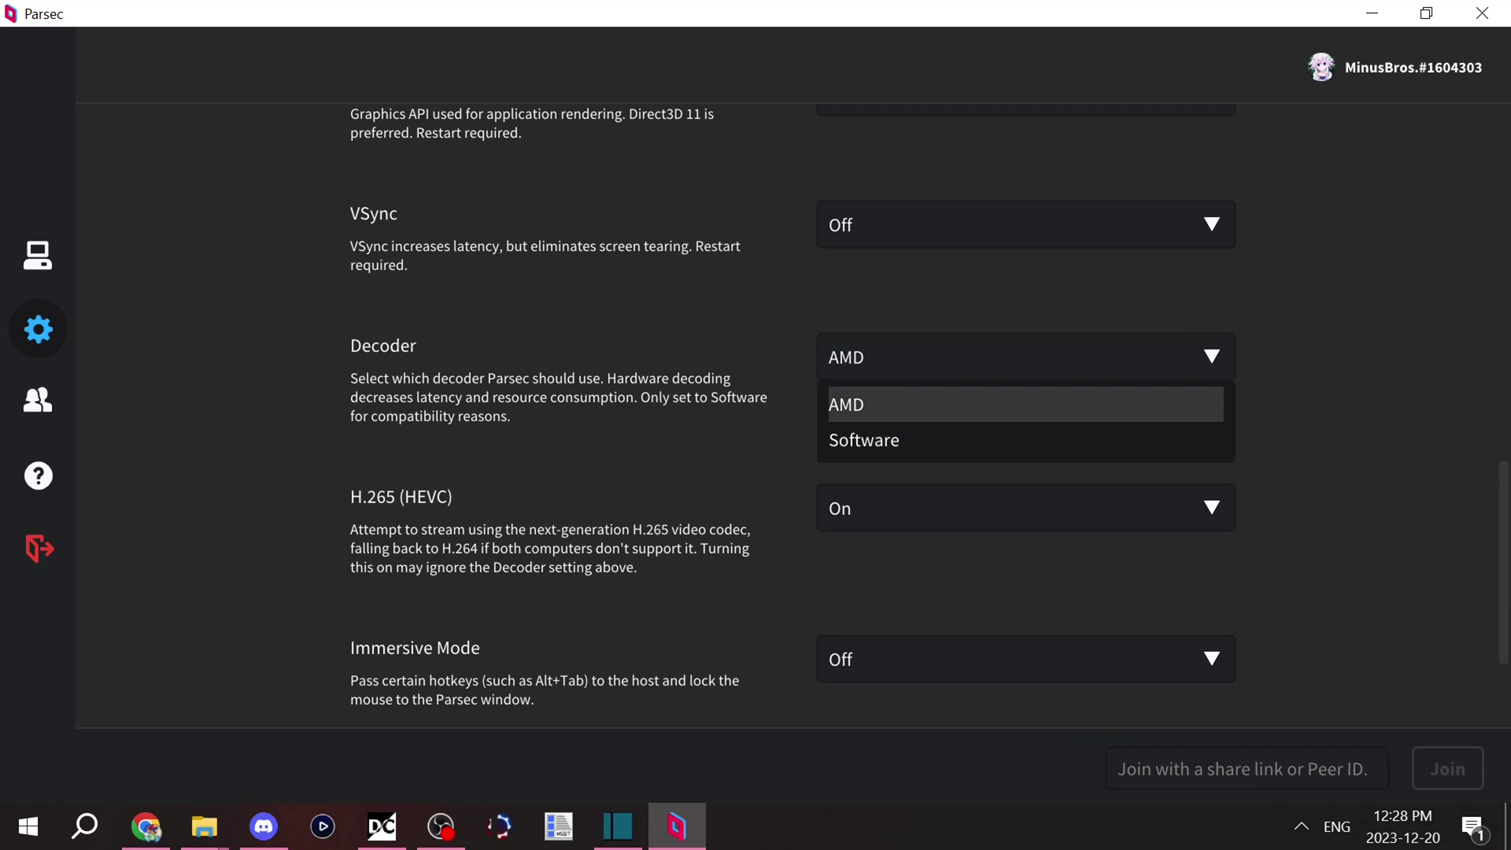
{"action": "left_click", "coordinate": [1023, 405]}
Set H.265 (HEVC) to On in the client settings.
{"action": "scroll", "coordinate": [1023, 417], "scroll_direction": "down", "scroll_amount": 2}
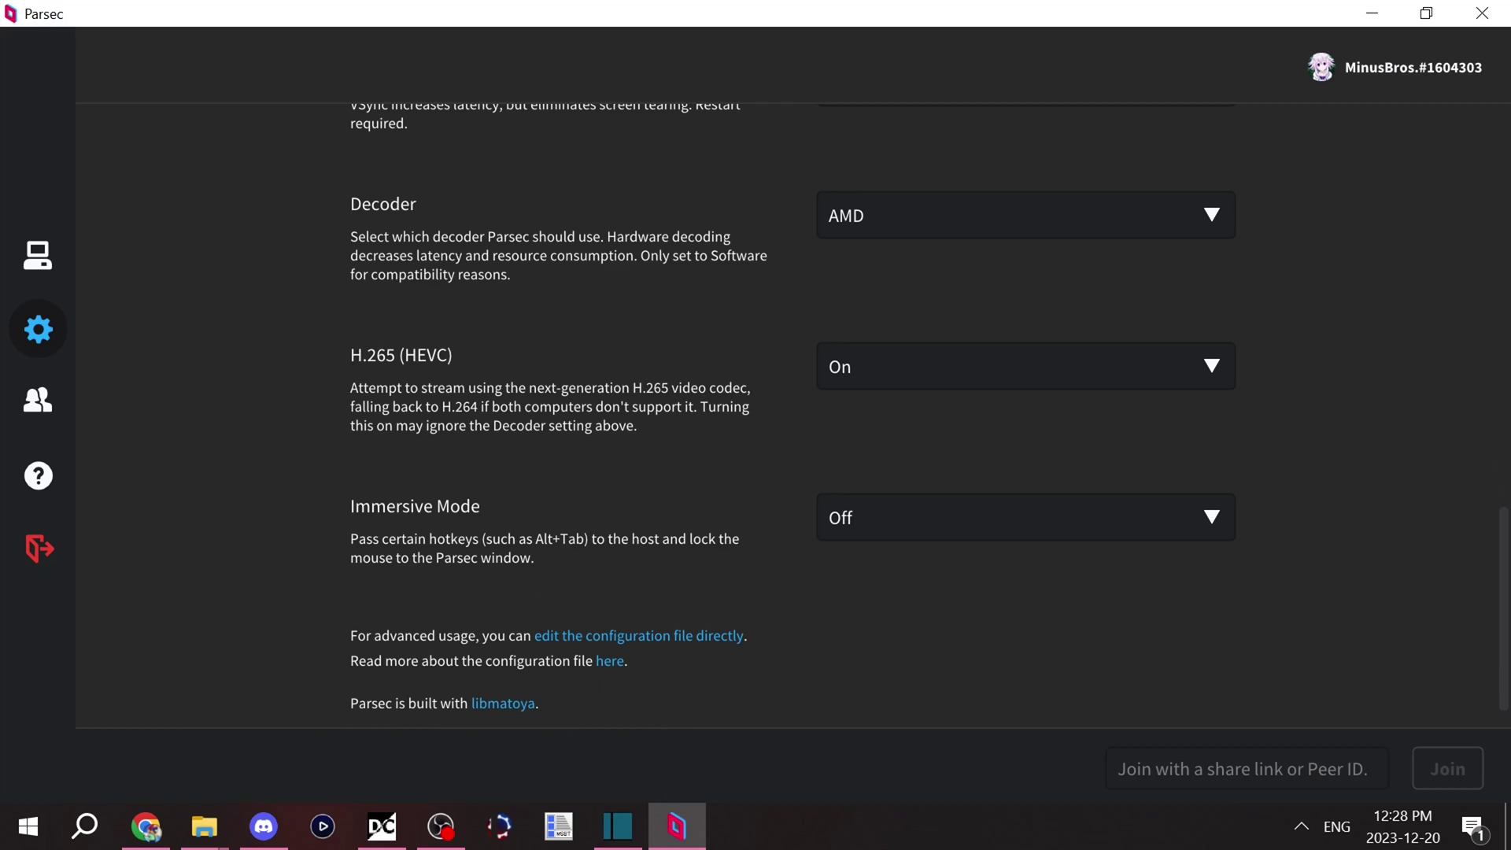
{"action": "left_click", "coordinate": [1023, 367]}
{"action": "left_click", "coordinate": [1023, 412]}
Open the Host settings and keep Hosting Enabled set to Enabled.
{"action": "scroll", "coordinate": [791, 414], "scroll_direction": "up", "scroll_amount": 10}
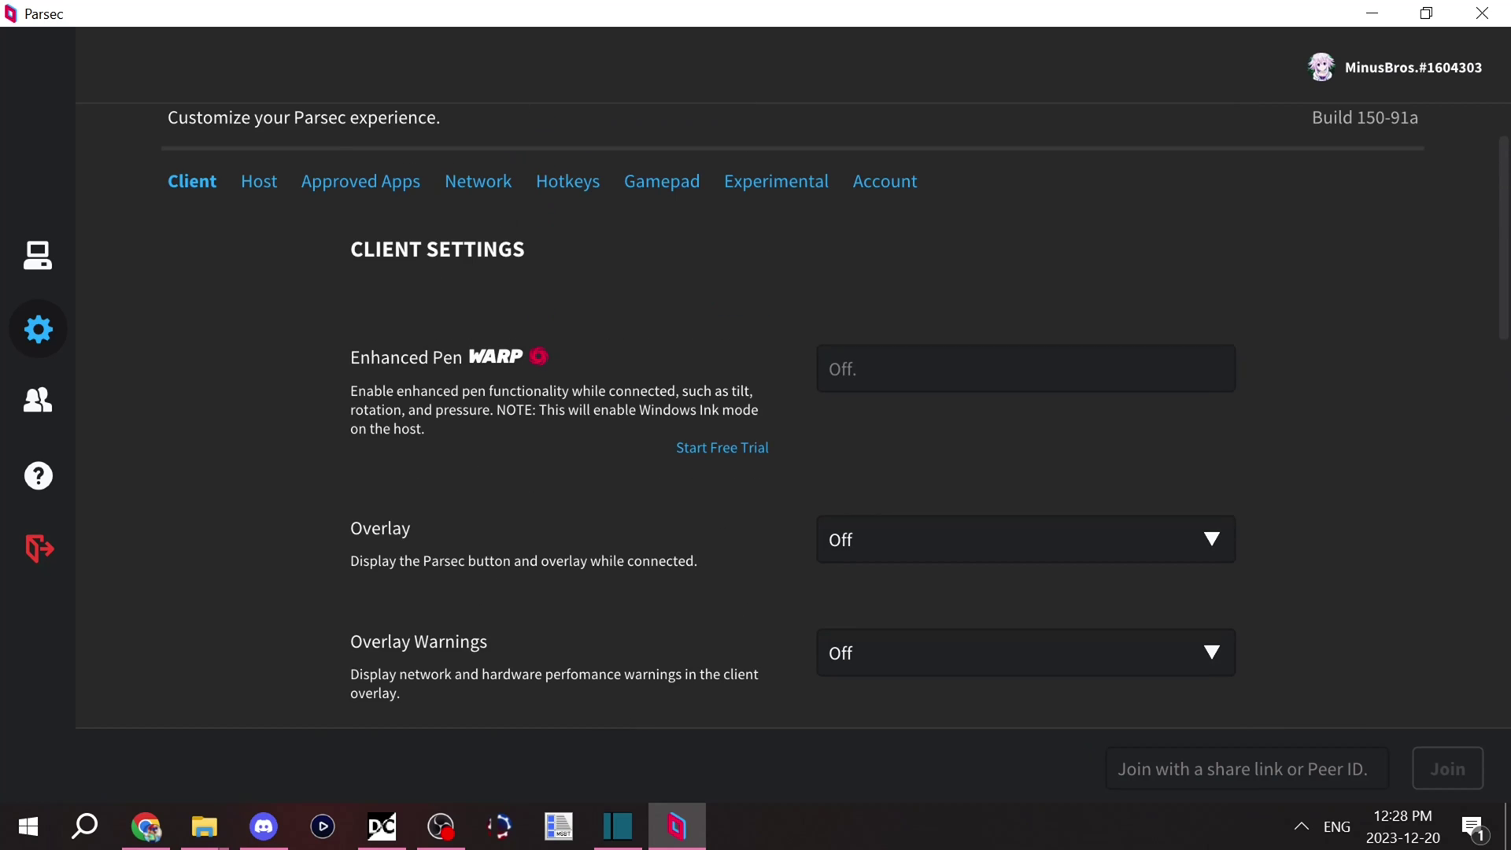
{"action": "scroll", "coordinate": [792, 413], "scroll_direction": "up", "scroll_amount": 1}
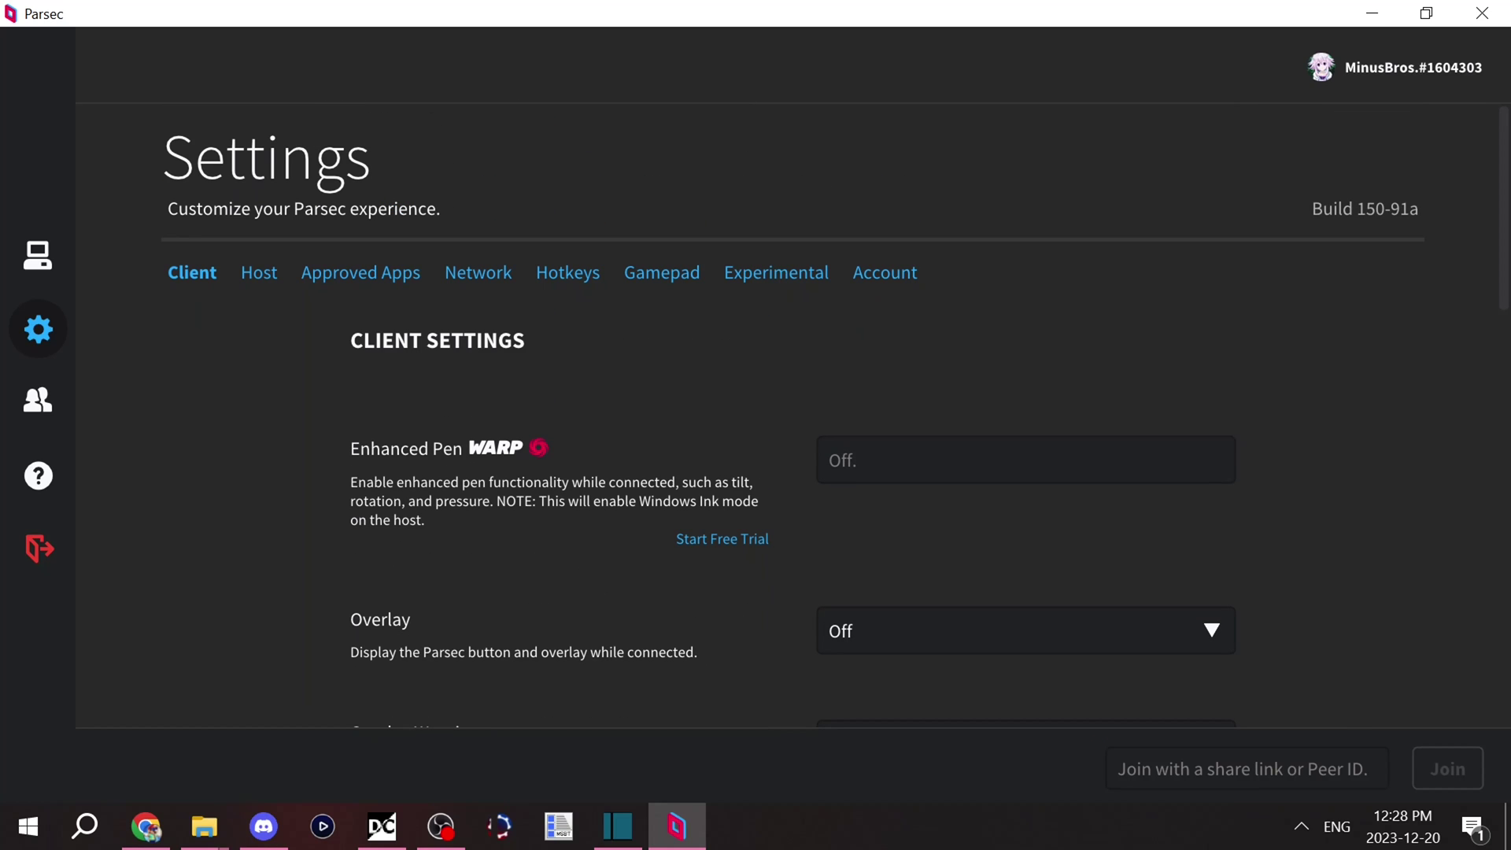
{"action": "left_click", "coordinate": [259, 273]}
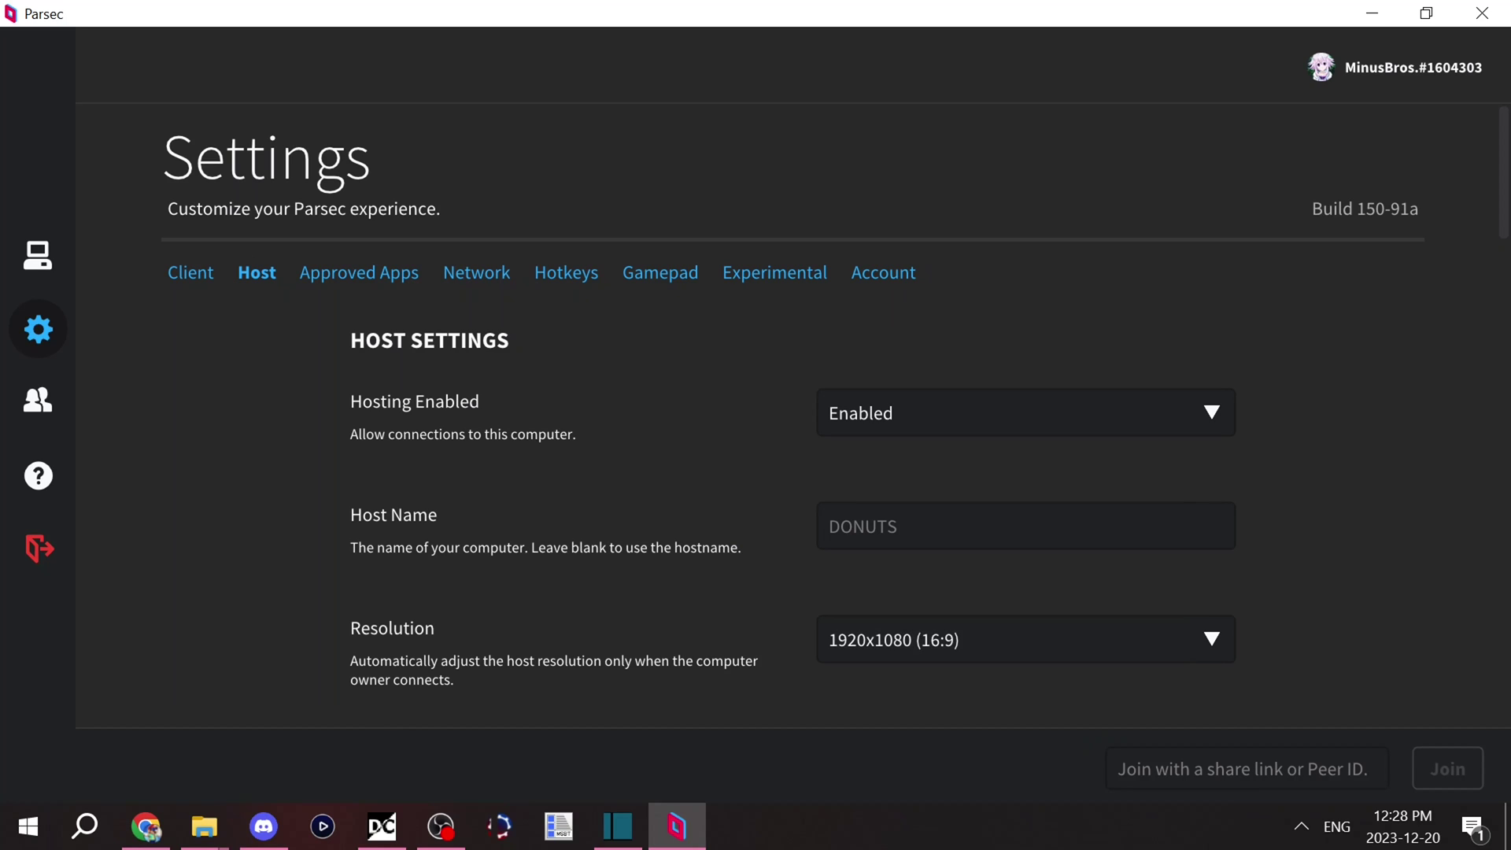
{"action": "left_click", "coordinate": [1026, 413]}
{"action": "left_click", "coordinate": [1003, 460]}
{"action": "left_click", "coordinate": [1003, 413]}
{"action": "left_click", "coordinate": [1004, 460]}
{"action": "left_click", "coordinate": [1004, 414]}
{"action": "left_click", "coordinate": [1003, 460]}
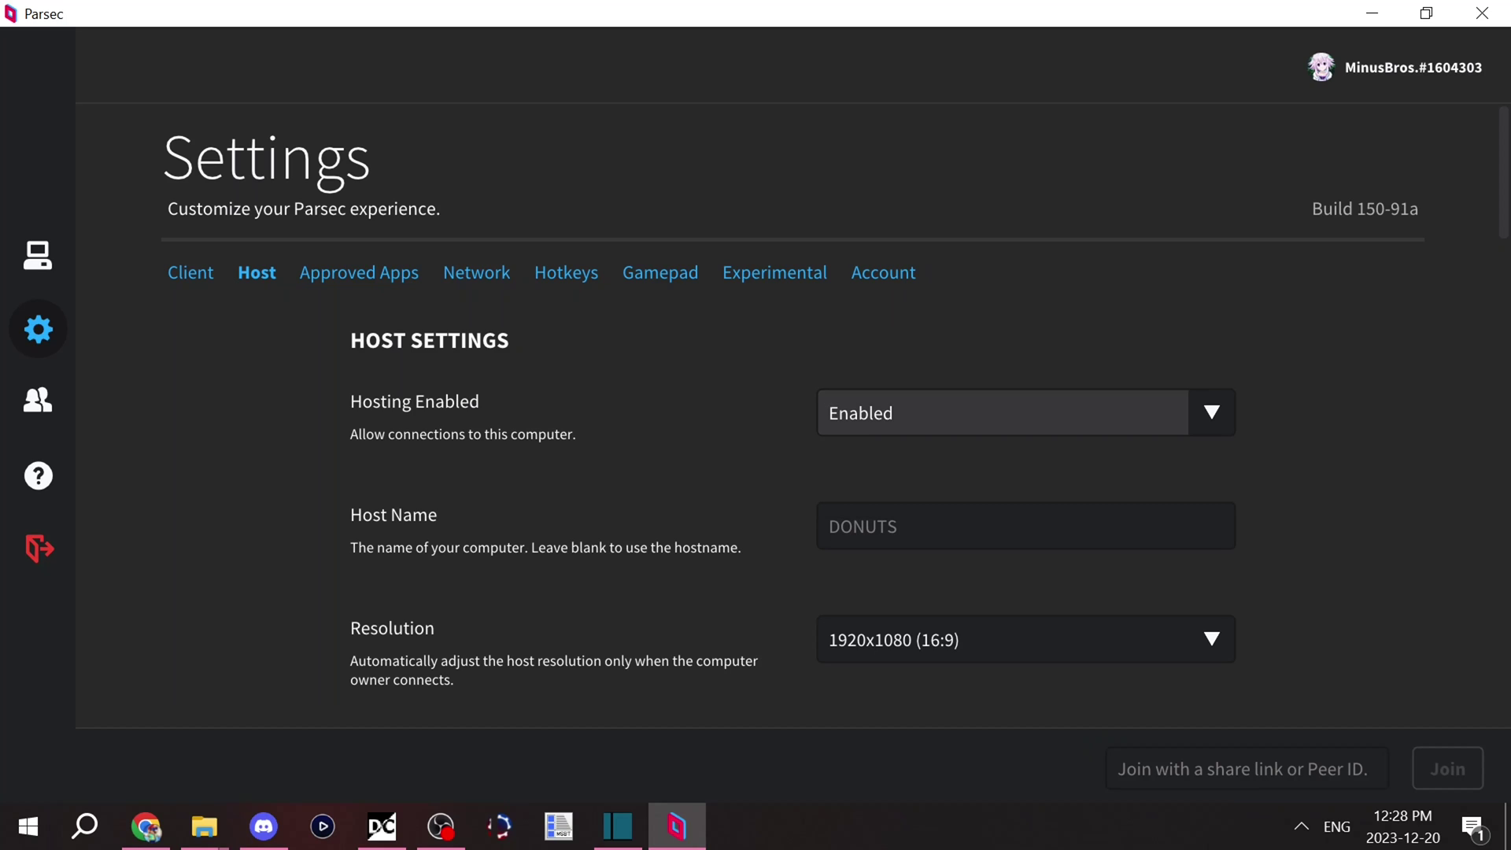
{"action": "left_click", "coordinate": [1023, 412]}
{"action": "left_click", "coordinate": [1023, 460]}
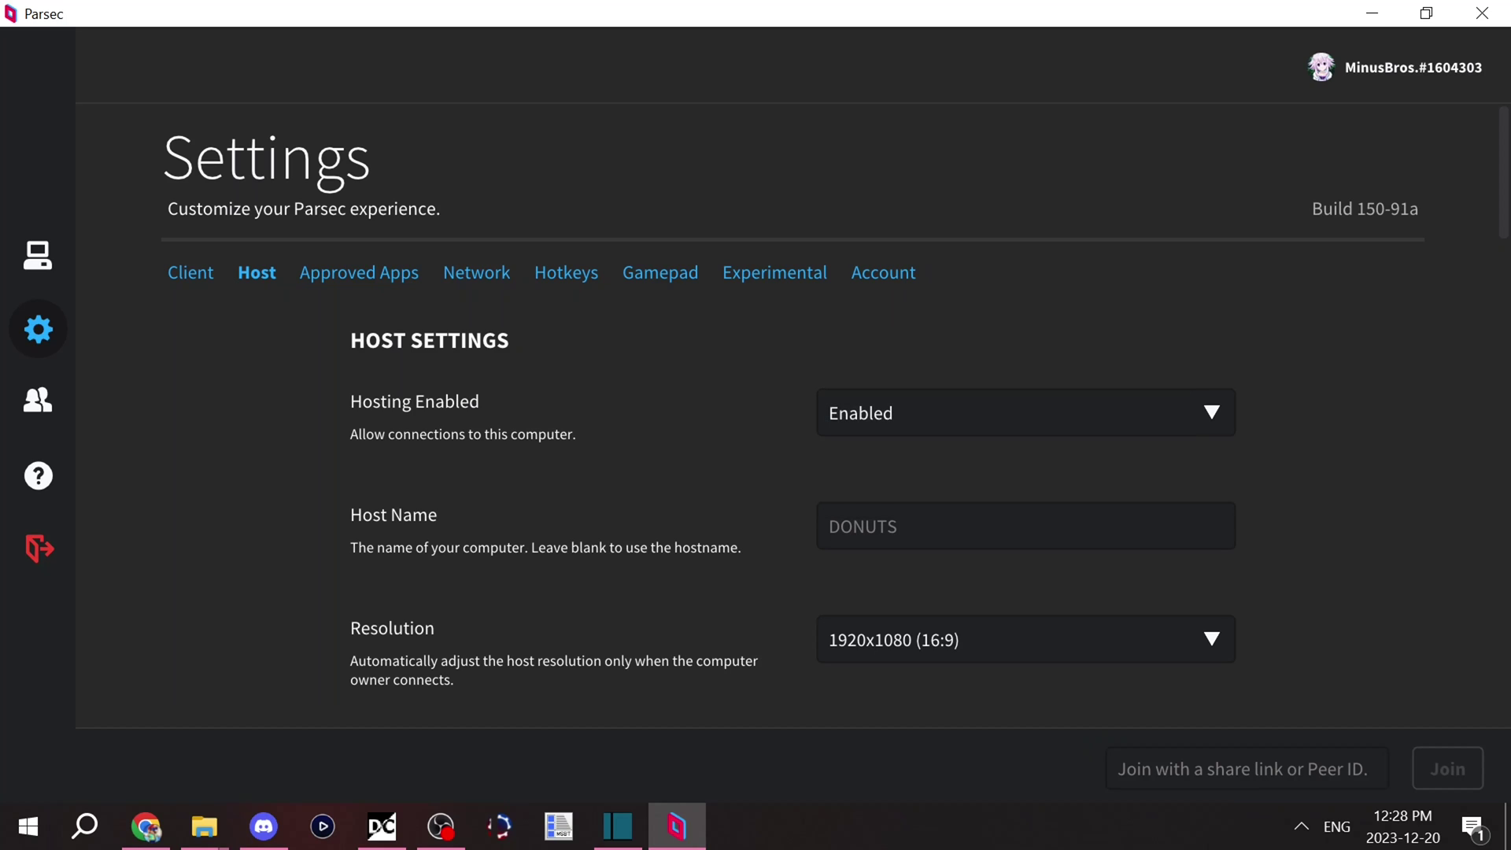
{"action": "left_click", "coordinate": [1023, 412]}
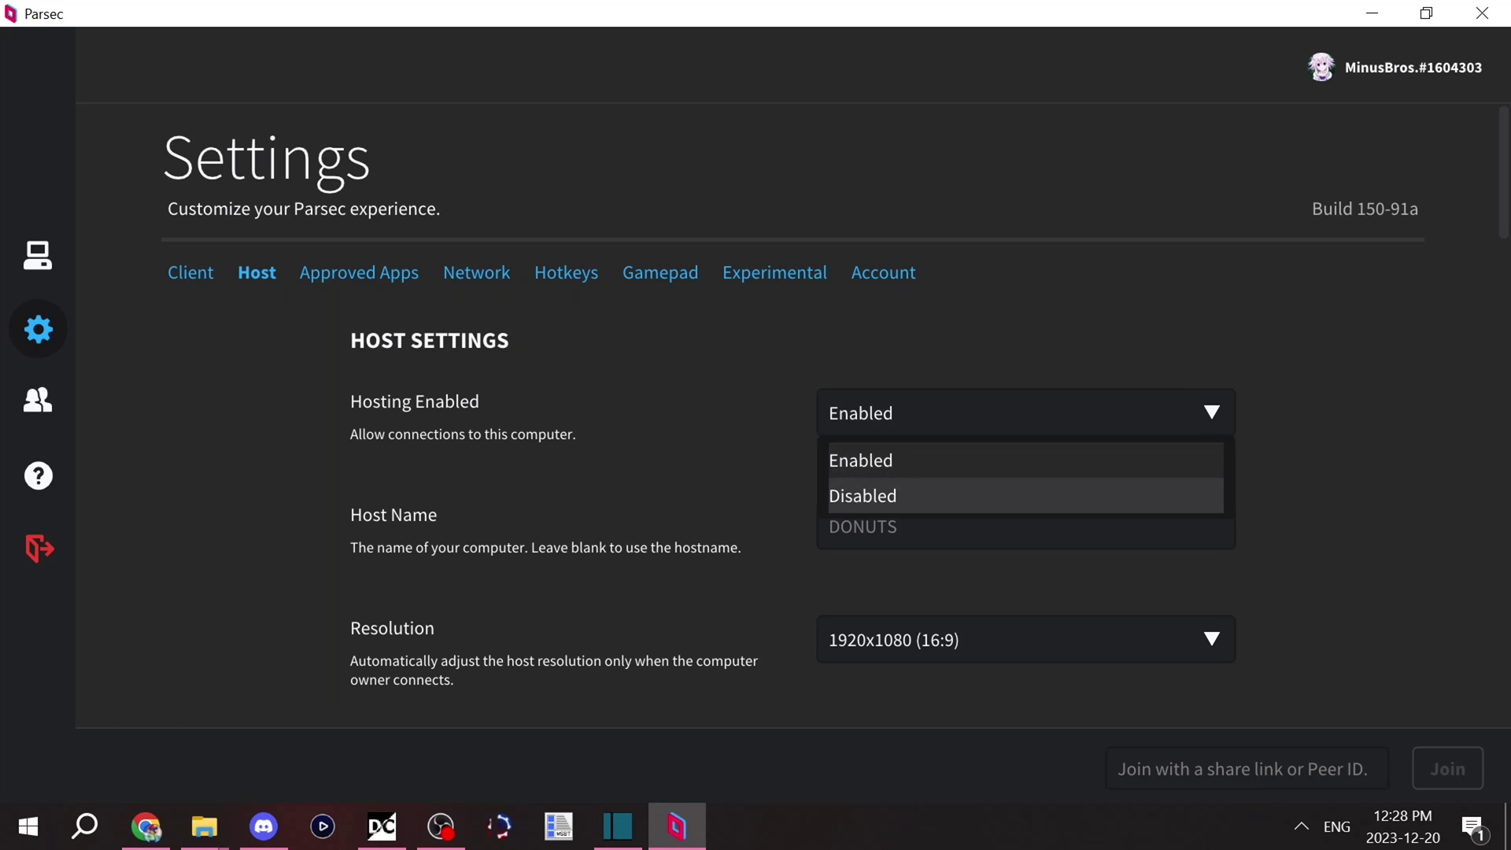
Check the host Resolution choices and select 1920x1080 (16:9).
{"action": "scroll", "coordinate": [1023, 403], "scroll_direction": "down", "scroll_amount": 3}
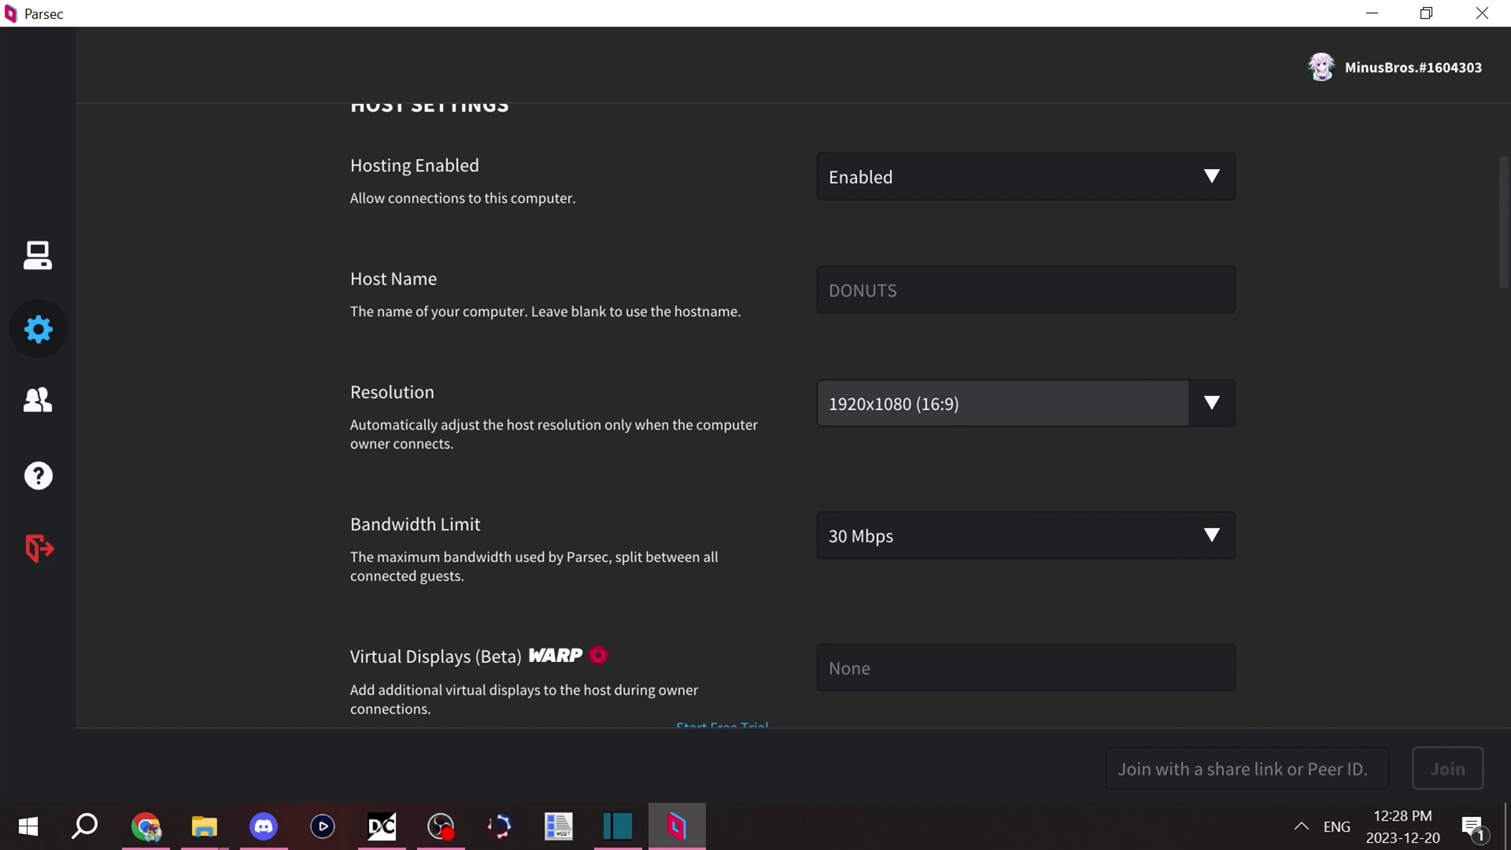
{"action": "left_click", "coordinate": [1023, 403]}
{"action": "scroll", "coordinate": [1023, 594], "scroll_direction": "up", "scroll_amount": 2}
{"action": "scroll", "coordinate": [1023, 595], "scroll_direction": "down", "scroll_amount": 4}
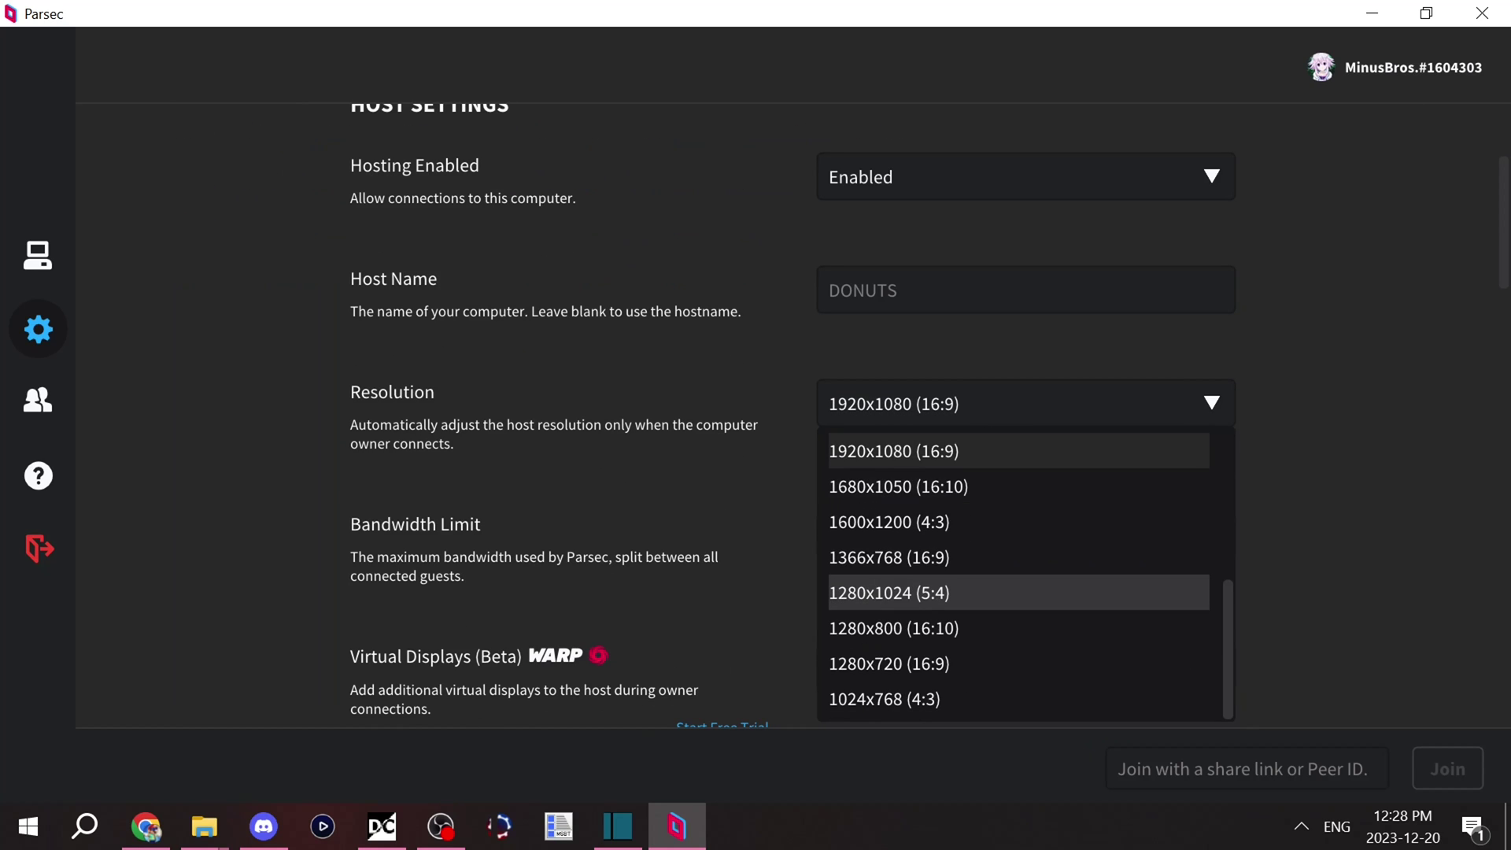
{"action": "scroll", "coordinate": [1023, 587], "scroll_direction": "up", "scroll_amount": 4}
{"action": "scroll", "coordinate": [1023, 582], "scroll_direction": "down", "scroll_amount": 3}
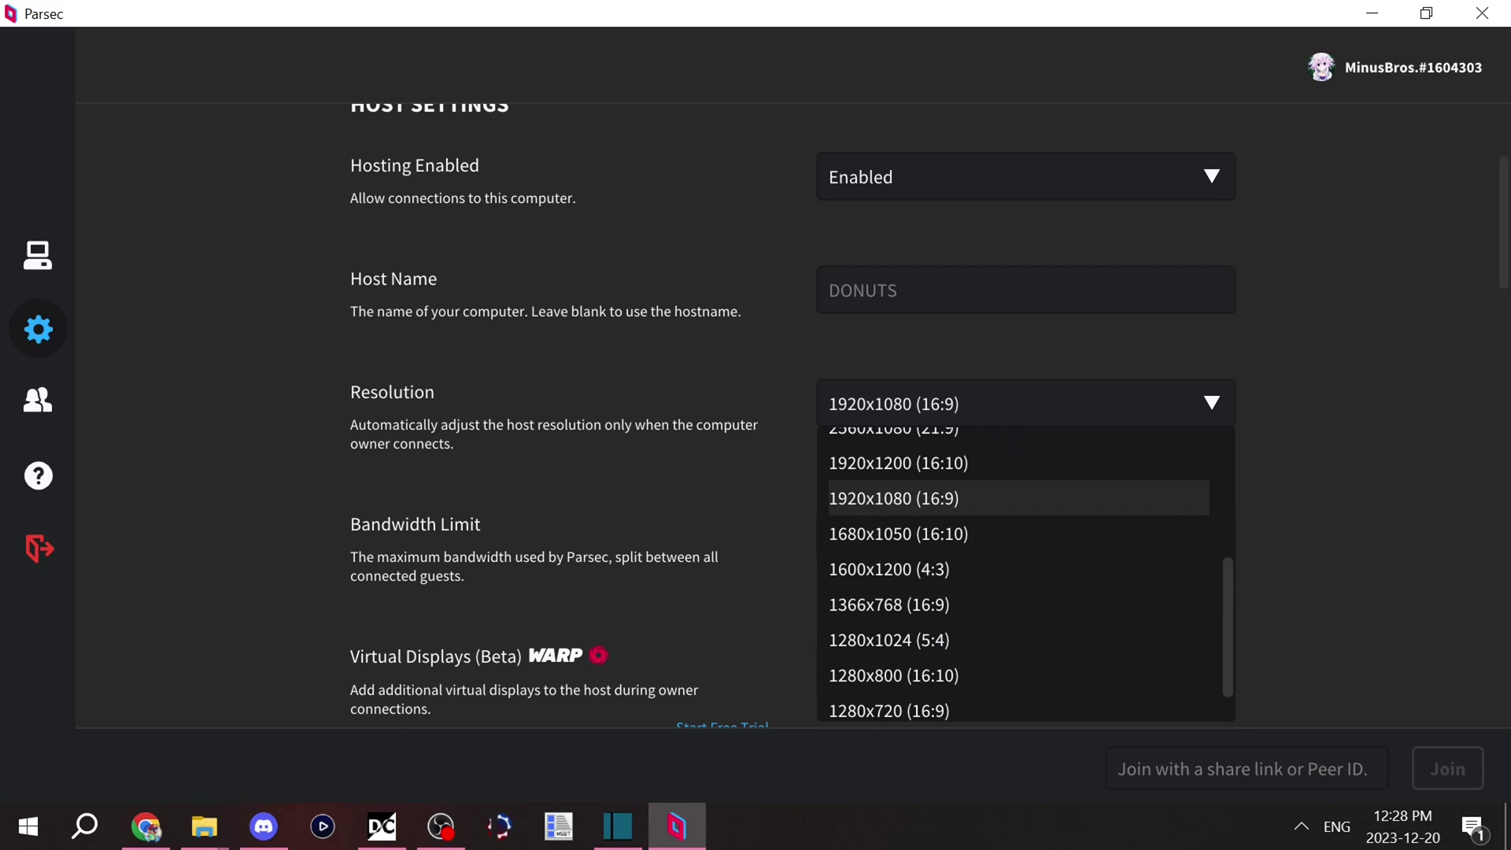
{"action": "left_click", "coordinate": [1018, 498]}
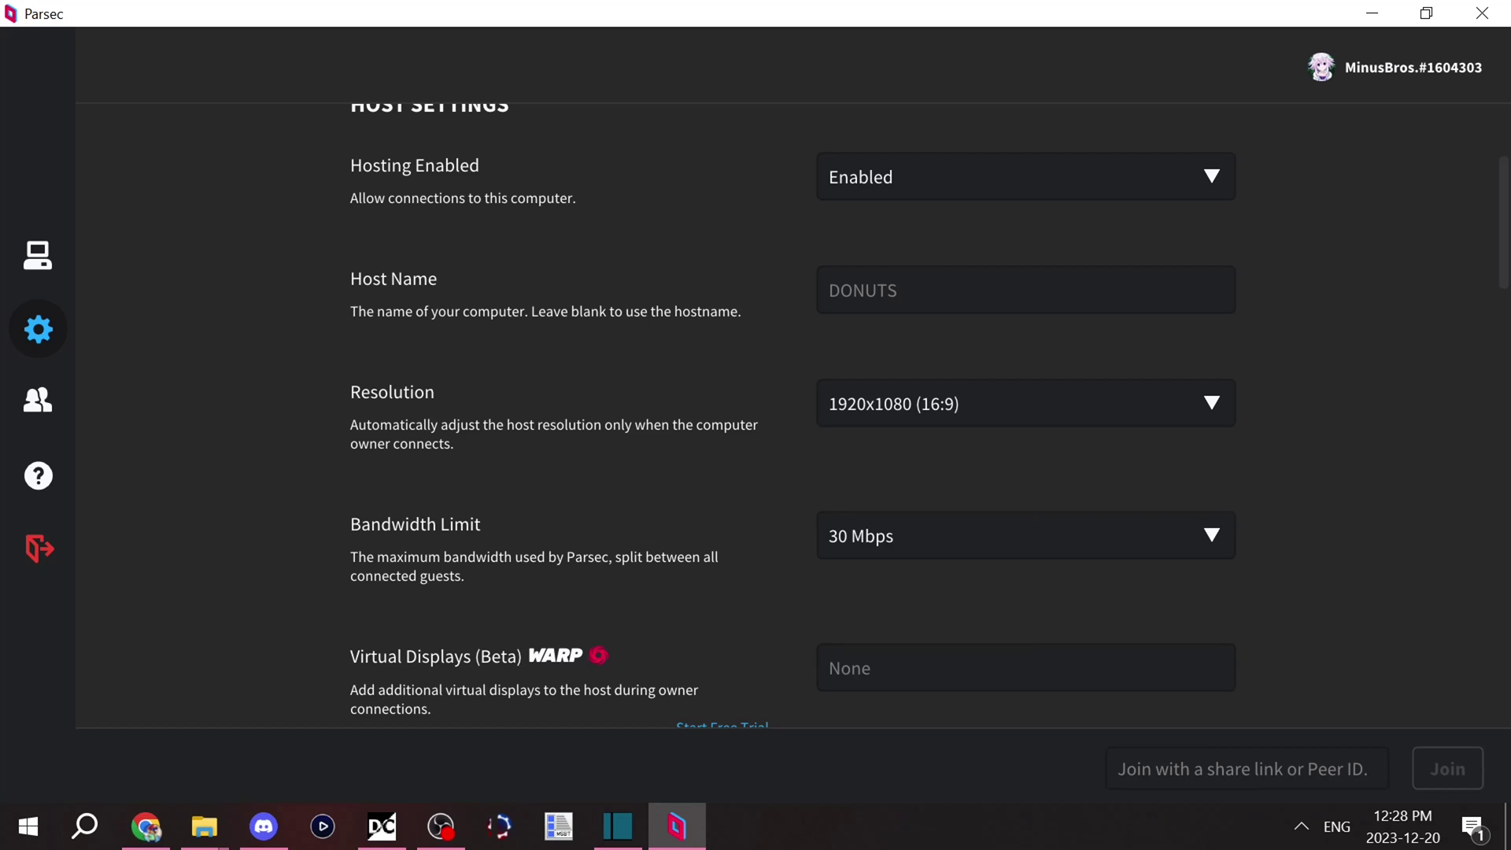
Check the host Bandwidth Limit choices and keep 30 Mbps selected.
{"action": "scroll", "coordinate": [787, 417], "scroll_direction": "down", "scroll_amount": 1}
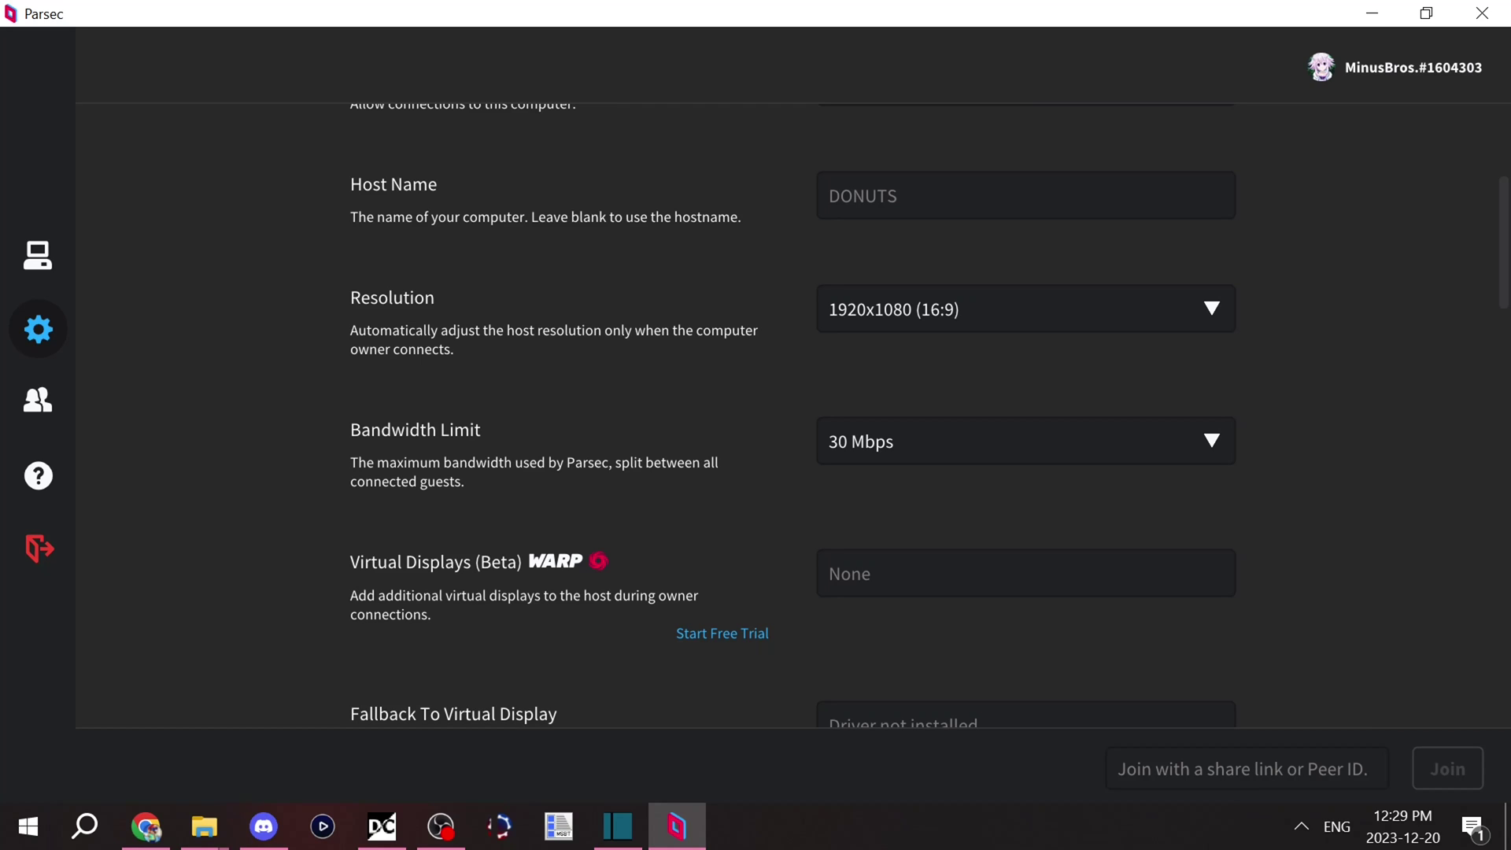
{"action": "left_click", "coordinate": [1003, 442]}
{"action": "scroll", "coordinate": [1019, 551], "scroll_direction": "up", "scroll_amount": 2}
{"action": "scroll", "coordinate": [1020, 551], "scroll_direction": "down", "scroll_amount": 1}
{"action": "scroll", "coordinate": [1019, 551], "scroll_direction": "up", "scroll_amount": 1}
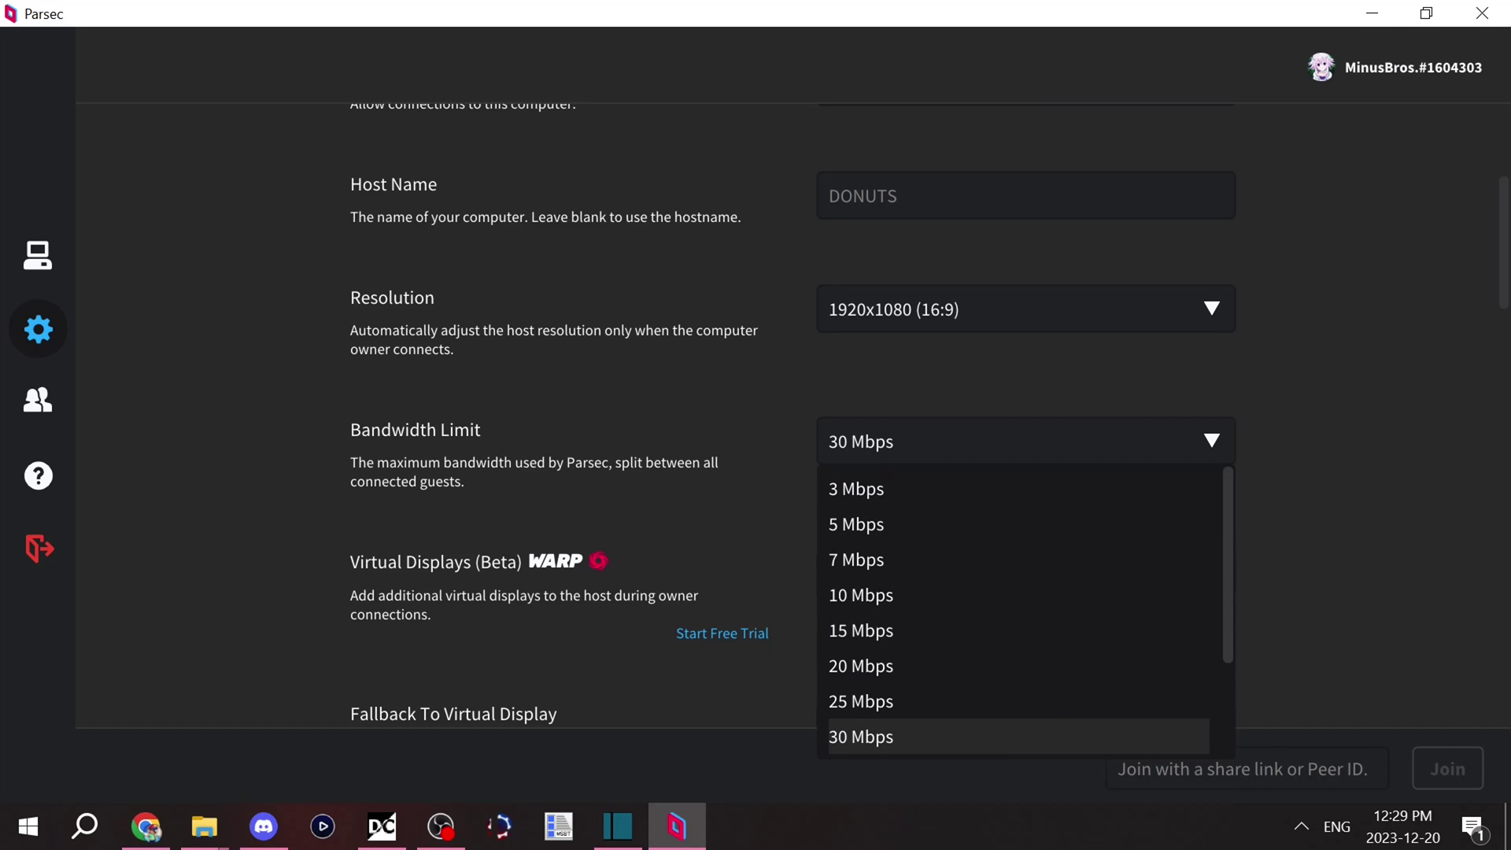
{"action": "left_click", "coordinate": [1018, 737]}
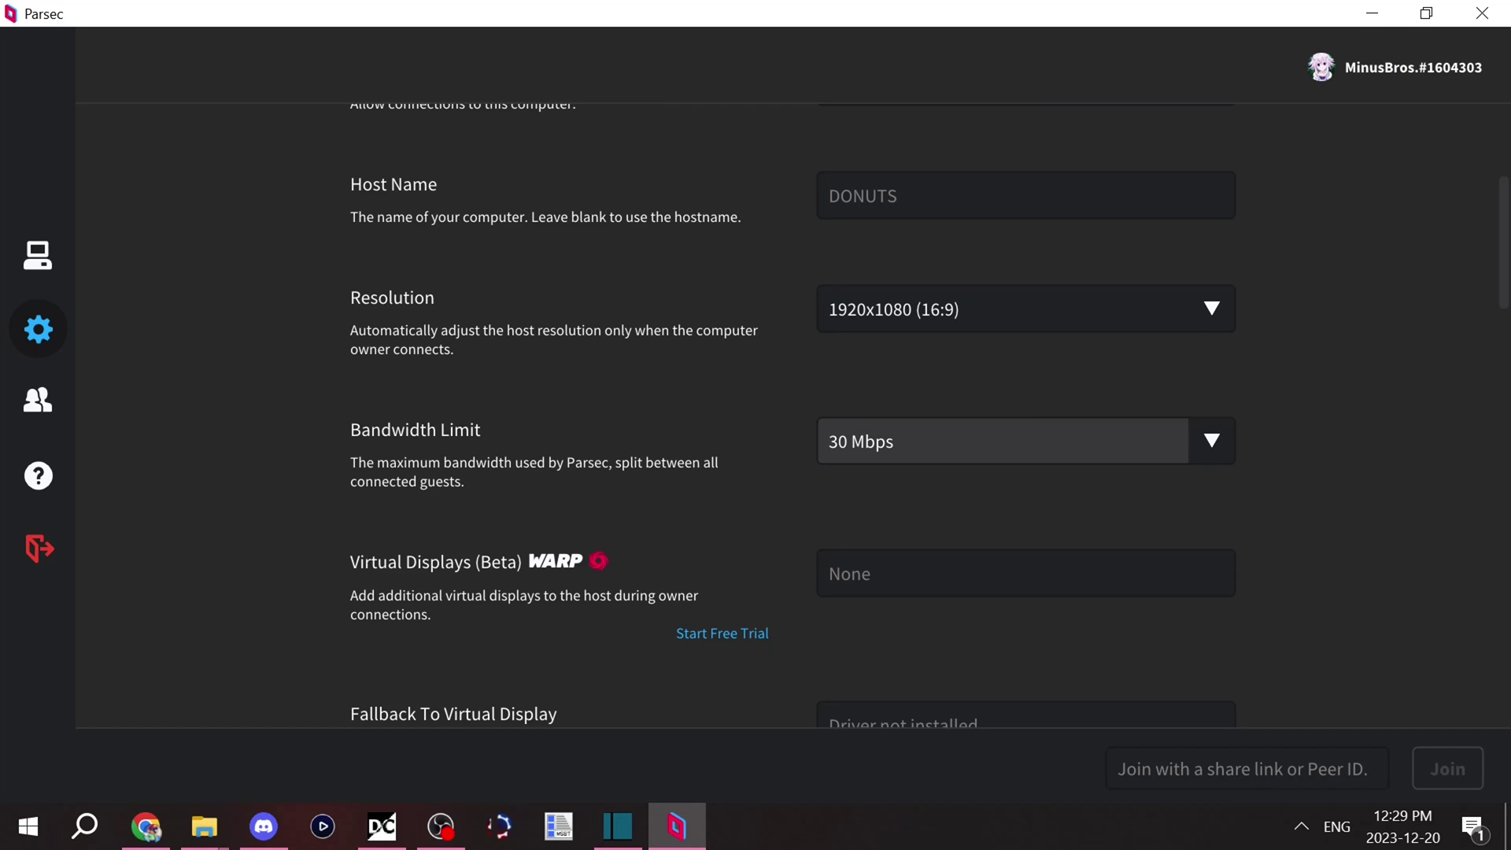
Raise the host Bandwidth Limit to 50 Mbps.
{"action": "left_click", "coordinate": [1003, 442]}
{"action": "scroll", "coordinate": [1015, 626], "scroll_direction": "down", "scroll_amount": 1}
{"action": "left_click", "coordinate": [1015, 737]}
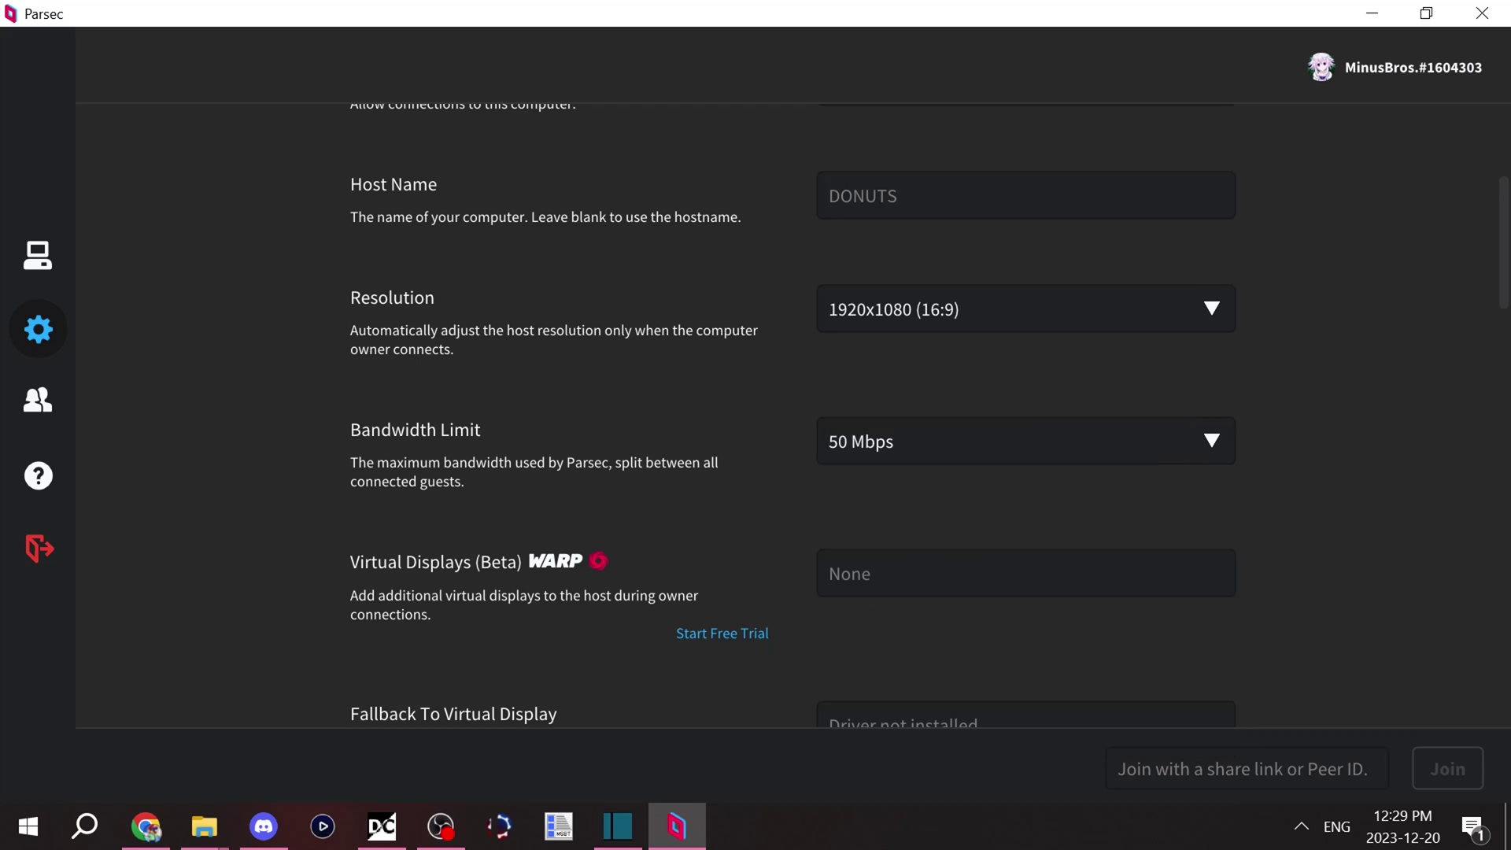
Set the host Bandwidth Limit back to 30 Mbps.
{"action": "left_click", "coordinate": [1004, 442]}
{"action": "scroll", "coordinate": [1015, 594], "scroll_direction": "up", "scroll_amount": 2}
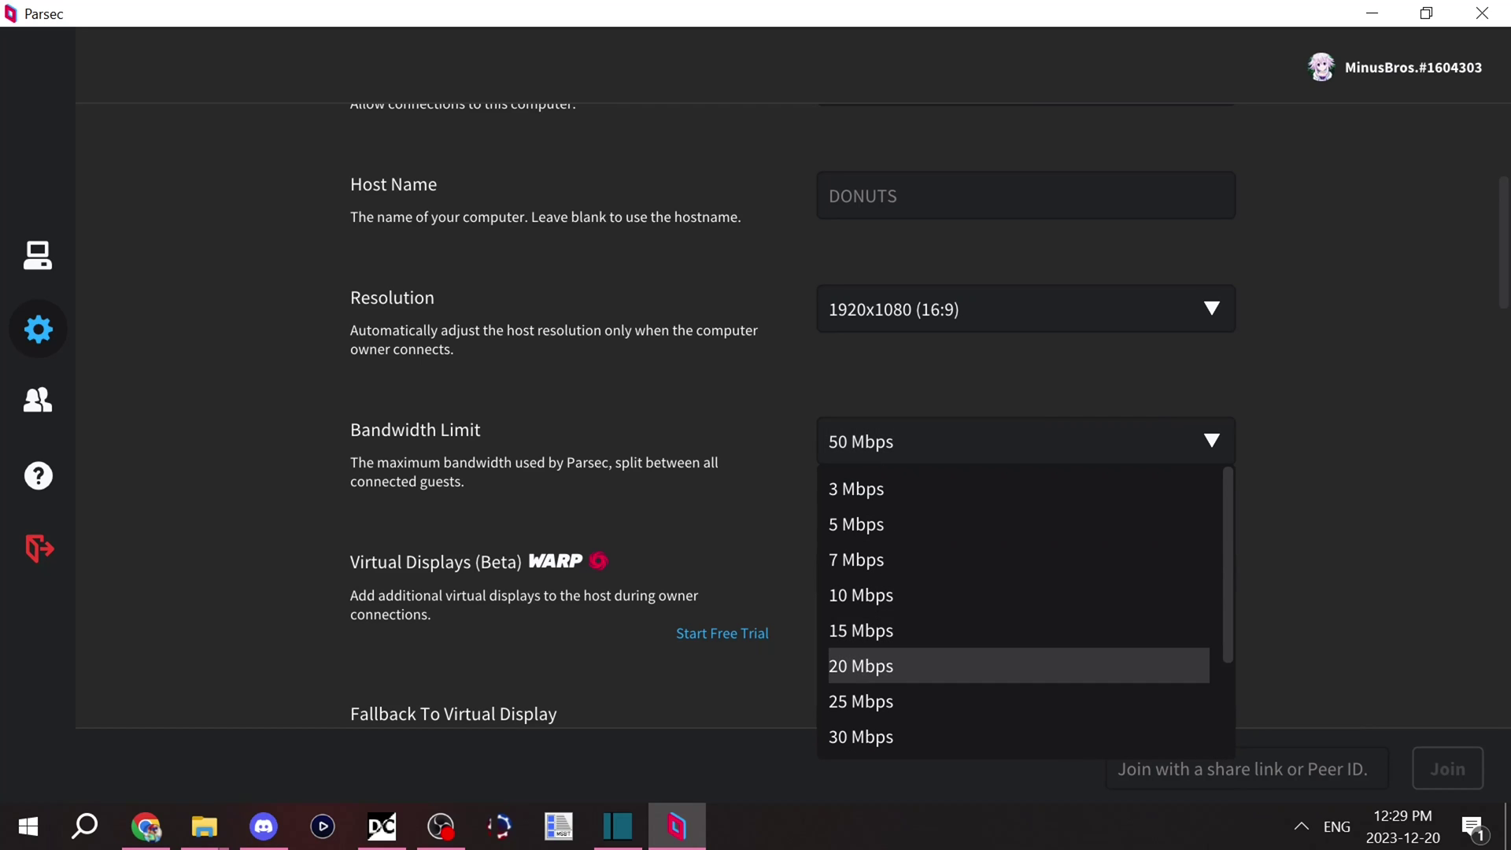
{"action": "scroll", "coordinate": [1015, 666], "scroll_direction": "down", "scroll_amount": 2}
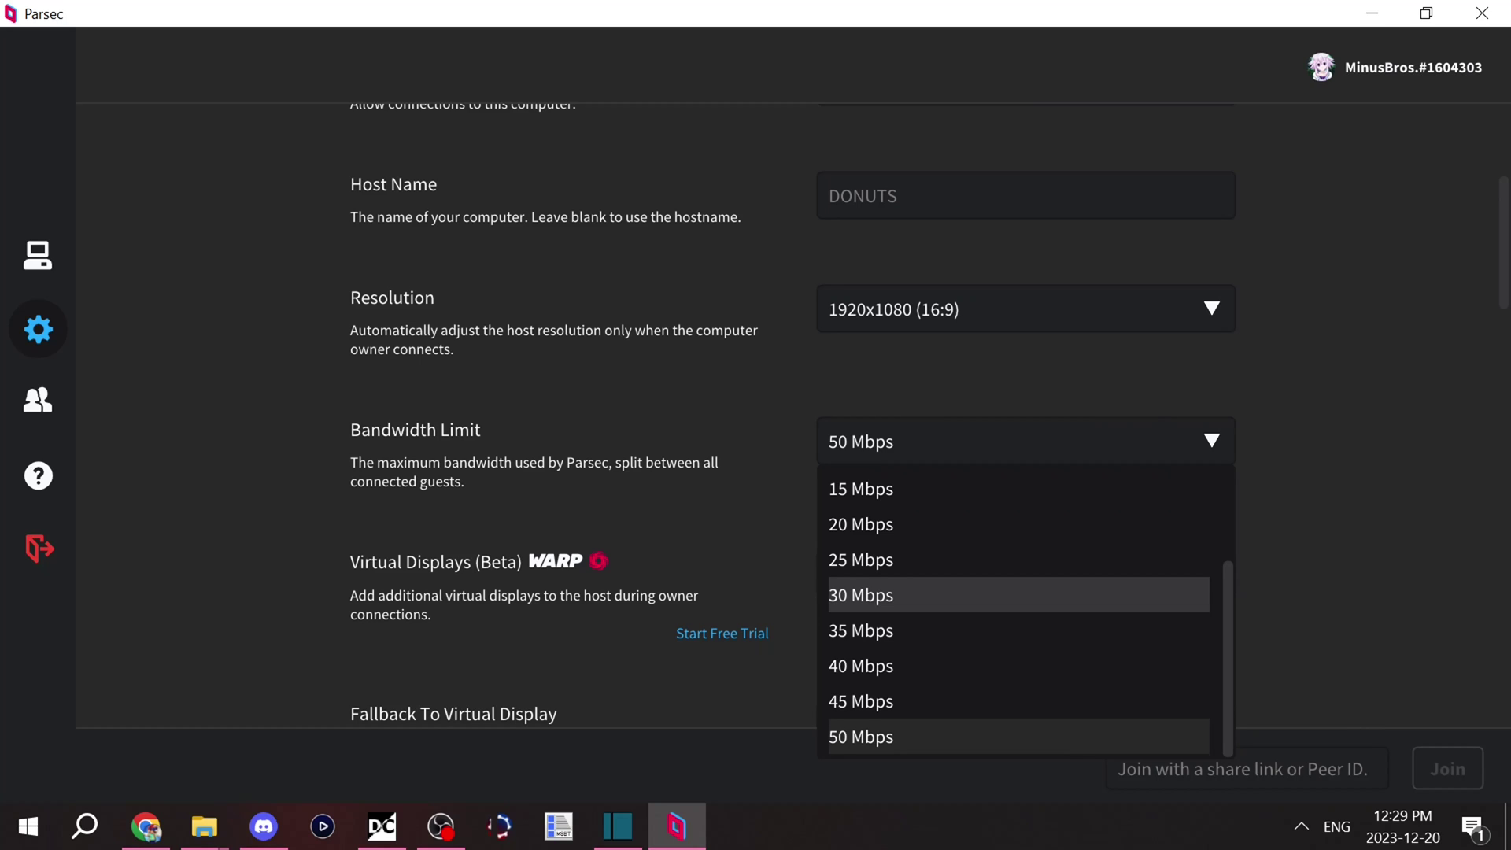
{"action": "left_click", "coordinate": [1015, 595]}
{"action": "left_click", "coordinate": [1004, 442]}
{"action": "scroll", "coordinate": [1016, 588], "scroll_direction": "up", "scroll_amount": 2}
{"action": "scroll", "coordinate": [1015, 641], "scroll_direction": "down", "scroll_amount": 2}
{"action": "scroll", "coordinate": [1016, 634], "scroll_direction": "up", "scroll_amount": 2}
{"action": "left_click", "coordinate": [1015, 737]}
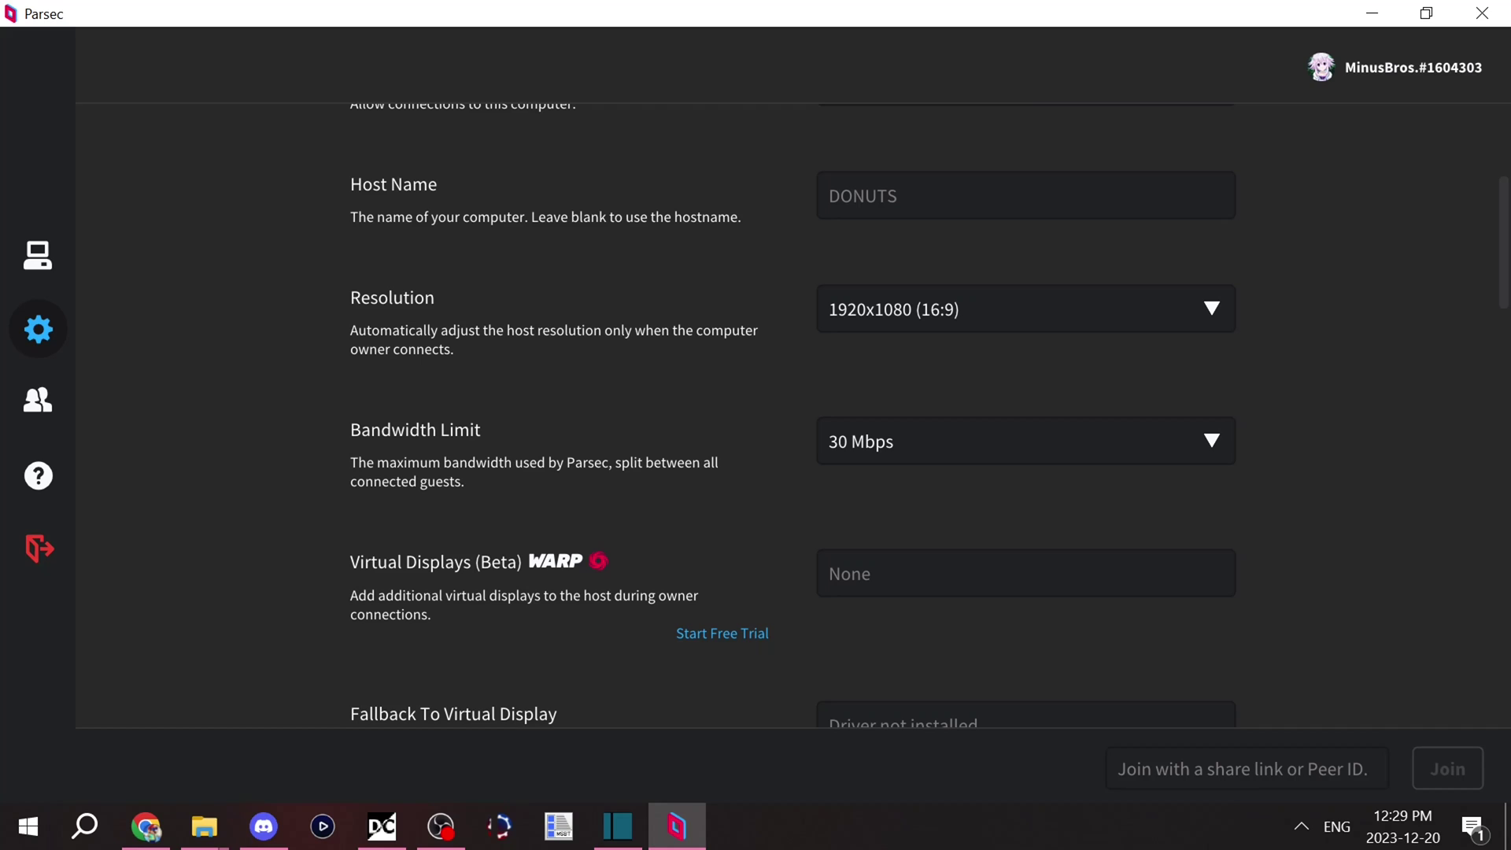
Look through the full range of Bandwidth Limit choices again and close the list without picking another value.
{"action": "left_click", "coordinate": [1019, 442]}
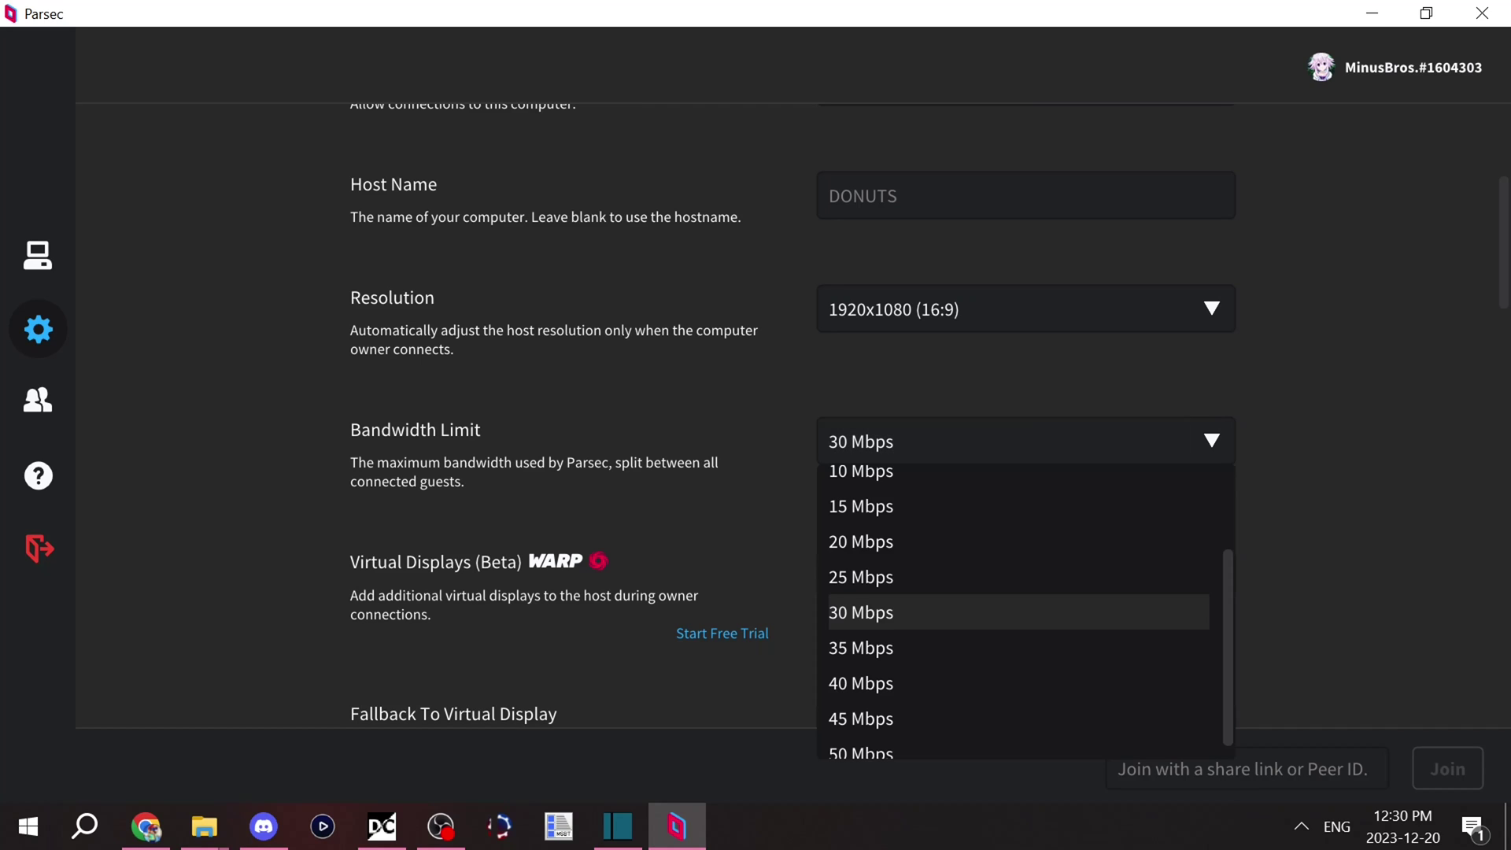
{"action": "scroll", "coordinate": [1019, 560], "scroll_direction": "down", "scroll_amount": 1}
{"action": "scroll", "coordinate": [1015, 559], "scroll_direction": "up", "scroll_amount": 4}
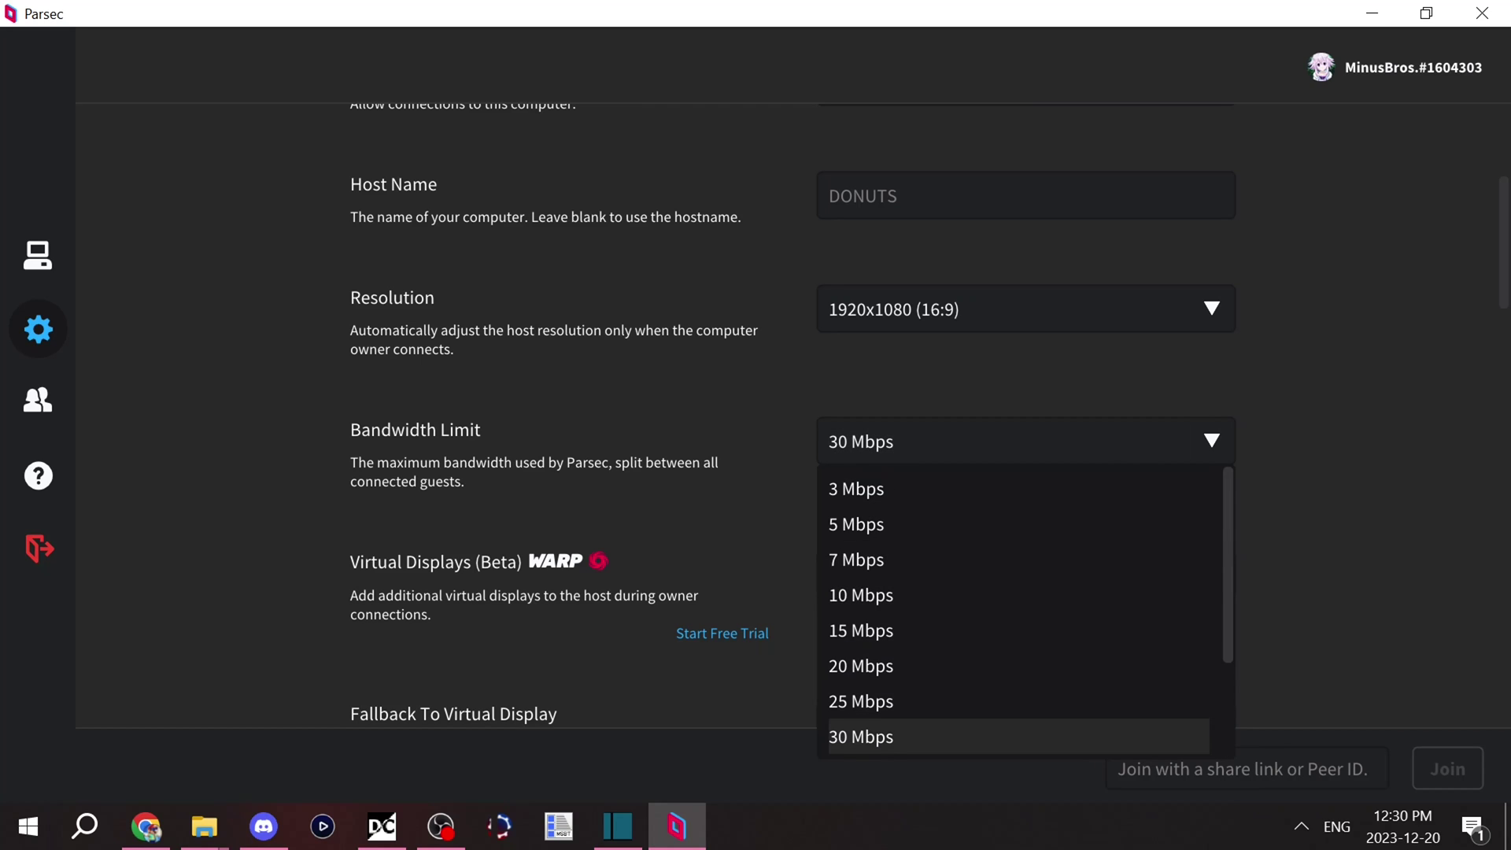
{"action": "scroll", "coordinate": [1016, 559], "scroll_direction": "down", "scroll_amount": 4}
{"action": "scroll", "coordinate": [1016, 559], "scroll_direction": "up", "scroll_amount": 1}
{"action": "scroll", "coordinate": [1020, 558], "scroll_direction": "up", "scroll_amount": 1}
{"action": "left_click", "coordinate": [1307, 582]}
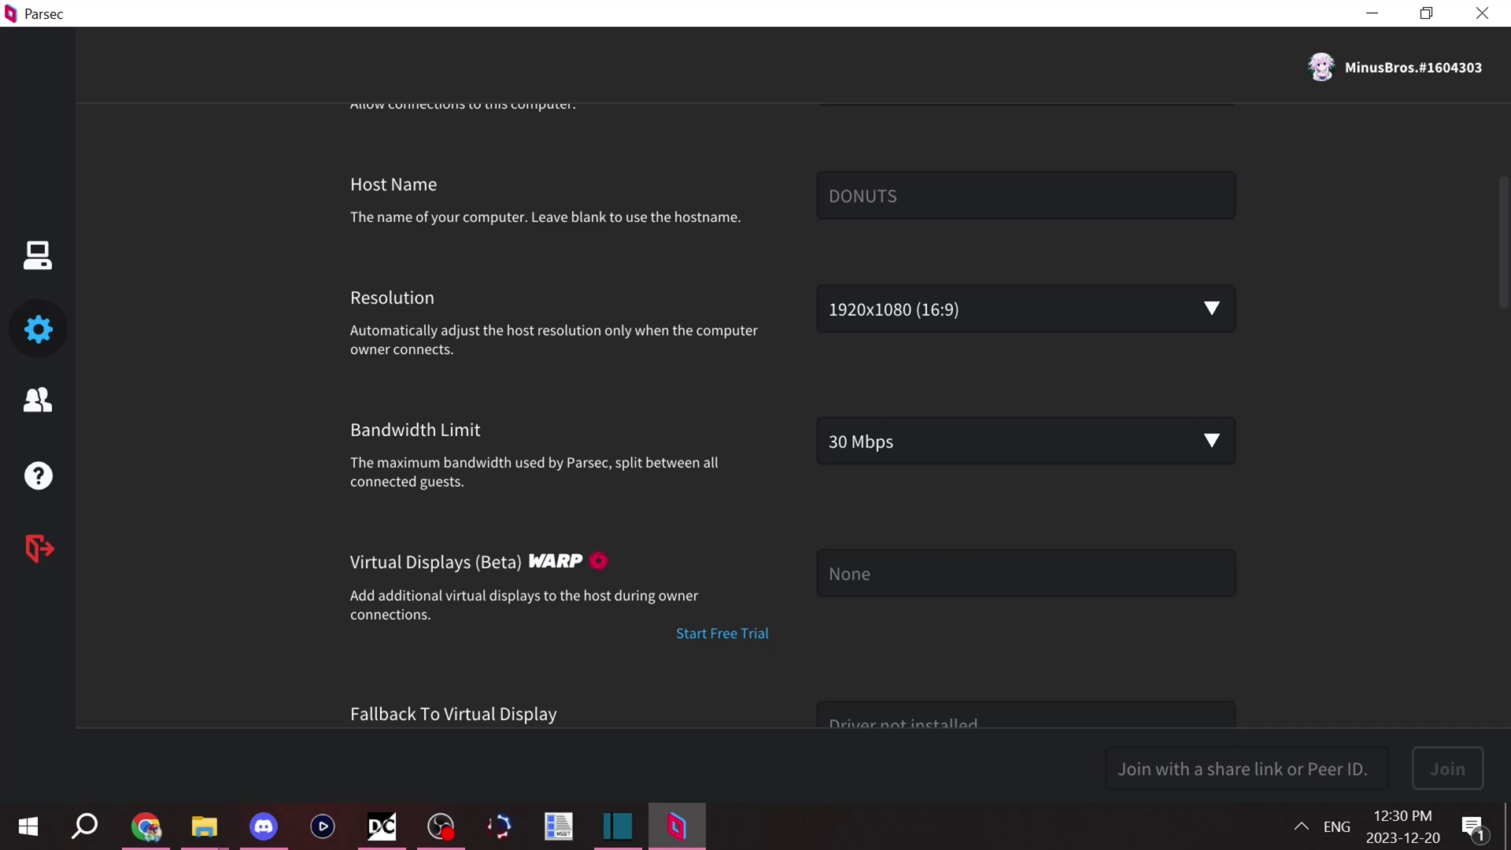
Check the available FPS values for the host video stream and keep it at 60.
{"action": "scroll", "coordinate": [929, 415], "scroll_direction": "down", "scroll_amount": 2}
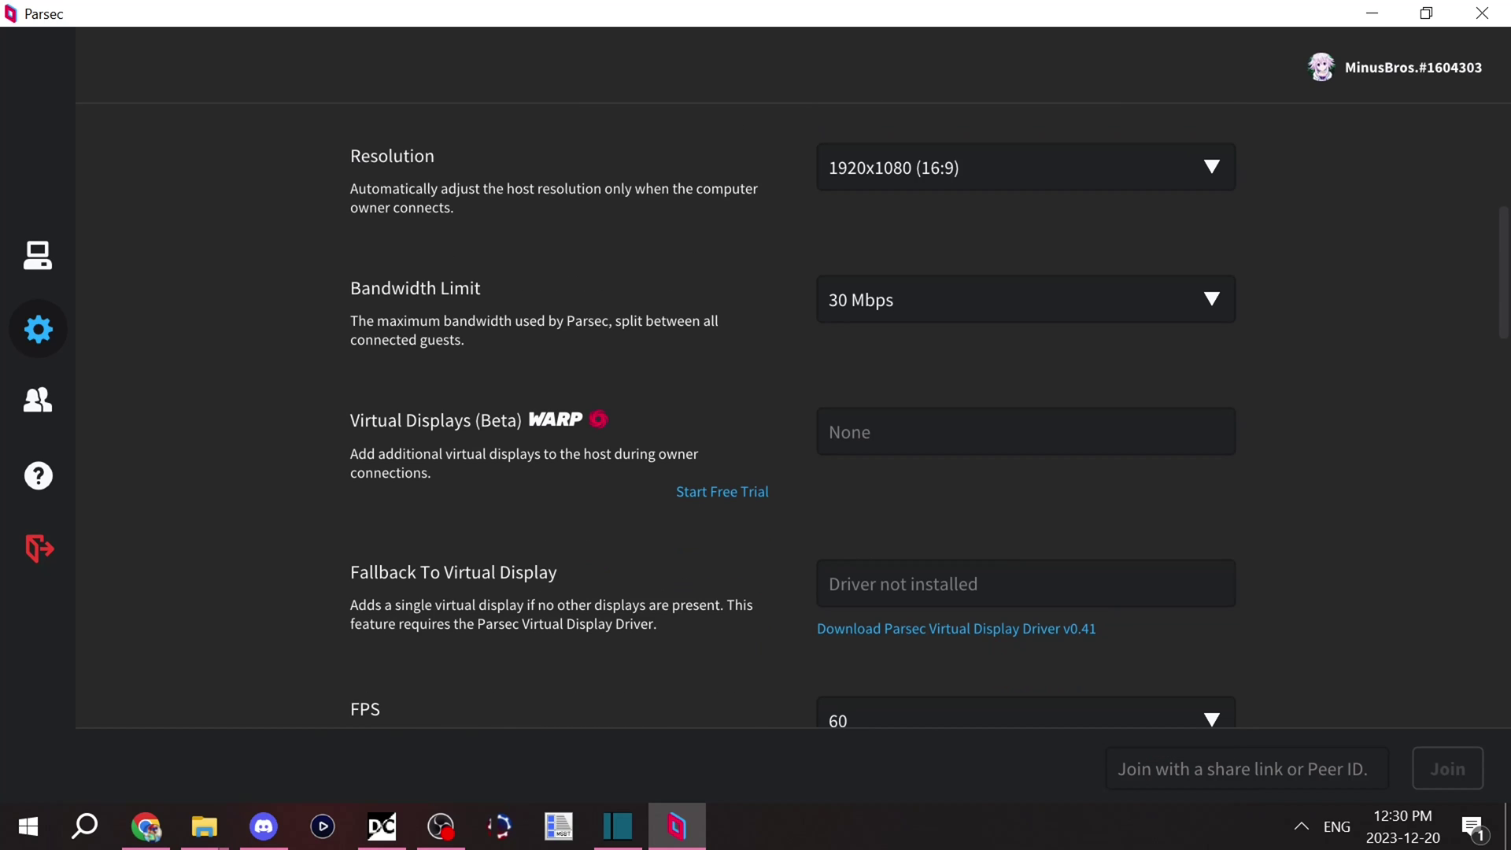
{"action": "scroll", "coordinate": [929, 416], "scroll_direction": "down", "scroll_amount": 2}
{"action": "scroll", "coordinate": [929, 416], "scroll_direction": "up", "scroll_amount": 2}
{"action": "scroll", "coordinate": [929, 416], "scroll_direction": "down", "scroll_amount": 7}
{"action": "left_click", "coordinate": [1004, 390]}
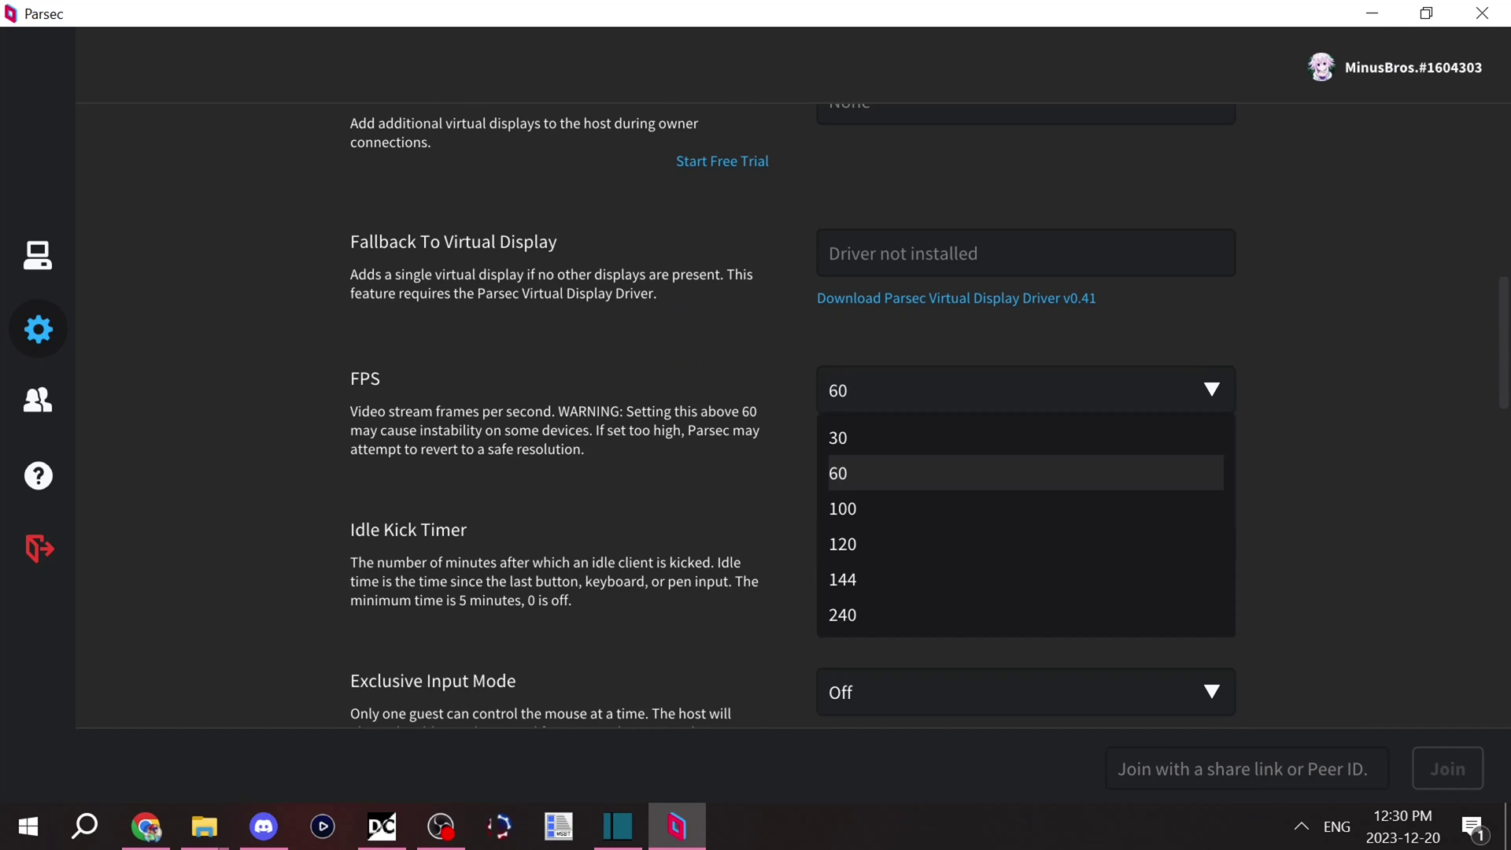
{"action": "left_click", "coordinate": [1003, 473]}
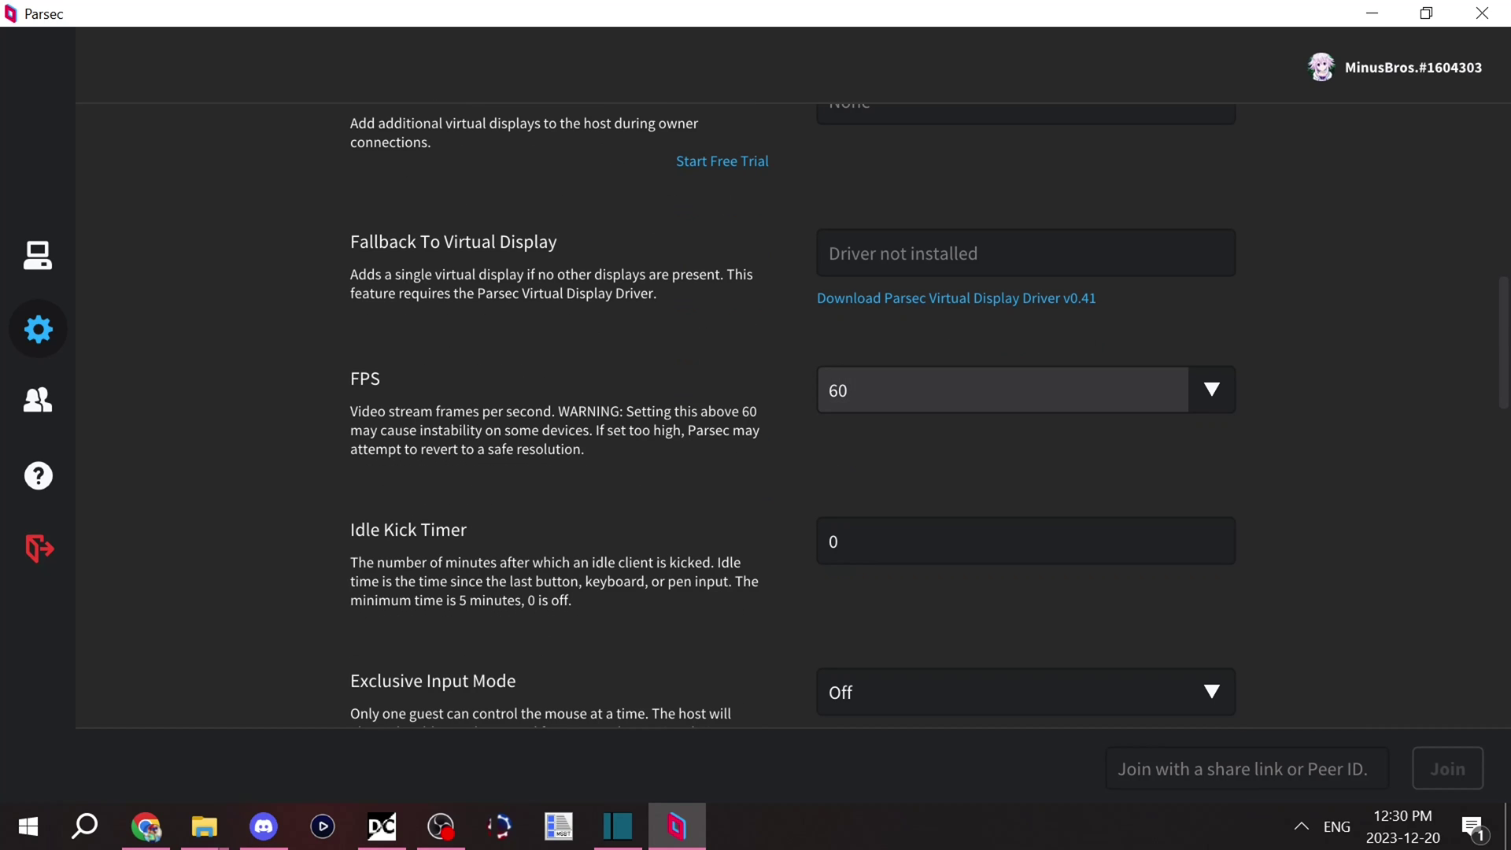
{"action": "left_click", "coordinate": [1003, 390]}
{"action": "left_click", "coordinate": [1003, 473]}
{"action": "left_click", "coordinate": [929, 389]}
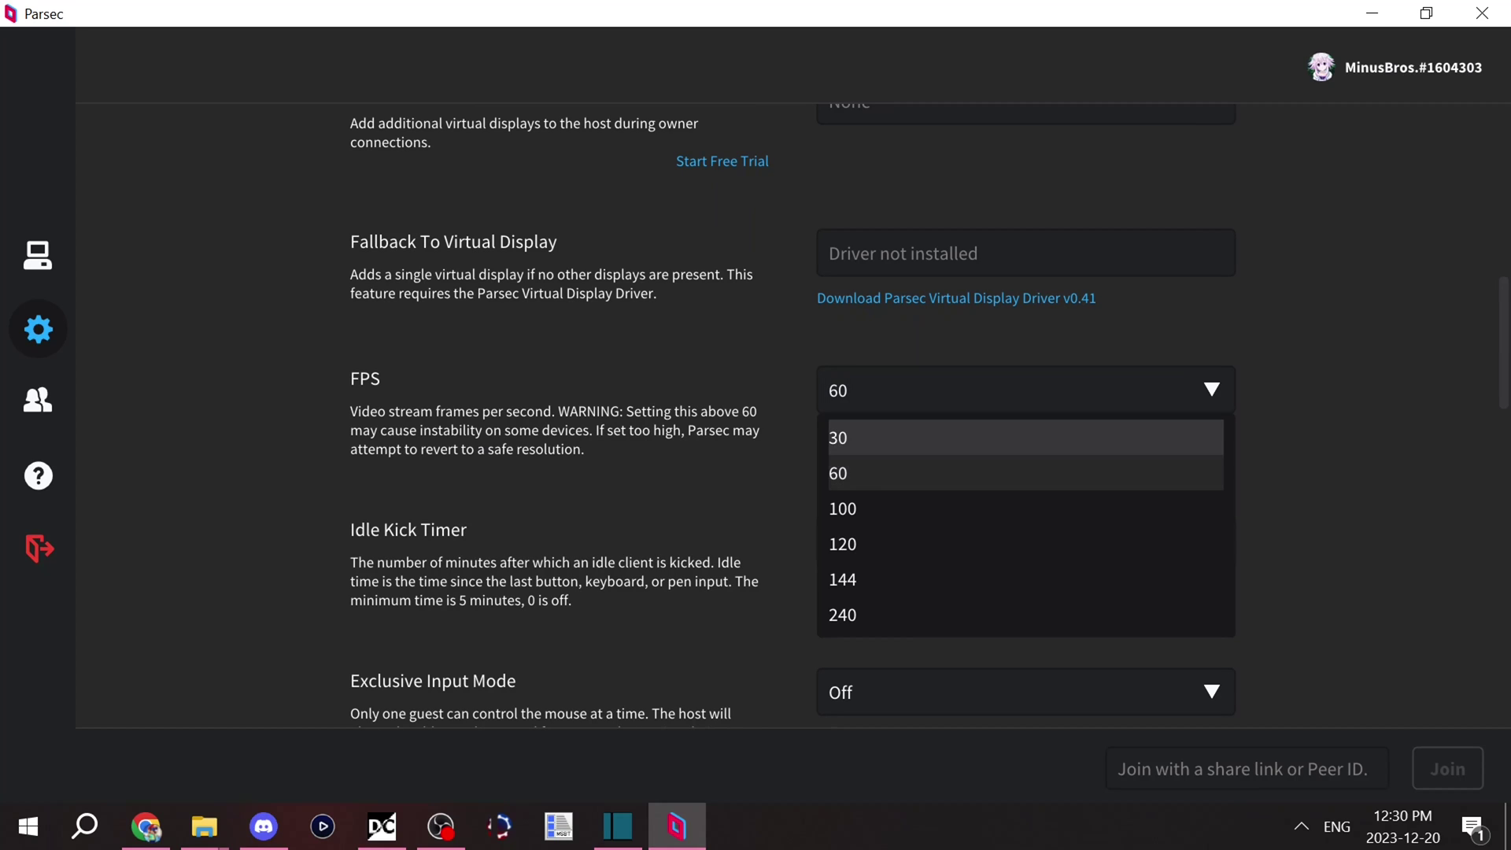
{"action": "left_click", "coordinate": [1003, 390]}
{"action": "left_click", "coordinate": [1003, 391]}
{"action": "left_click", "coordinate": [1003, 391]}
{"action": "left_click", "coordinate": [929, 389]}
Check the capture devices, keeping Display on Generic PnP Monitor and Audio on Headphones (11- Astro MixAmp Pro Game).
{"action": "scroll", "coordinate": [928, 390], "scroll_direction": "down", "scroll_amount": 3}
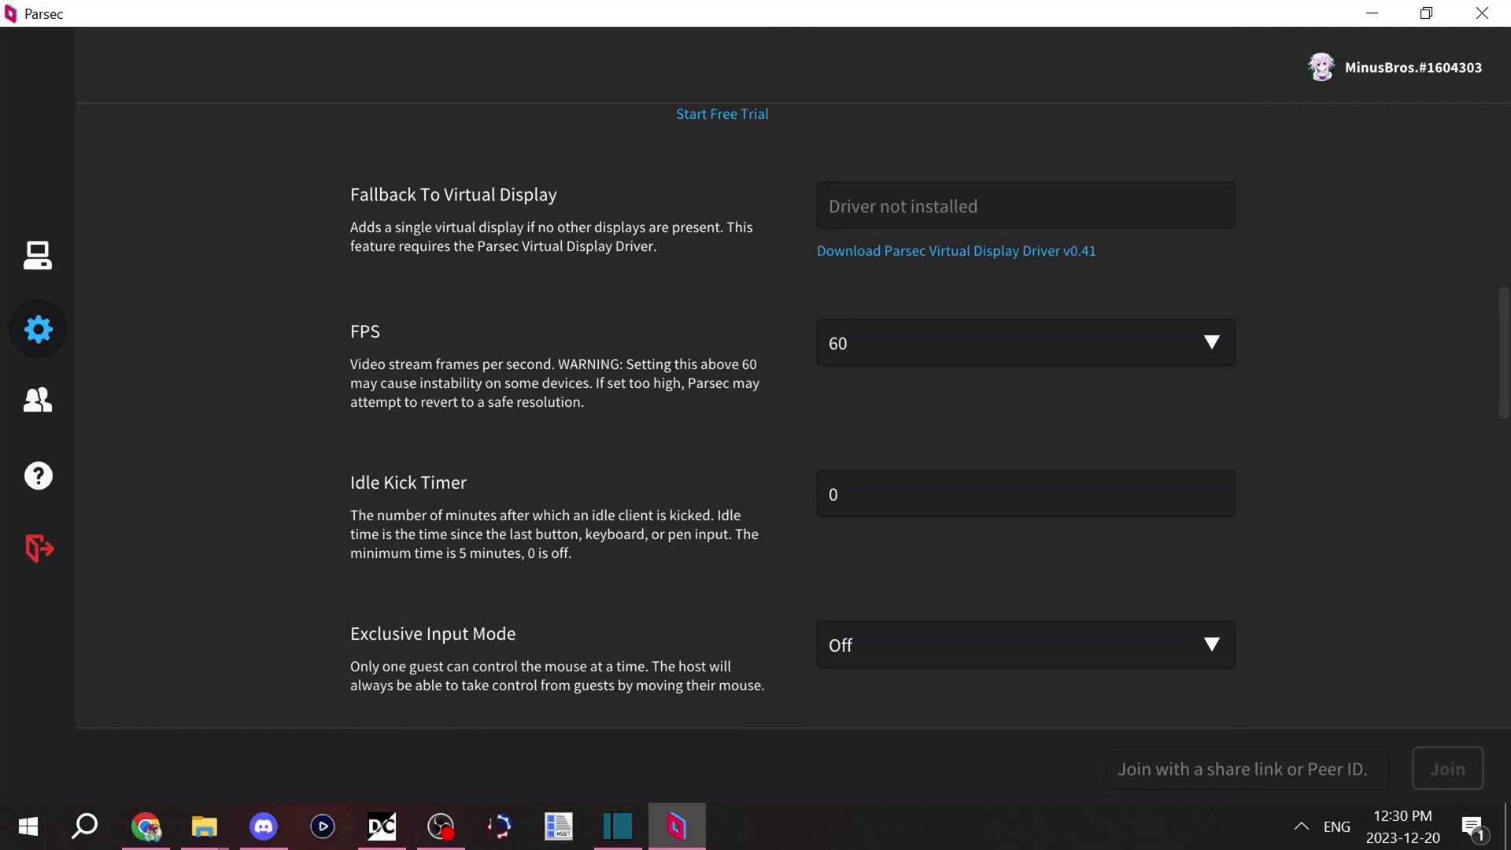
{"action": "scroll", "coordinate": [929, 390], "scroll_direction": "down", "scroll_amount": 5}
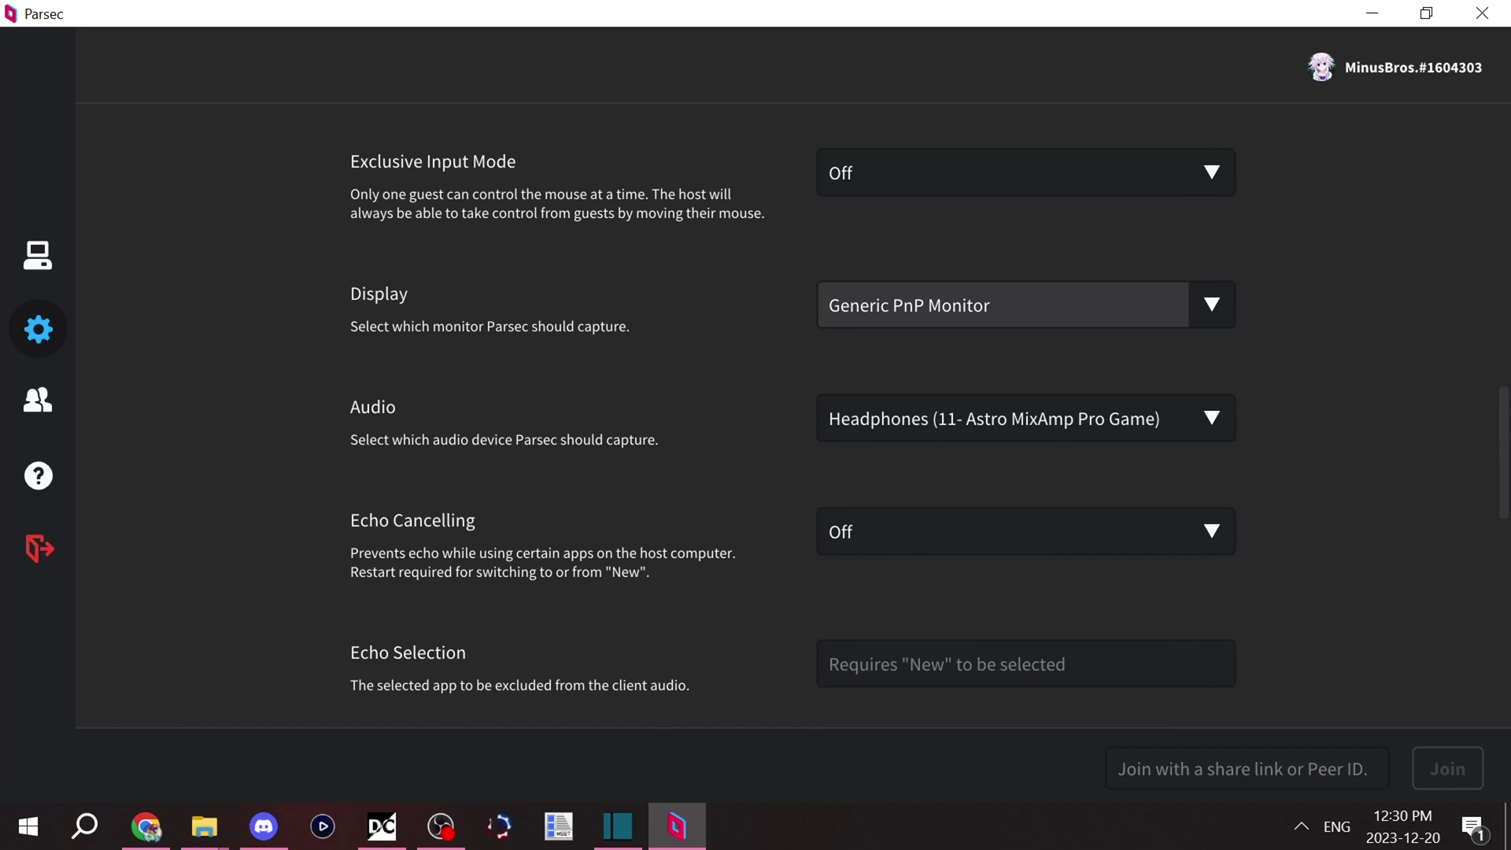
{"action": "left_click", "coordinate": [944, 307]}
{"action": "left_click", "coordinate": [944, 307]}
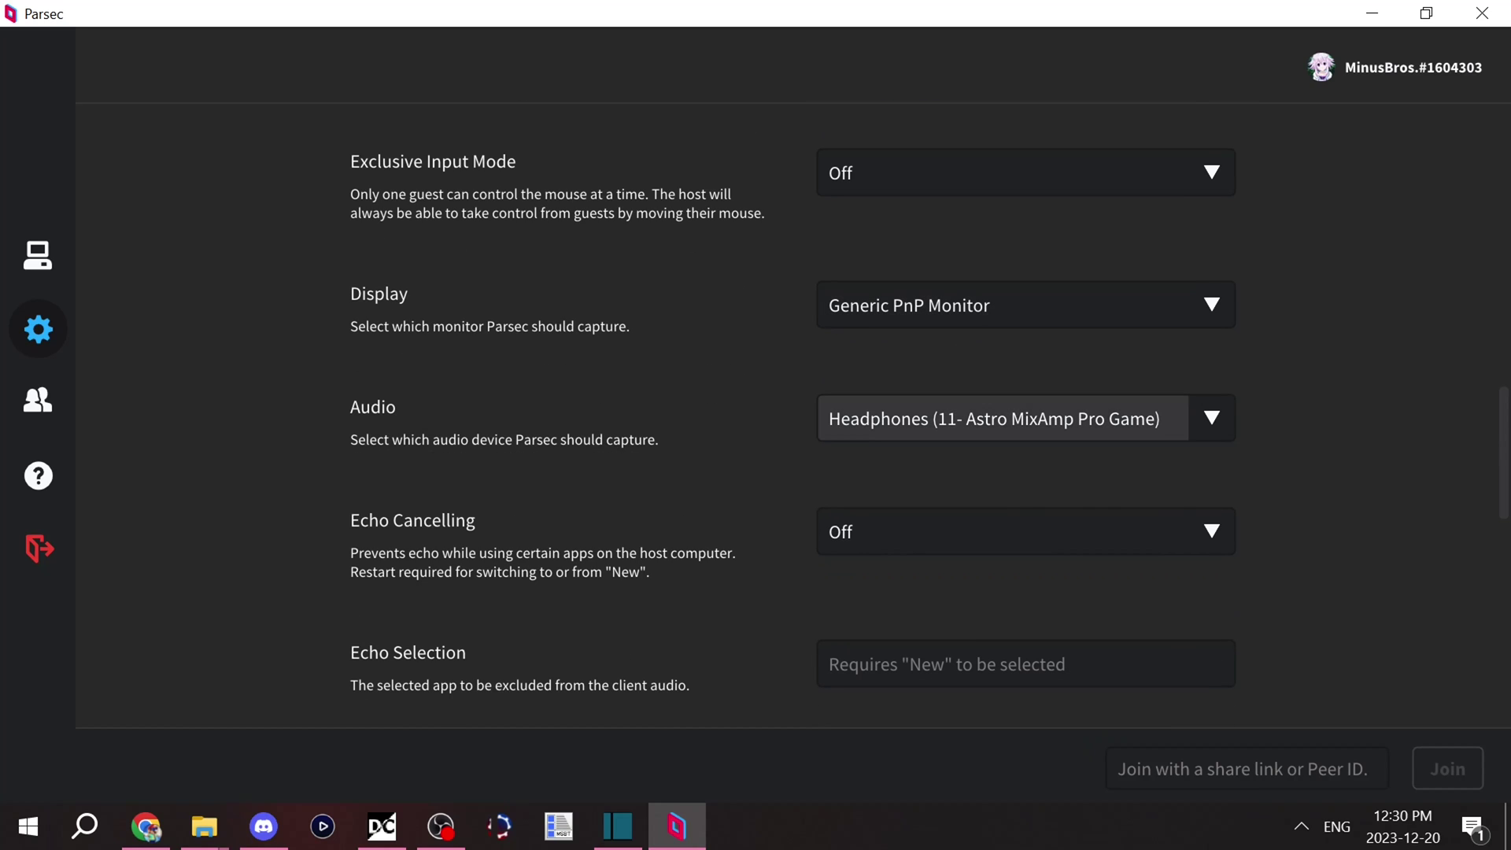
{"action": "left_click", "coordinate": [1004, 418]}
{"action": "left_click", "coordinate": [1003, 418]}
{"action": "left_click", "coordinate": [1003, 418]}
{"action": "left_click", "coordinate": [1003, 535]}
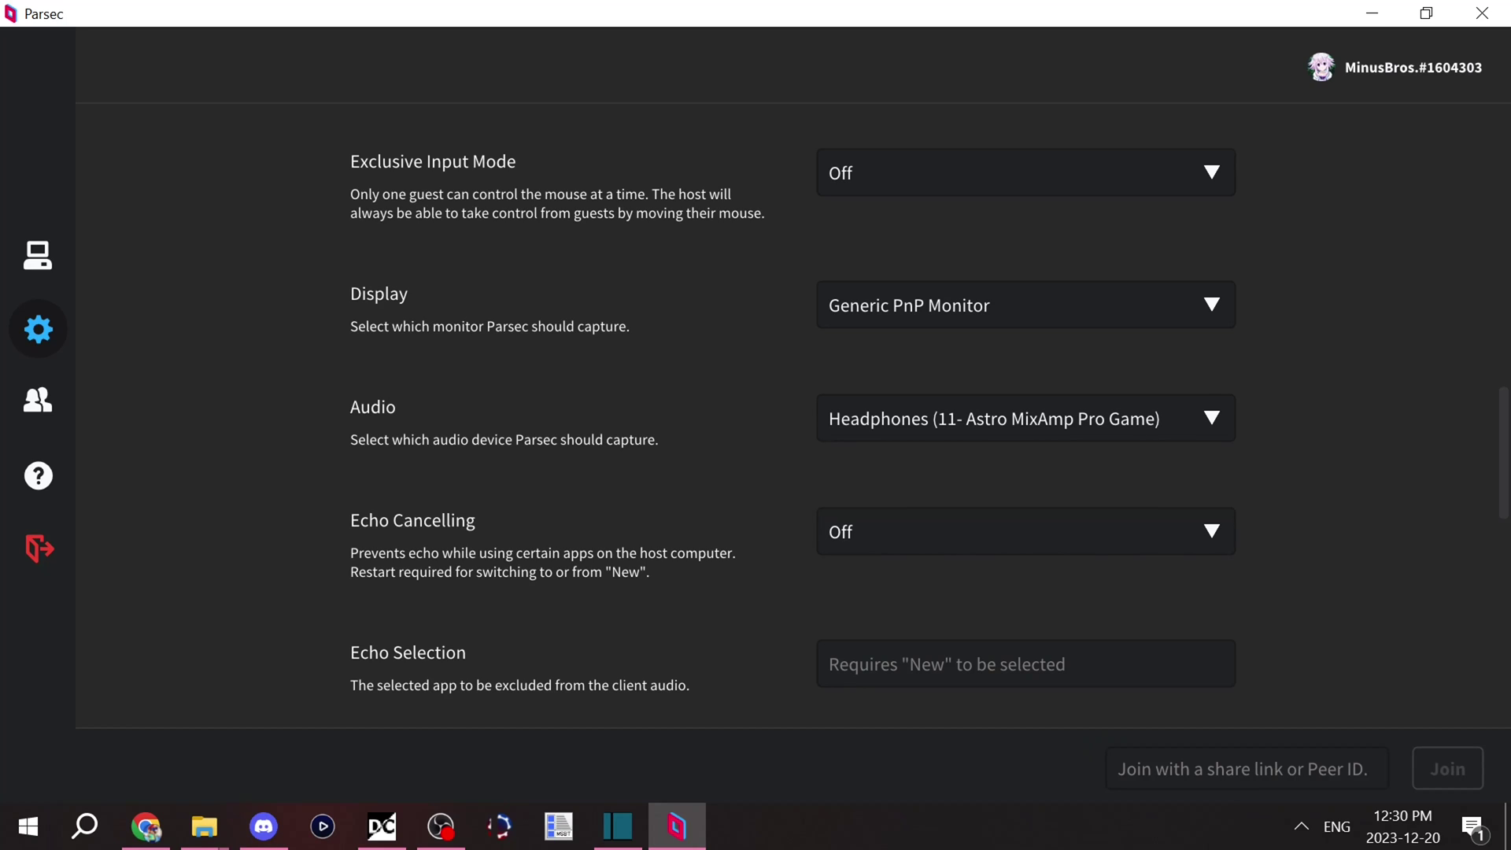
Set Echo Cancelling to Off in the host settings.
{"action": "scroll", "coordinate": [1023, 437], "scroll_direction": "down", "scroll_amount": 1}
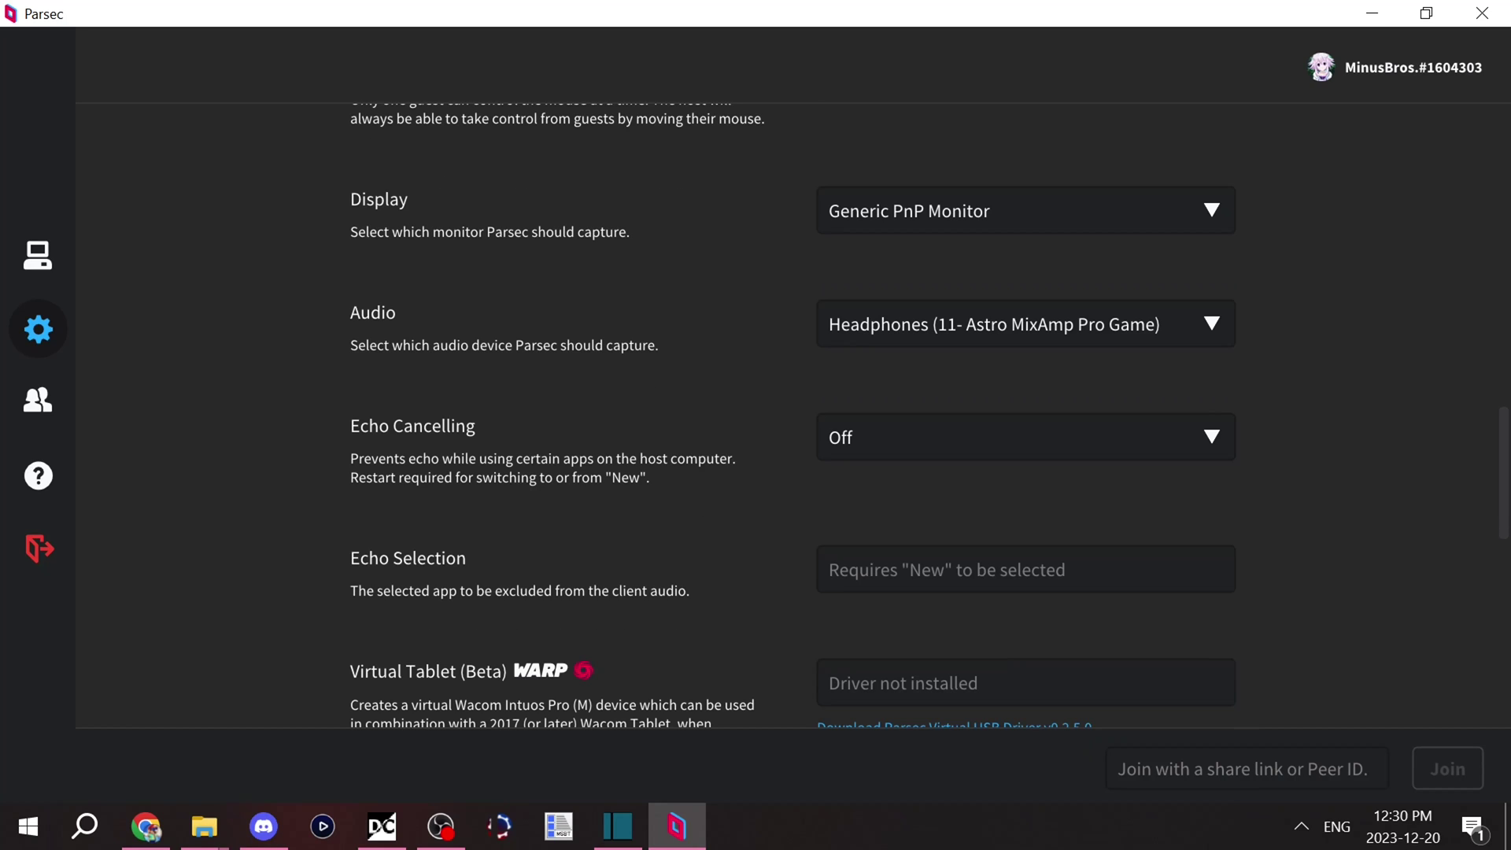
{"action": "left_click", "coordinate": [1023, 437]}
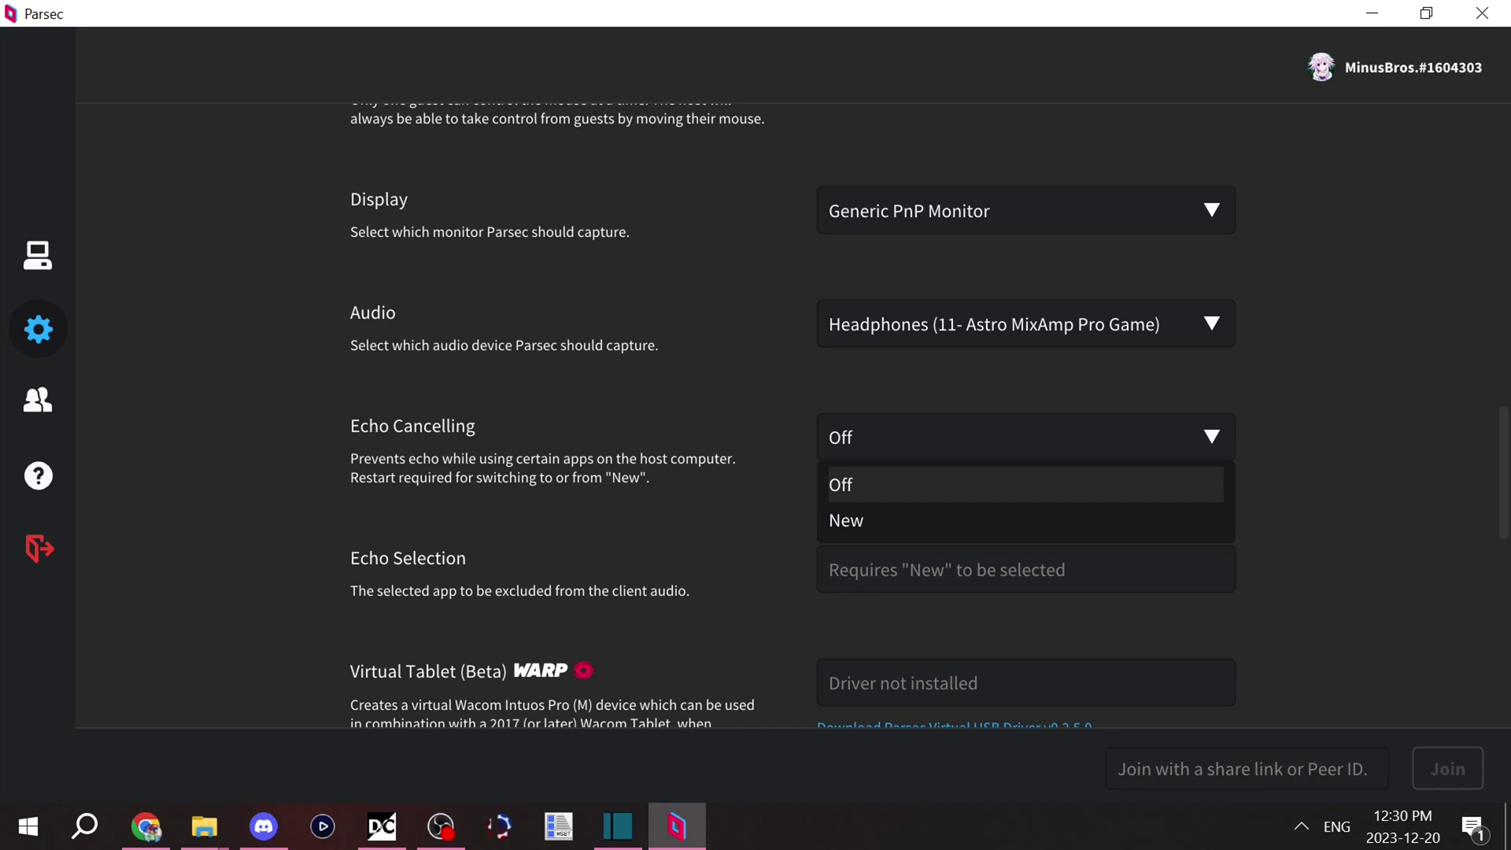
{"action": "left_click", "coordinate": [1023, 485]}
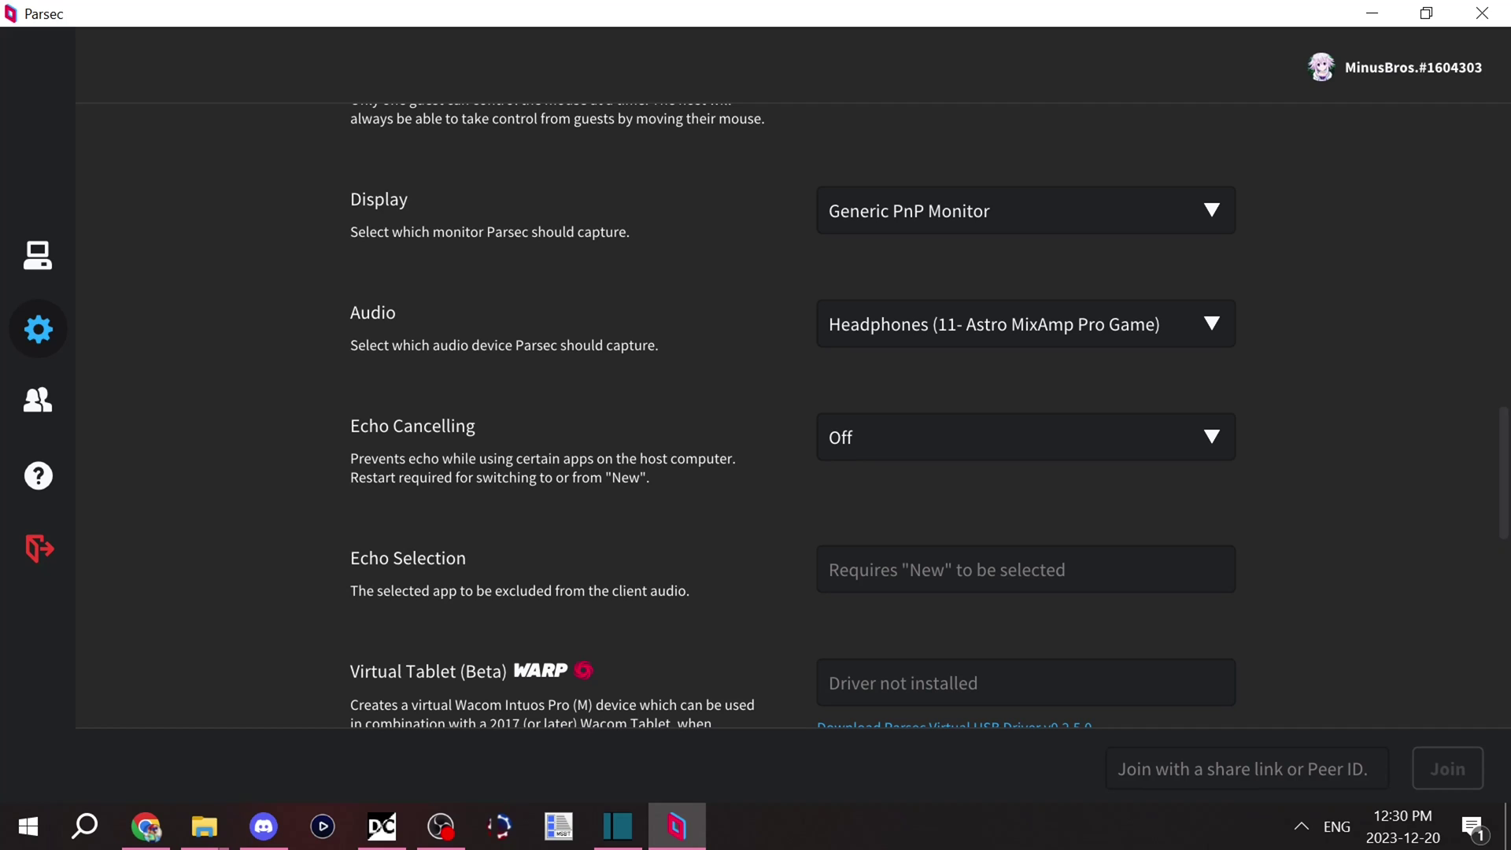
Review the remaining host options, from Echo Selection and Virtual Tablet through the virtual gamepad and Quality settings.
{"action": "scroll", "coordinate": [929, 415], "scroll_direction": "down", "scroll_amount": 1}
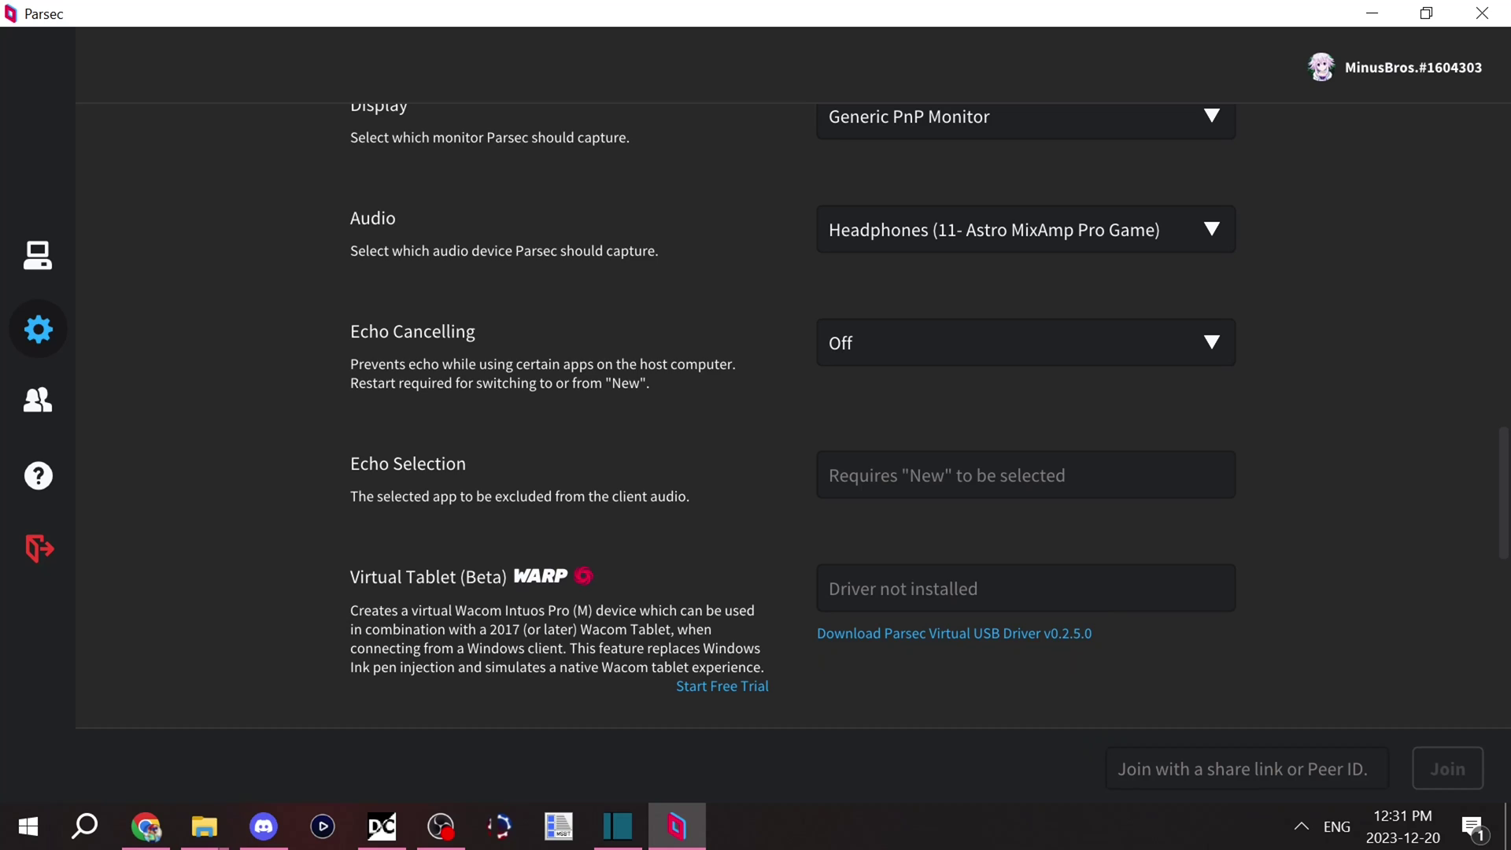
{"action": "scroll", "coordinate": [929, 415], "scroll_direction": "down", "scroll_amount": 3}
{"action": "scroll", "coordinate": [929, 416], "scroll_direction": "up", "scroll_amount": 1}
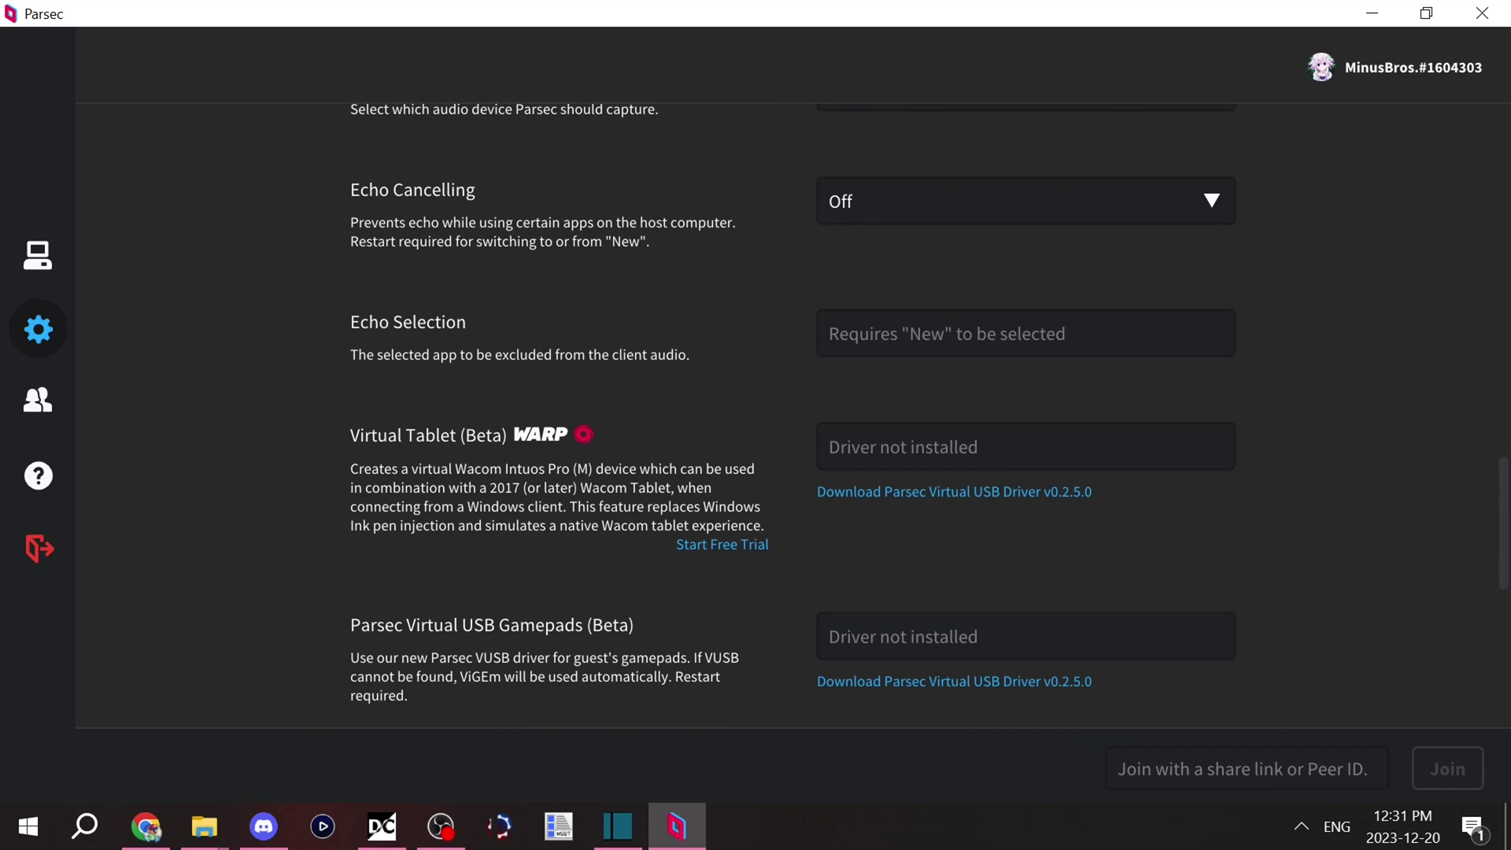
{"action": "scroll", "coordinate": [929, 416], "scroll_direction": "down", "scroll_amount": 1}
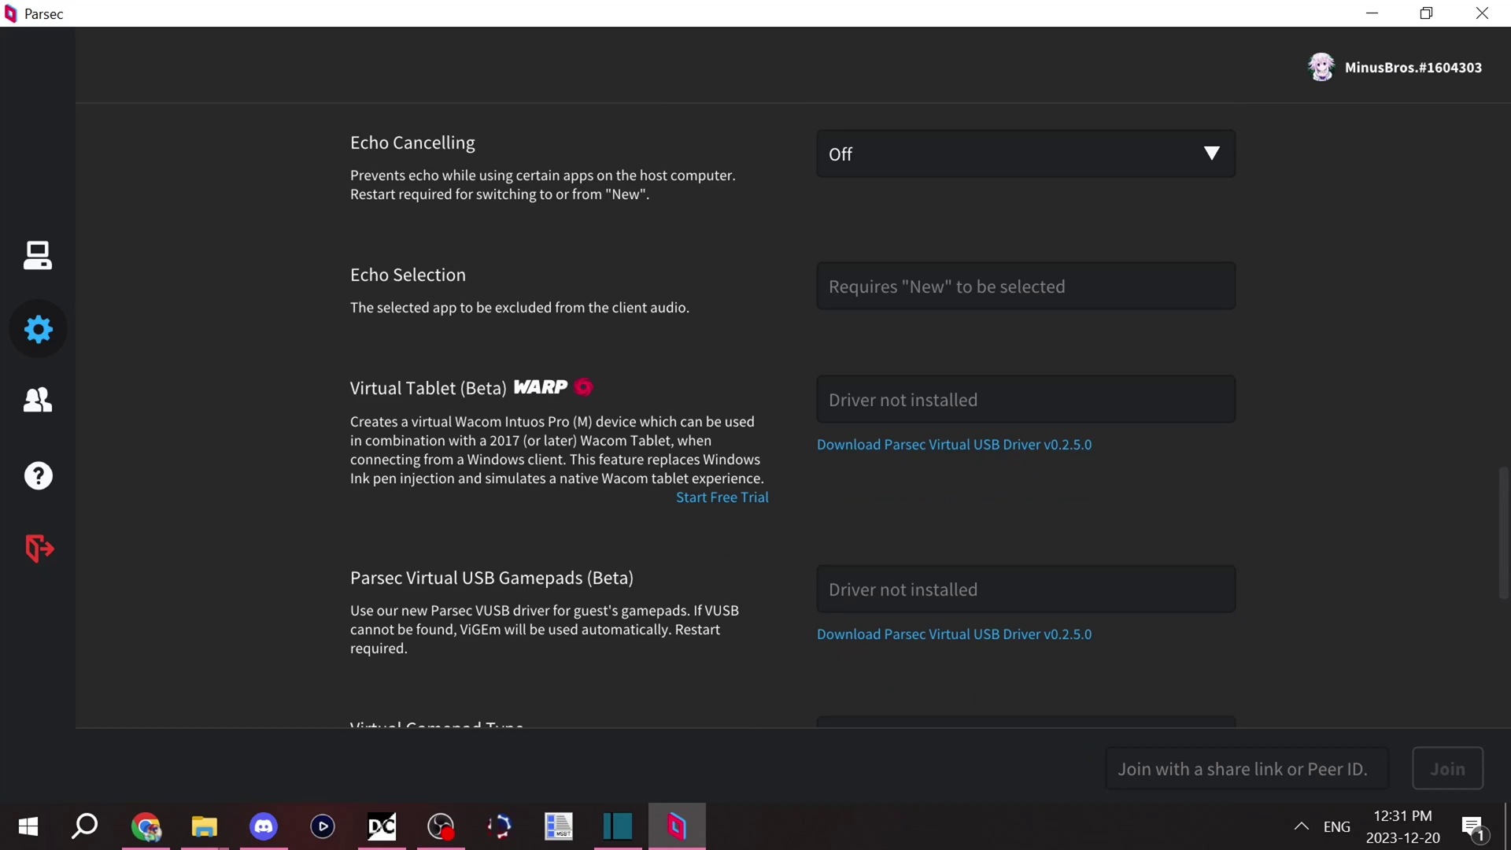
{"action": "scroll", "coordinate": [929, 416], "scroll_direction": "down", "scroll_amount": 4}
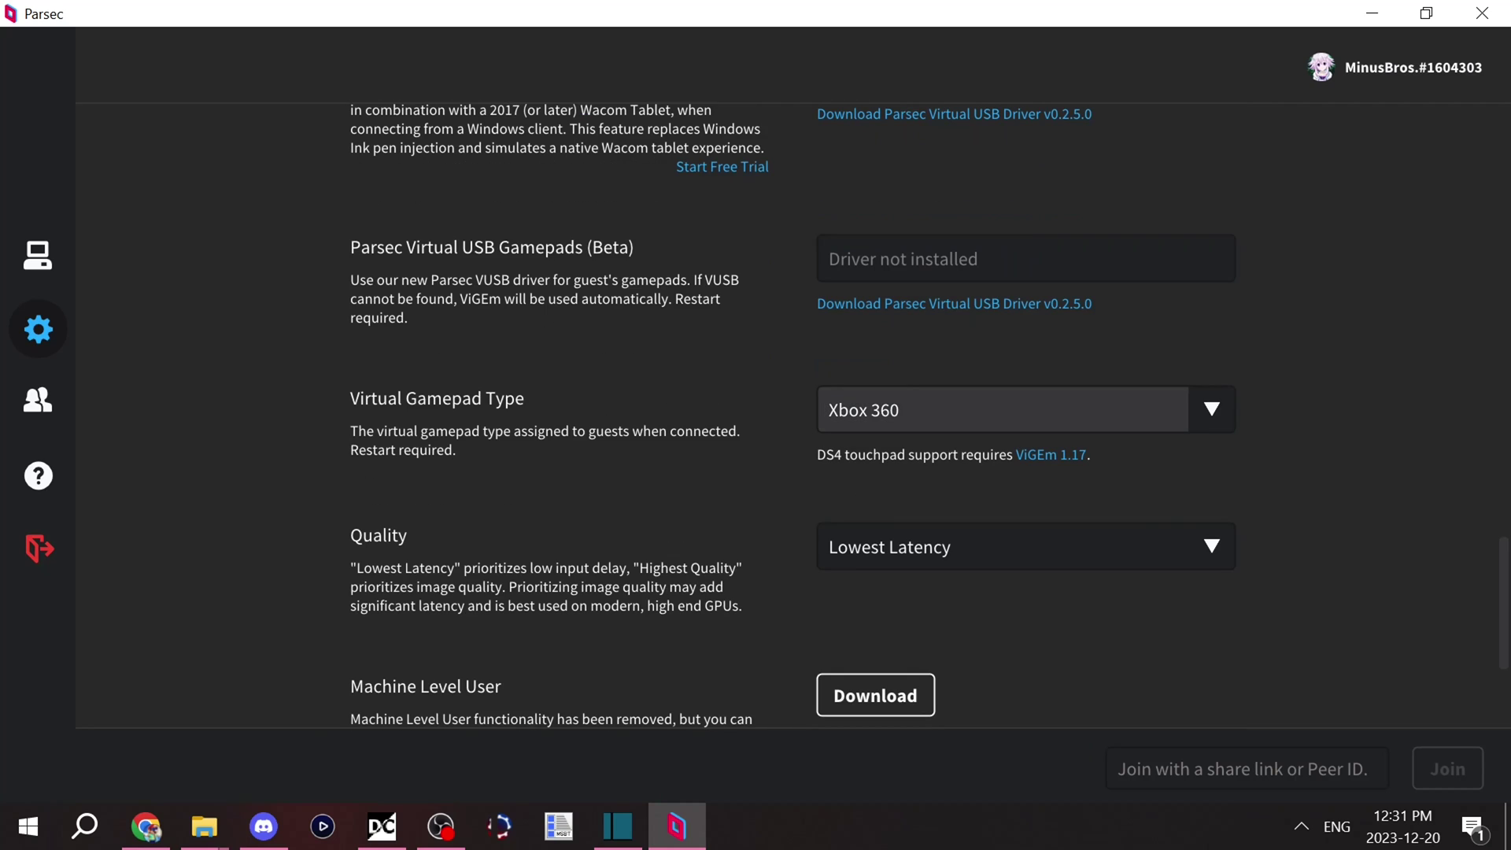
Check the available Virtual Gamepad Type options and keep Xbox 360.
{"action": "left_click", "coordinate": [1004, 410]}
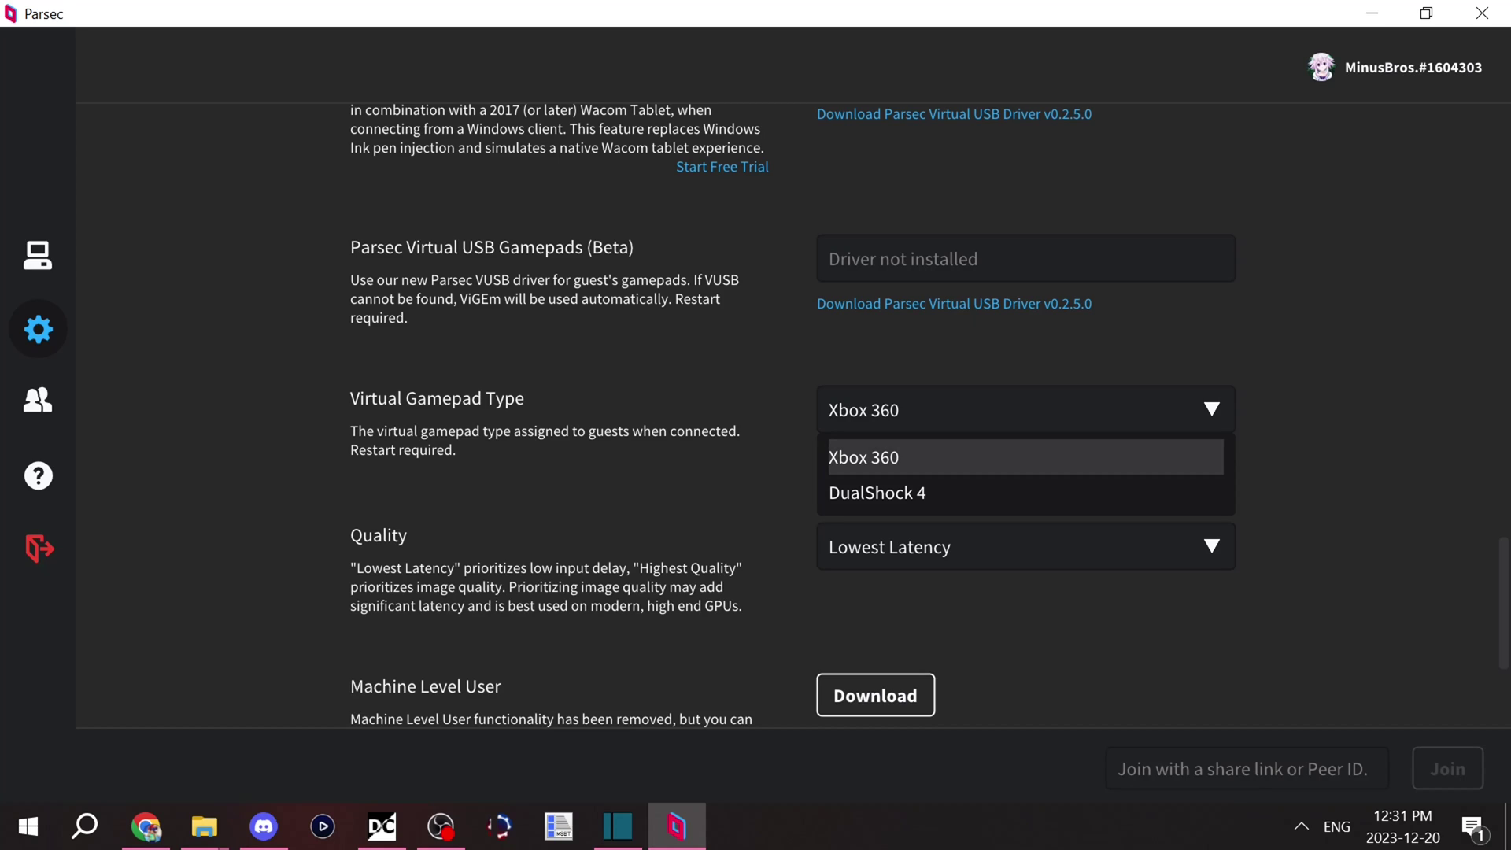
{"action": "left_click", "coordinate": [1003, 458]}
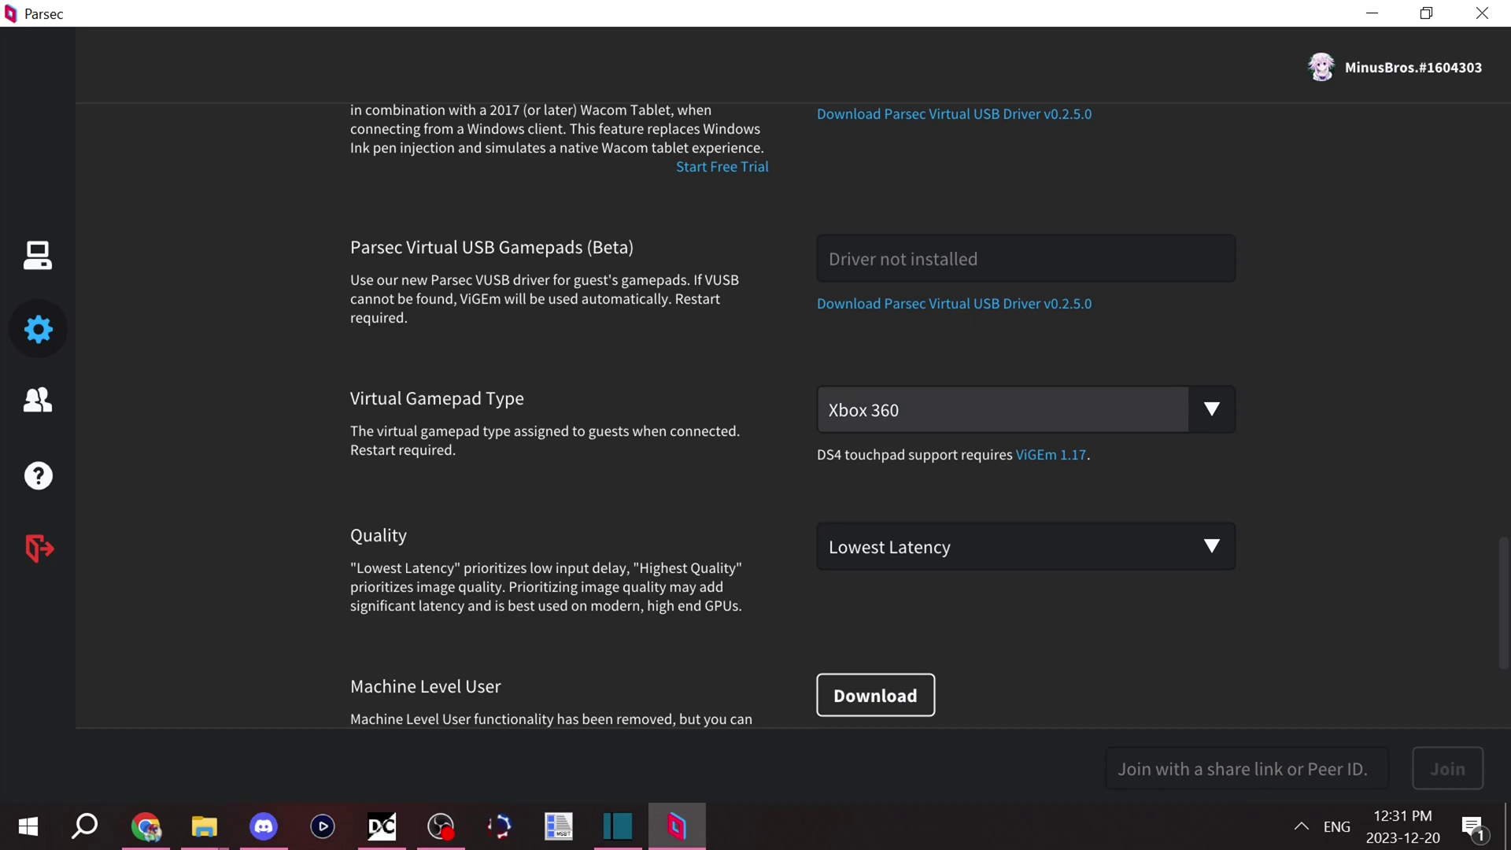
{"action": "left_click", "coordinate": [1004, 410]}
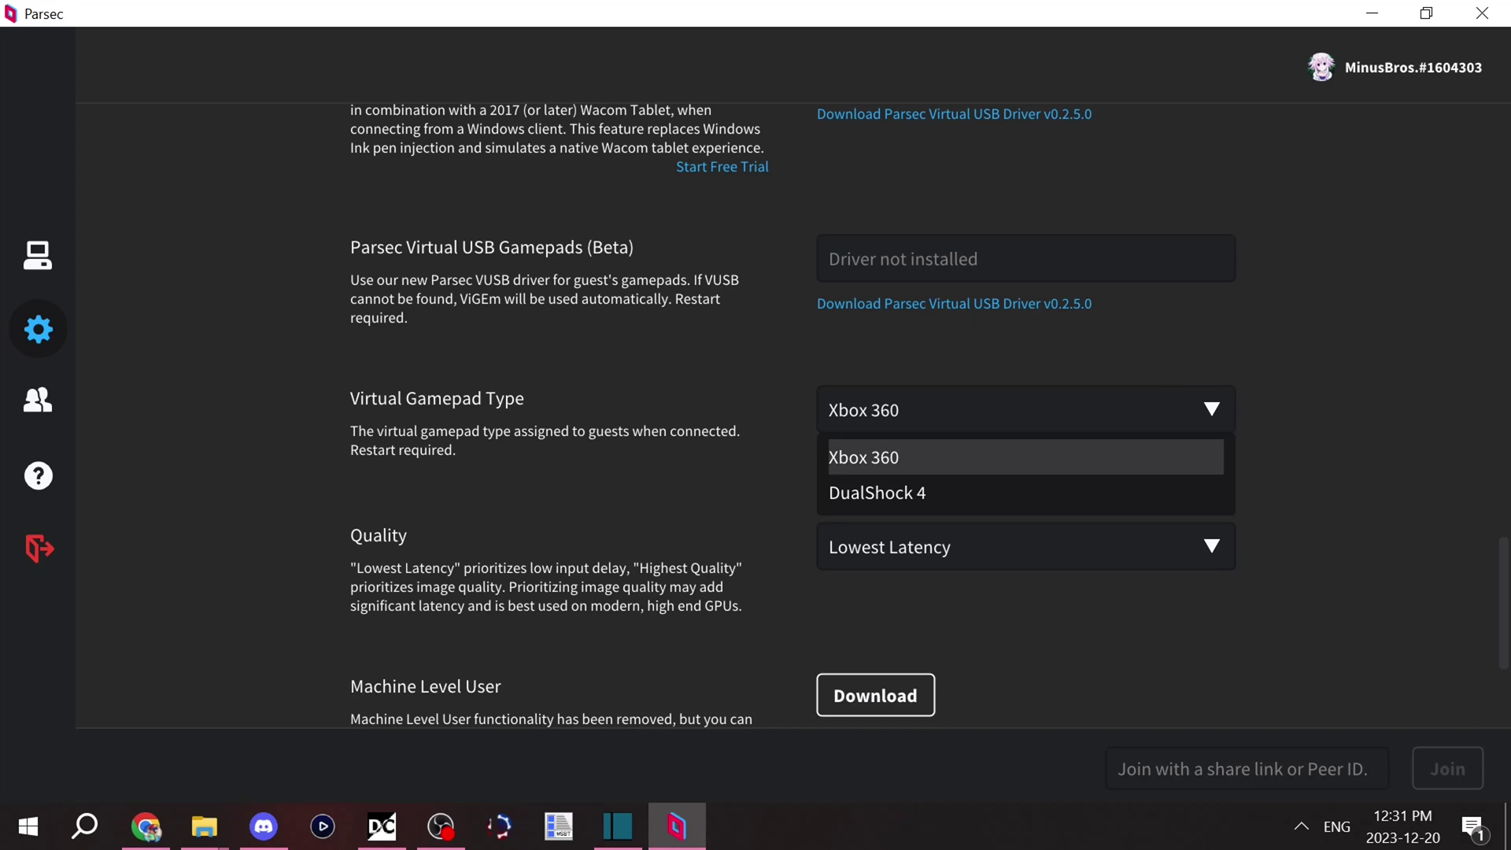
{"action": "left_click", "coordinate": [1004, 458]}
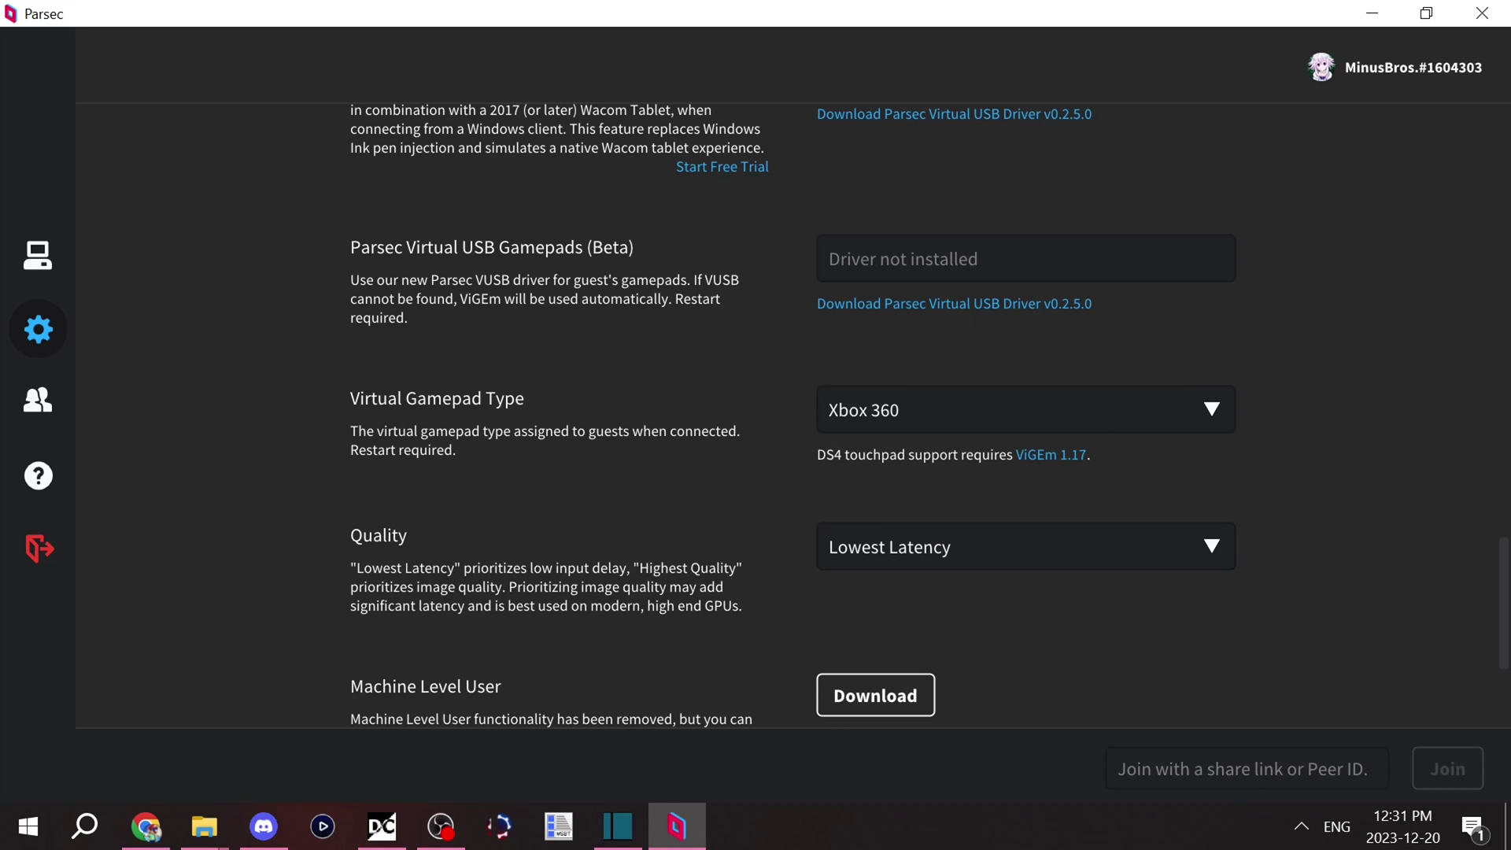
{"action": "left_click", "coordinate": [1003, 410]}
Try Highest Quality and Balanced for the host Quality setting, and return it to Lowest Latency.
{"action": "scroll", "coordinate": [1025, 415], "scroll_direction": "down", "scroll_amount": 2}
{"action": "left_click", "coordinate": [1025, 405]}
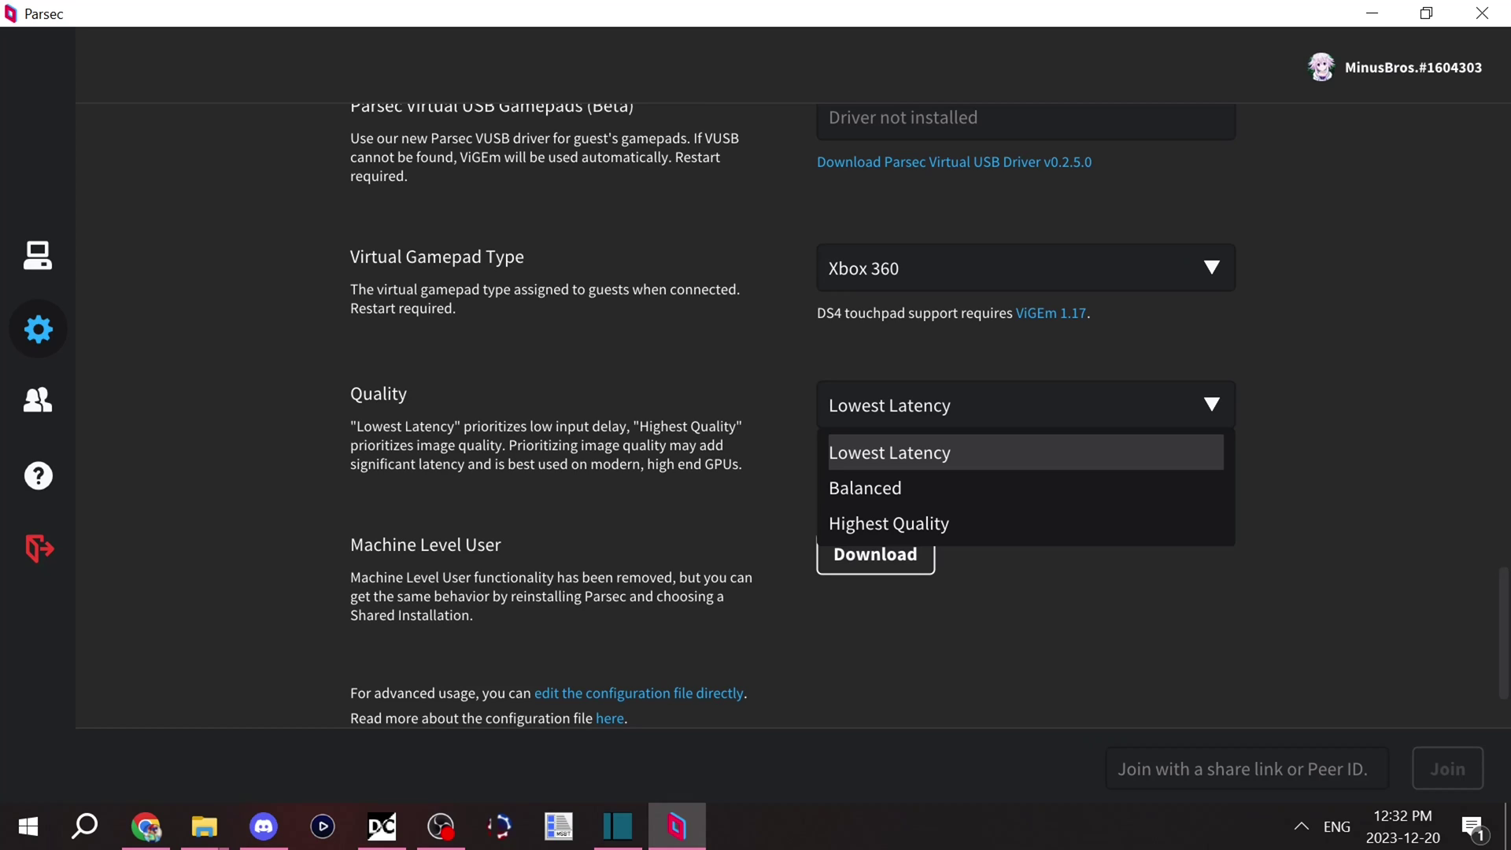
{"action": "key", "text": "Down"}
{"action": "key", "text": "Down"}
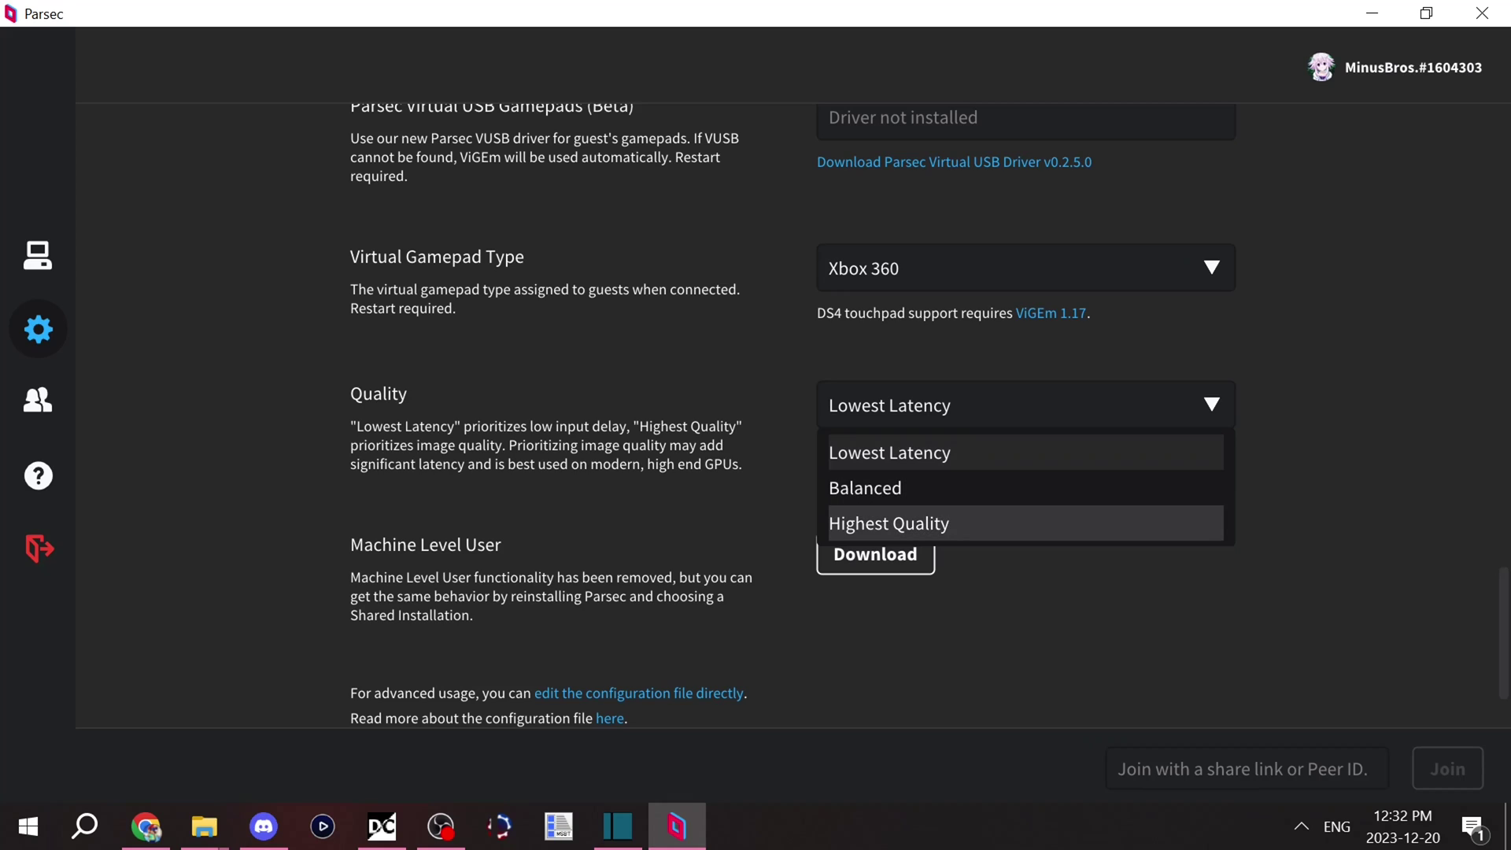
{"action": "key", "text": "Return"}
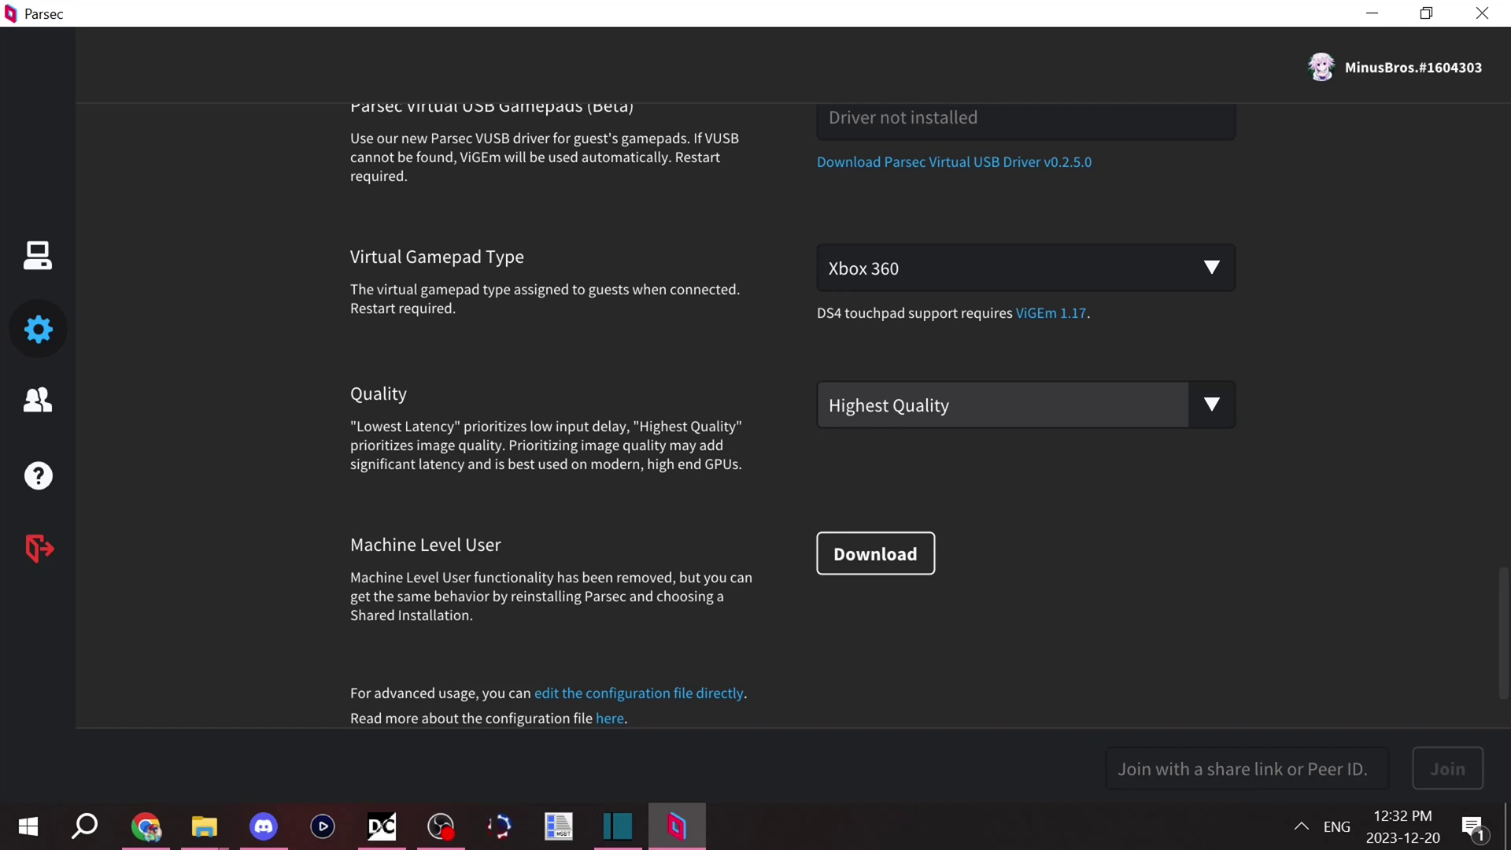
{"action": "left_click", "coordinate": [1004, 405]}
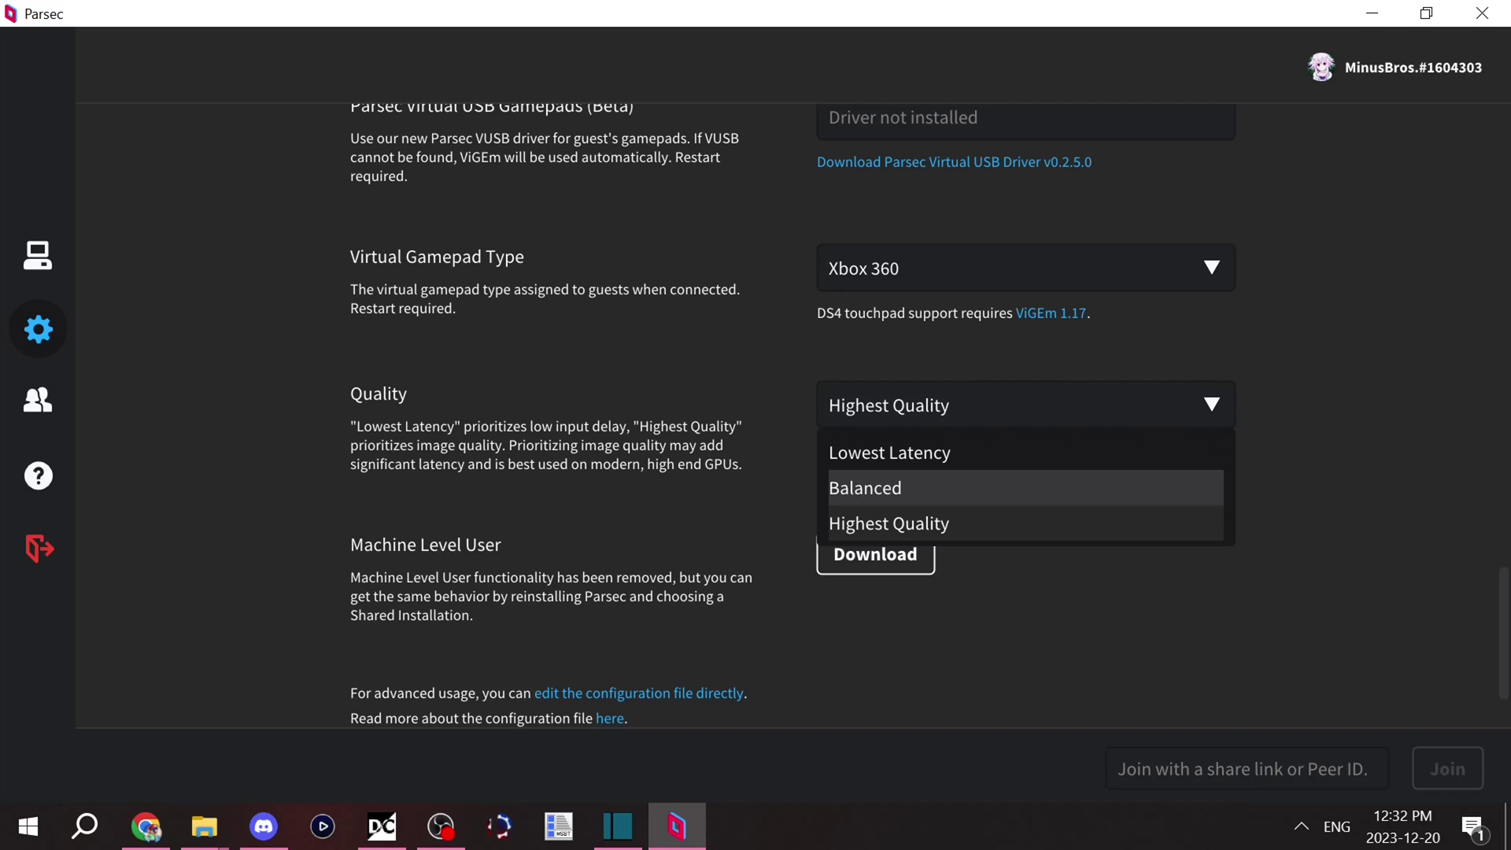
{"action": "key", "text": "Return"}
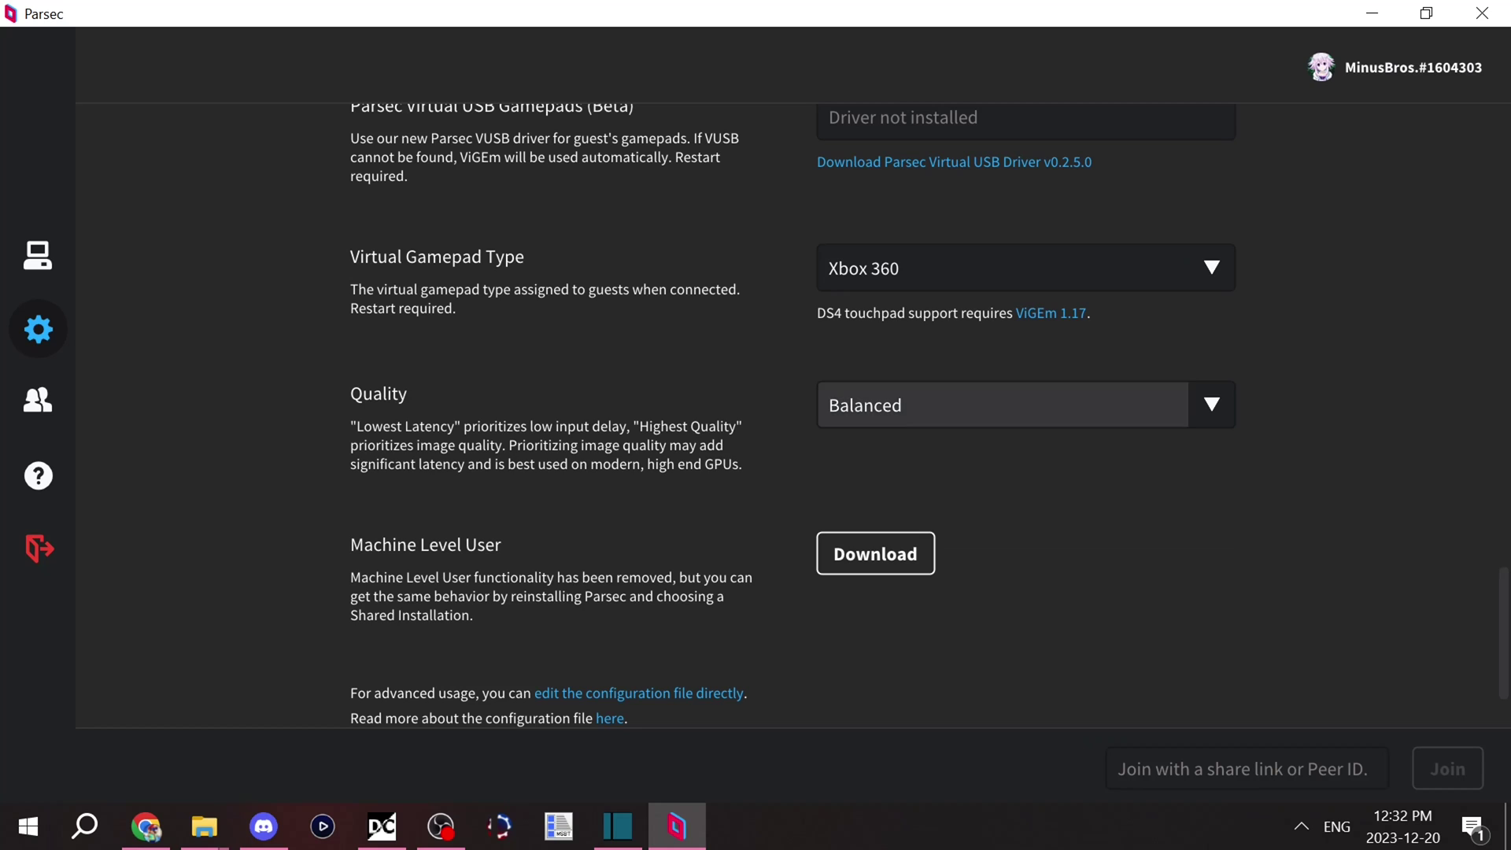
{"action": "key", "text": "Return"}
{"action": "key", "text": "Up"}
{"action": "key", "text": "Return"}
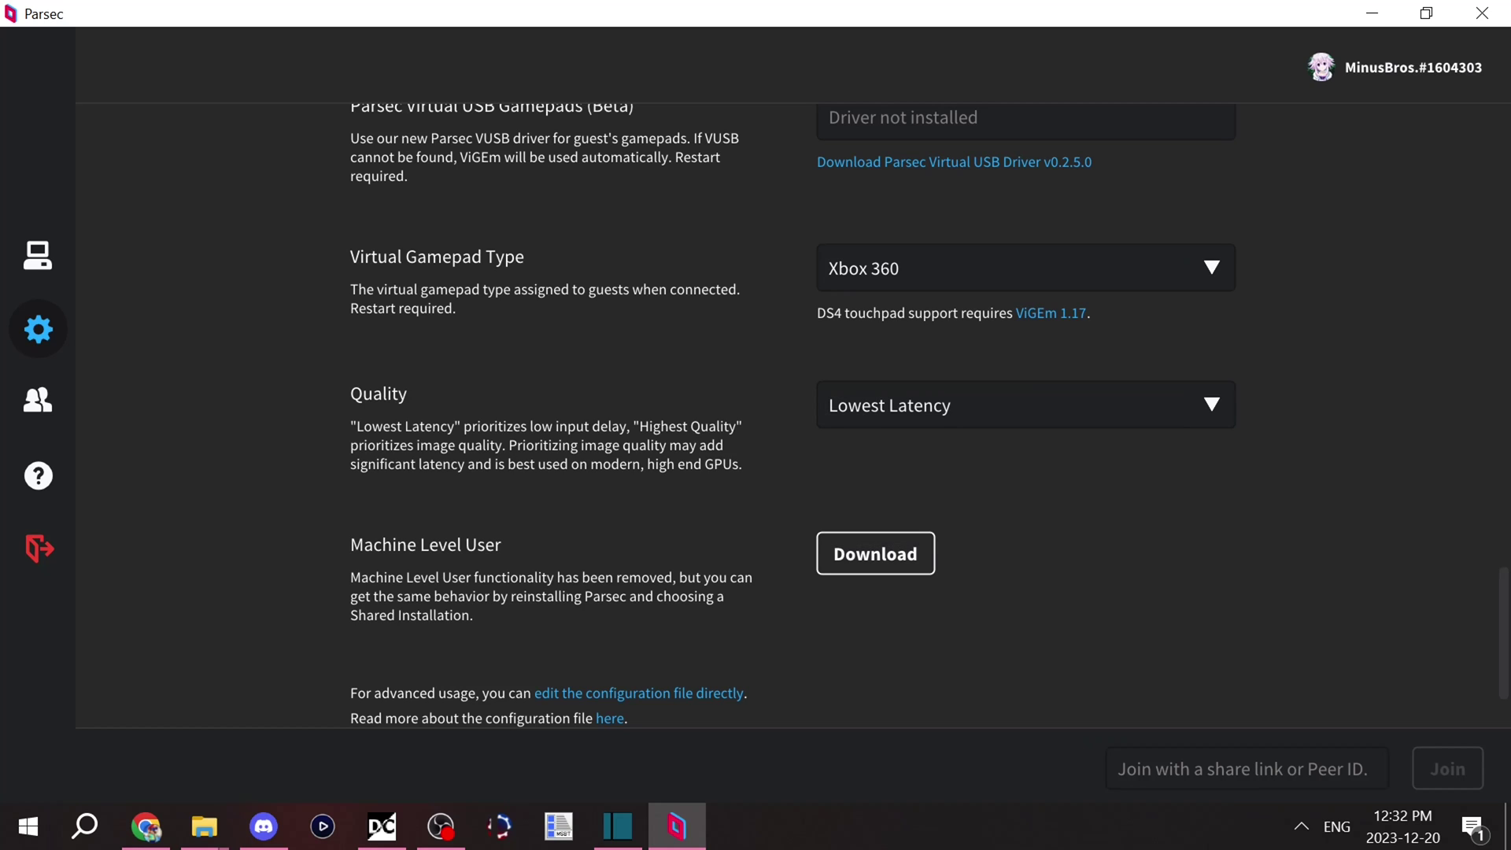
Set Approved Apps to On to limit which apps connected guests can see and use.
{"action": "scroll", "coordinate": [794, 416], "scroll_direction": "down", "scroll_amount": 2}
{"action": "scroll", "coordinate": [787, 413], "scroll_direction": "up", "scroll_amount": 4}
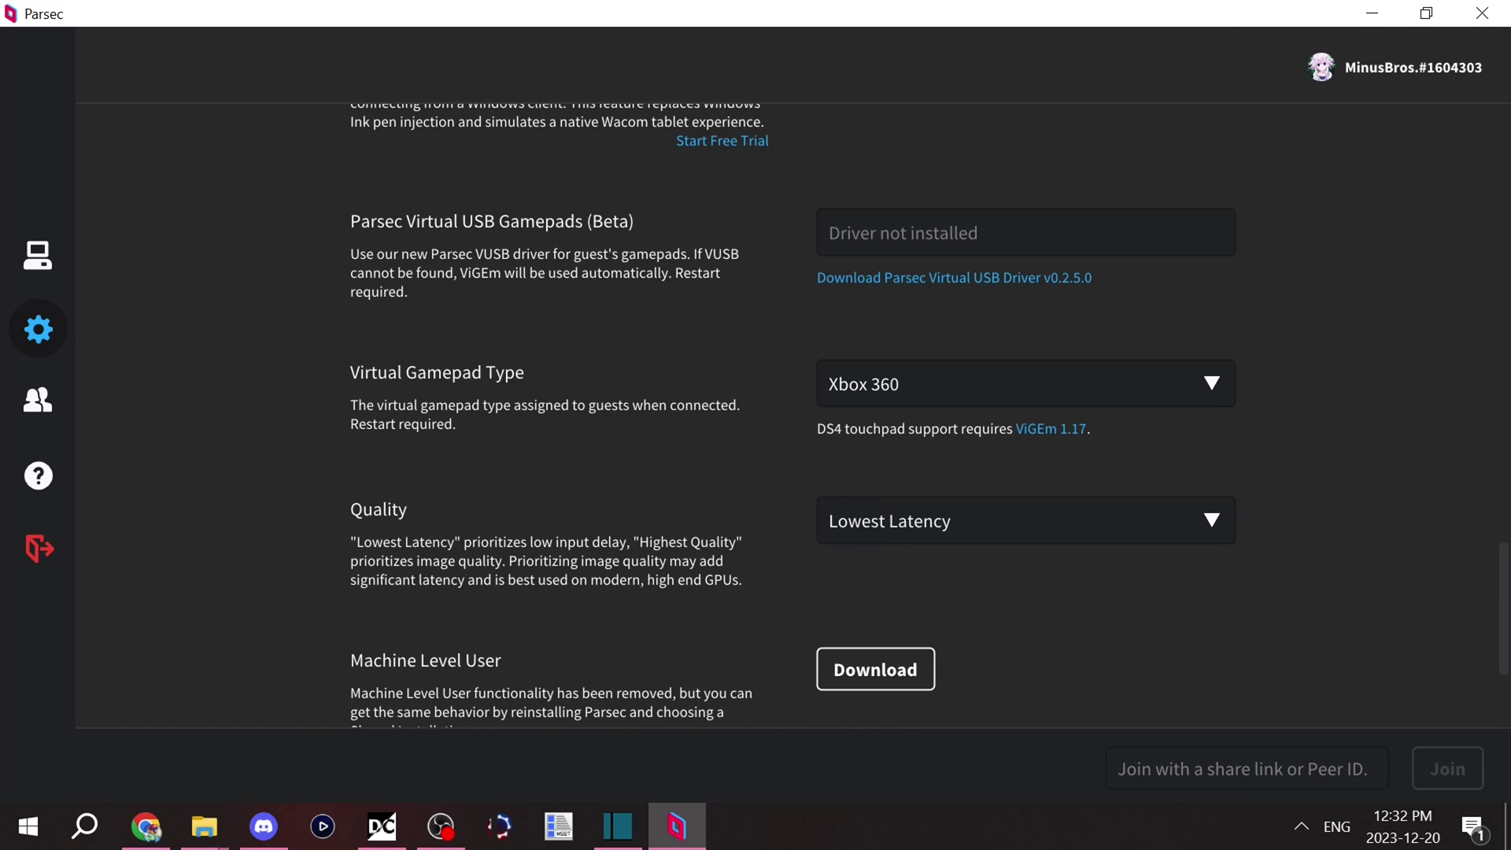
{"action": "scroll", "coordinate": [794, 416], "scroll_direction": "up", "scroll_amount": 20}
{"action": "left_click", "coordinate": [360, 272]}
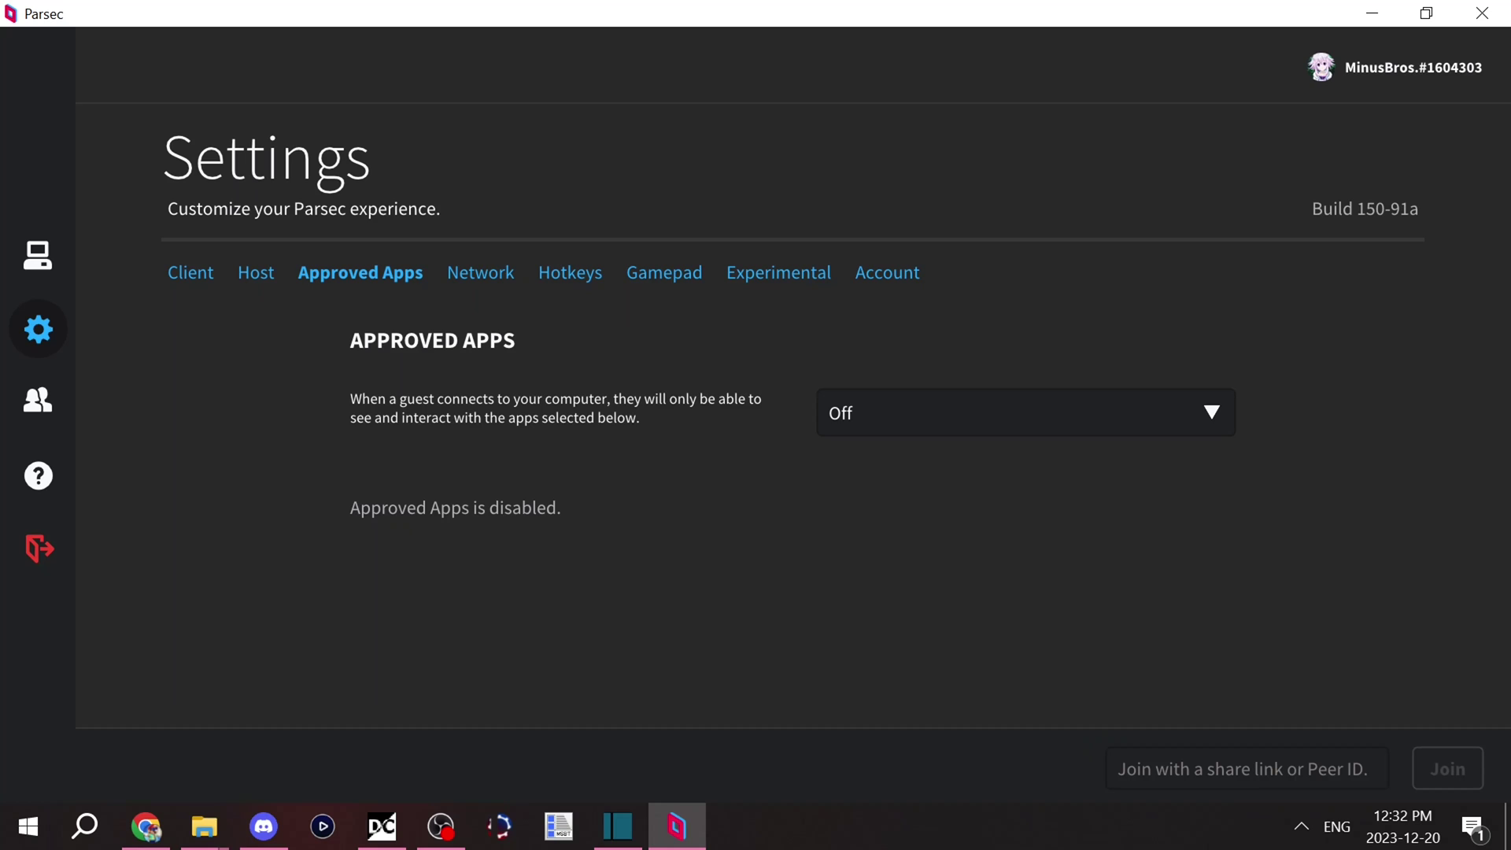
{"action": "left_click", "coordinate": [1025, 412]}
{"action": "left_click", "coordinate": [1025, 461]}
{"action": "key", "text": "Up"}
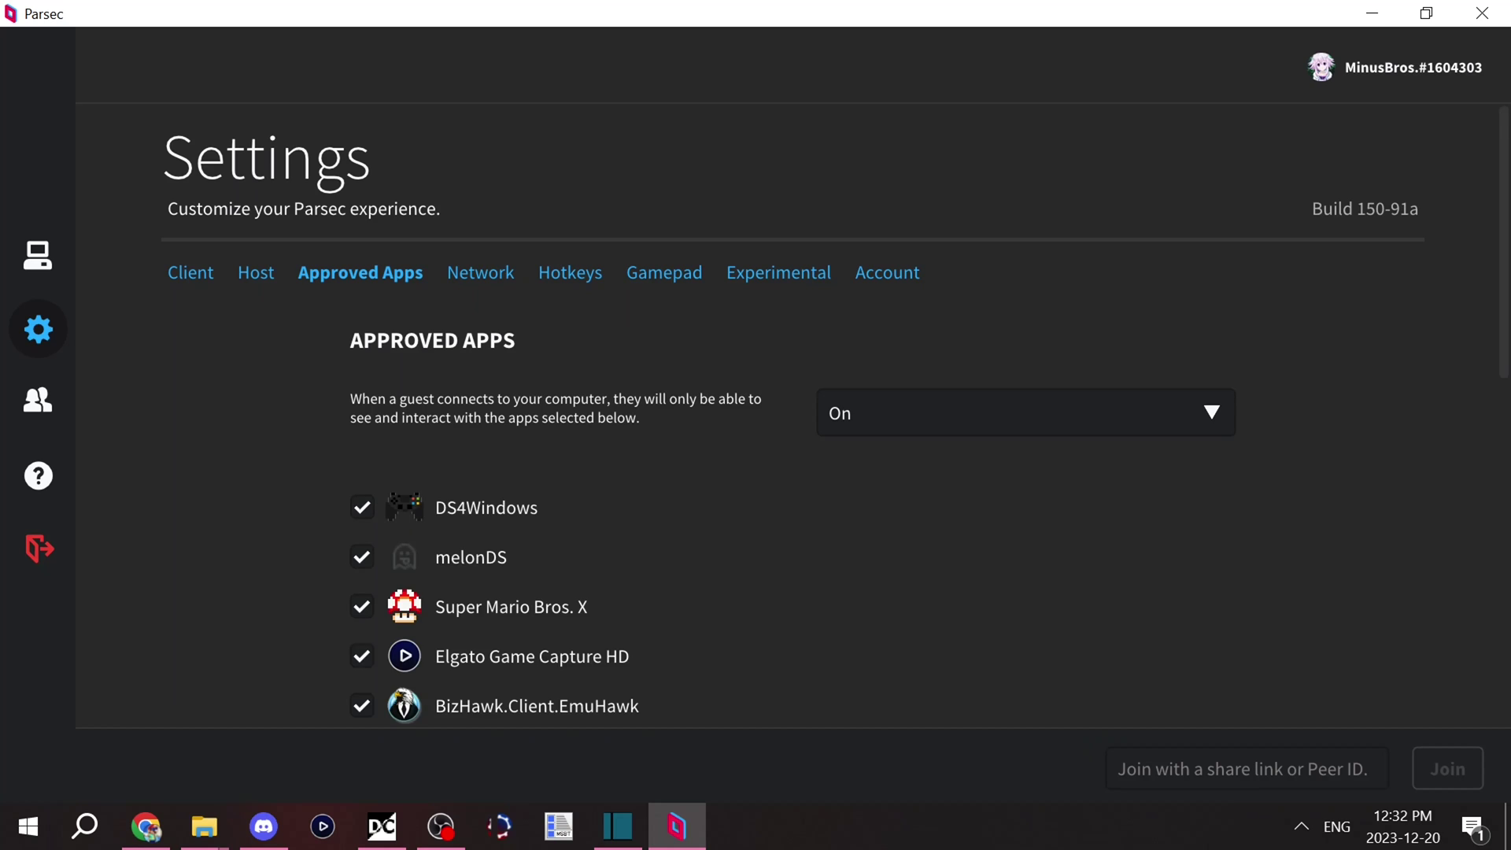
Review the list of apps available to guests and set Approved Apps back to Off.
{"action": "scroll", "coordinate": [793, 416], "scroll_direction": "down", "scroll_amount": 2}
{"action": "scroll", "coordinate": [787, 417], "scroll_direction": "down", "scroll_amount": 2}
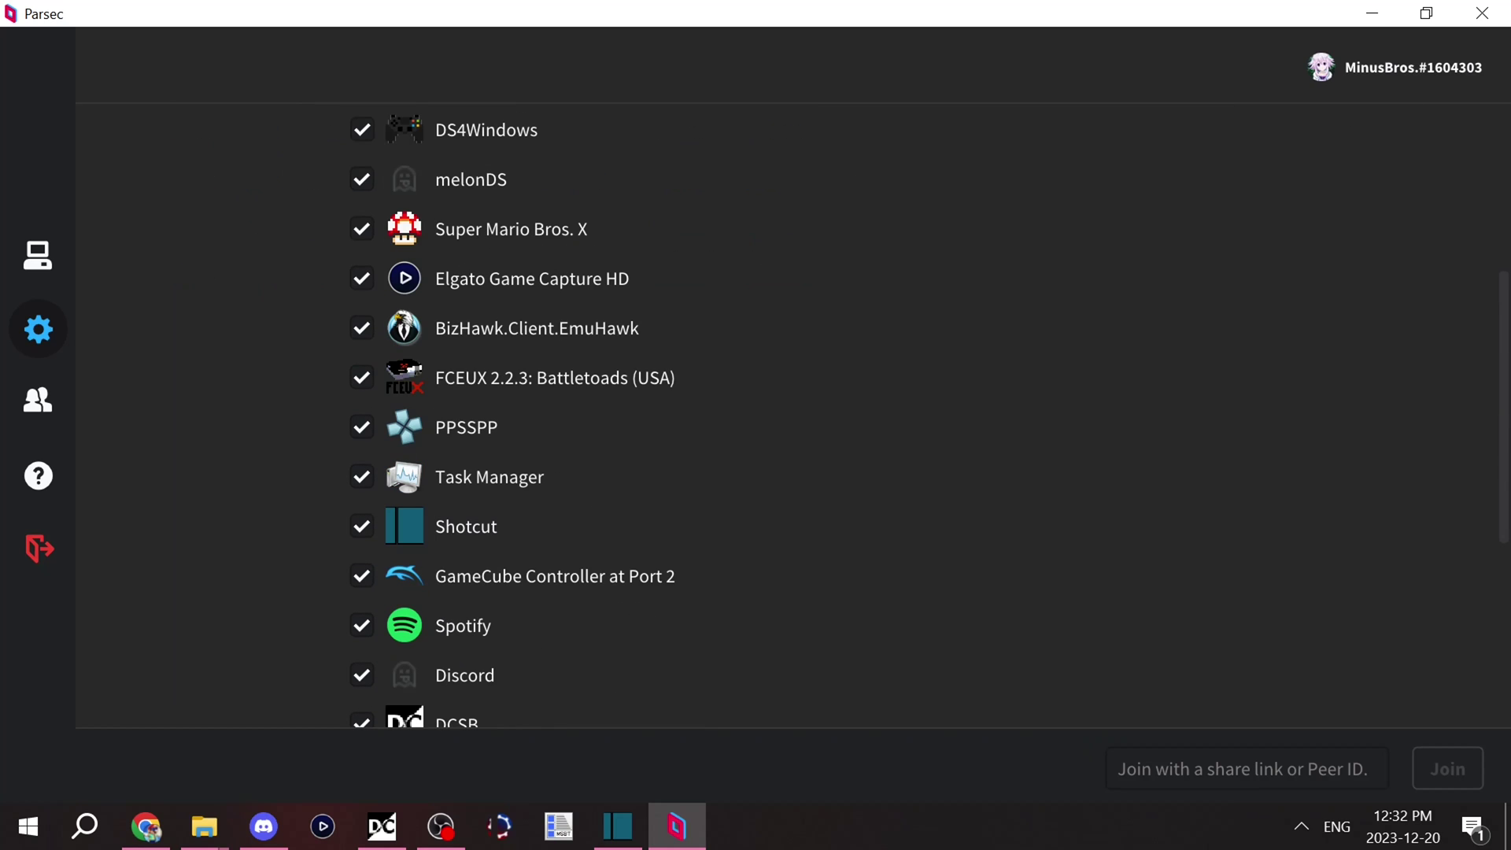
{"action": "scroll", "coordinate": [787, 417], "scroll_direction": "down", "scroll_amount": 2}
{"action": "scroll", "coordinate": [787, 417], "scroll_direction": "up", "scroll_amount": 2}
{"action": "scroll", "coordinate": [362, 417], "scroll_direction": "up", "scroll_amount": 2}
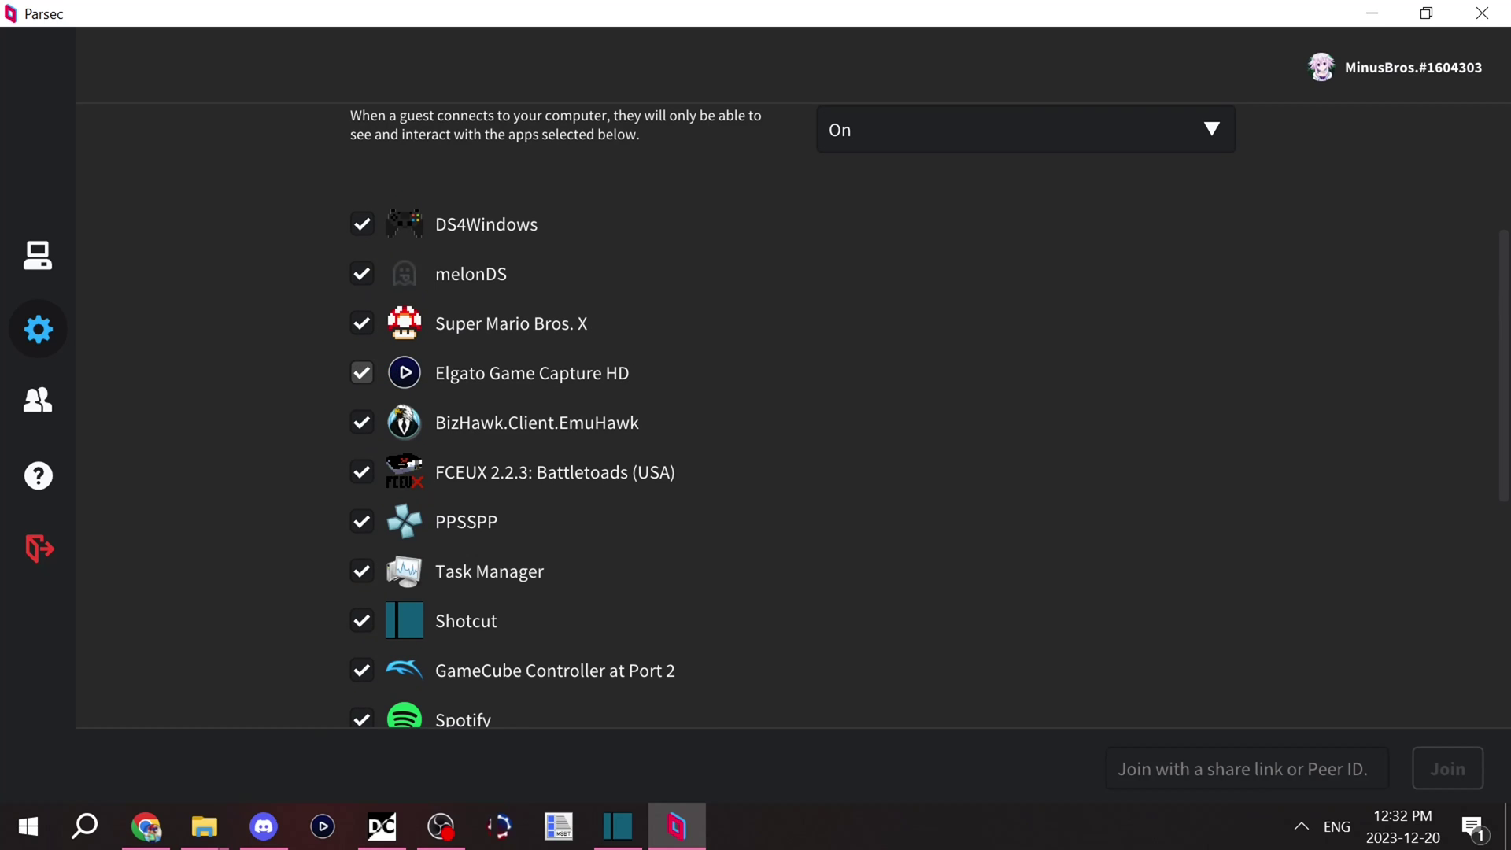
{"action": "scroll", "coordinate": [362, 393], "scroll_direction": "down", "scroll_amount": 3}
{"action": "scroll", "coordinate": [787, 417], "scroll_direction": "down", "scroll_amount": 3}
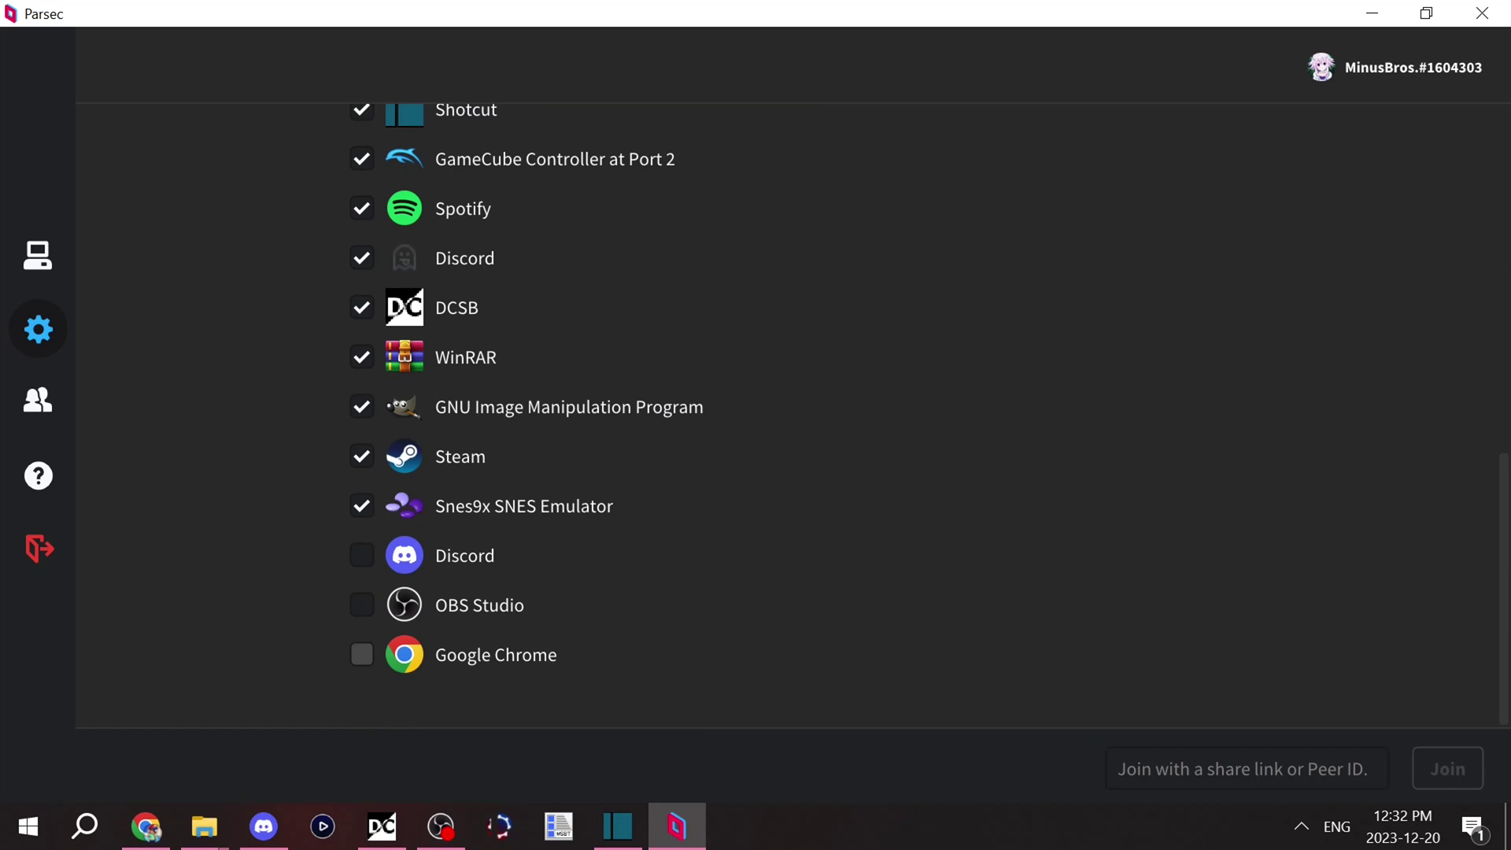
{"action": "scroll", "coordinate": [362, 629], "scroll_direction": "up", "scroll_amount": 9}
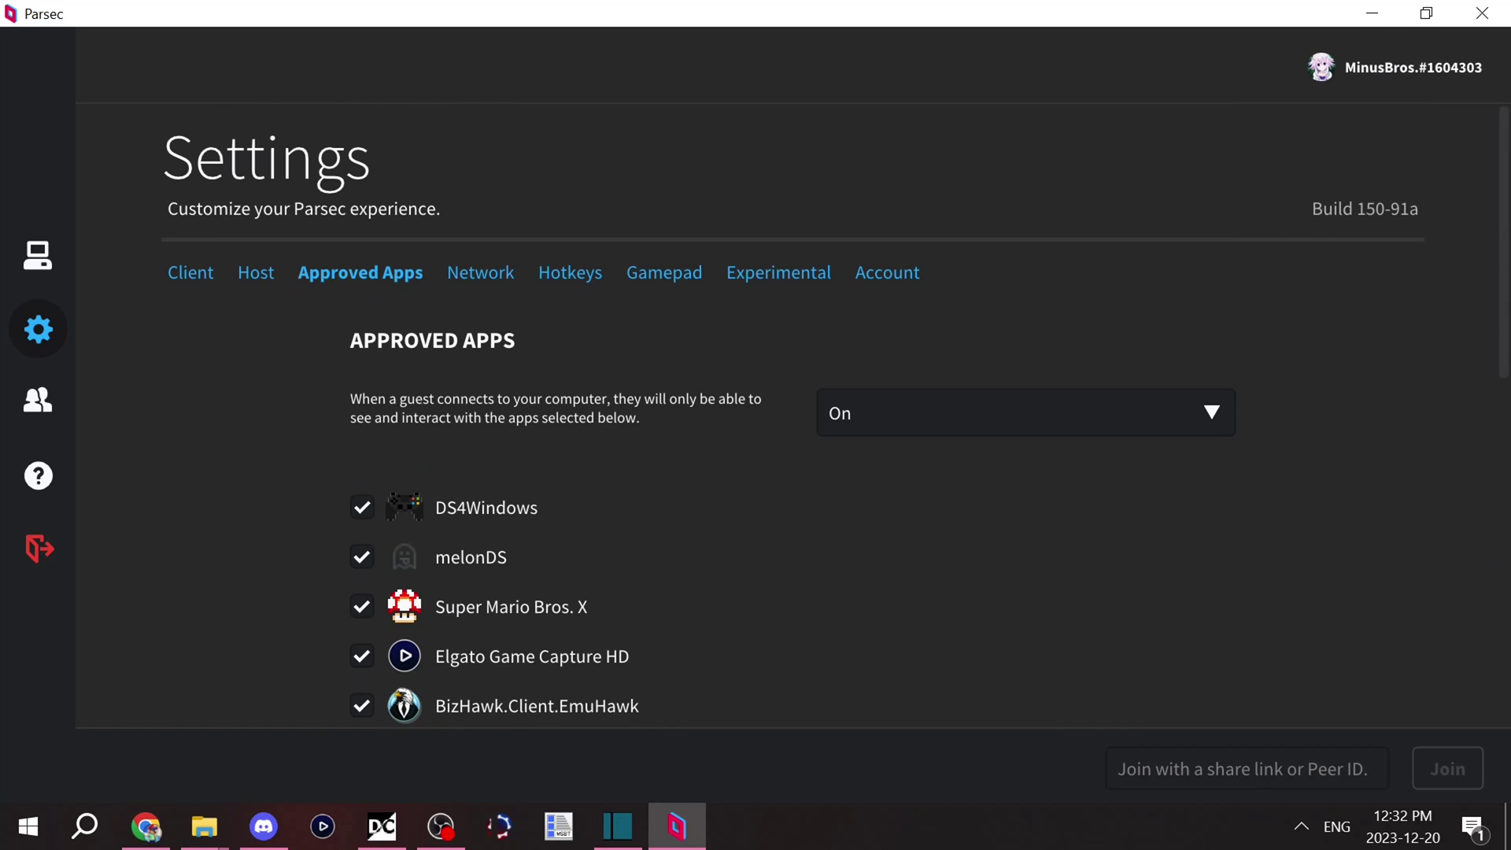
{"action": "left_click", "coordinate": [1024, 412]}
{"action": "left_click", "coordinate": [865, 495]}
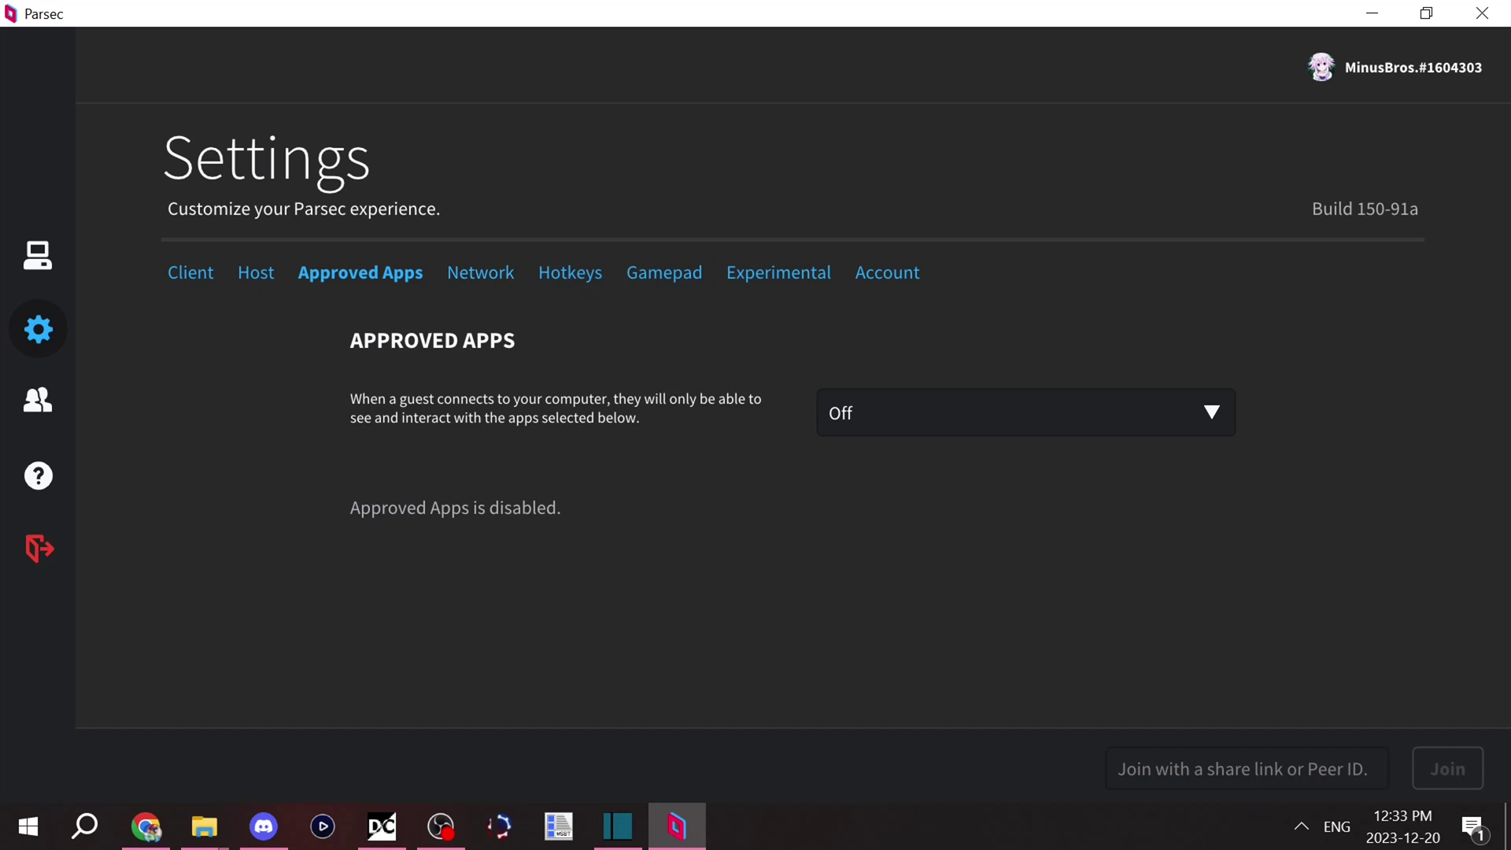
Review the configured hotkeys, from Disconnect, Menu and Chat through Accept All and Kick All.
{"action": "left_click", "coordinate": [569, 273]}
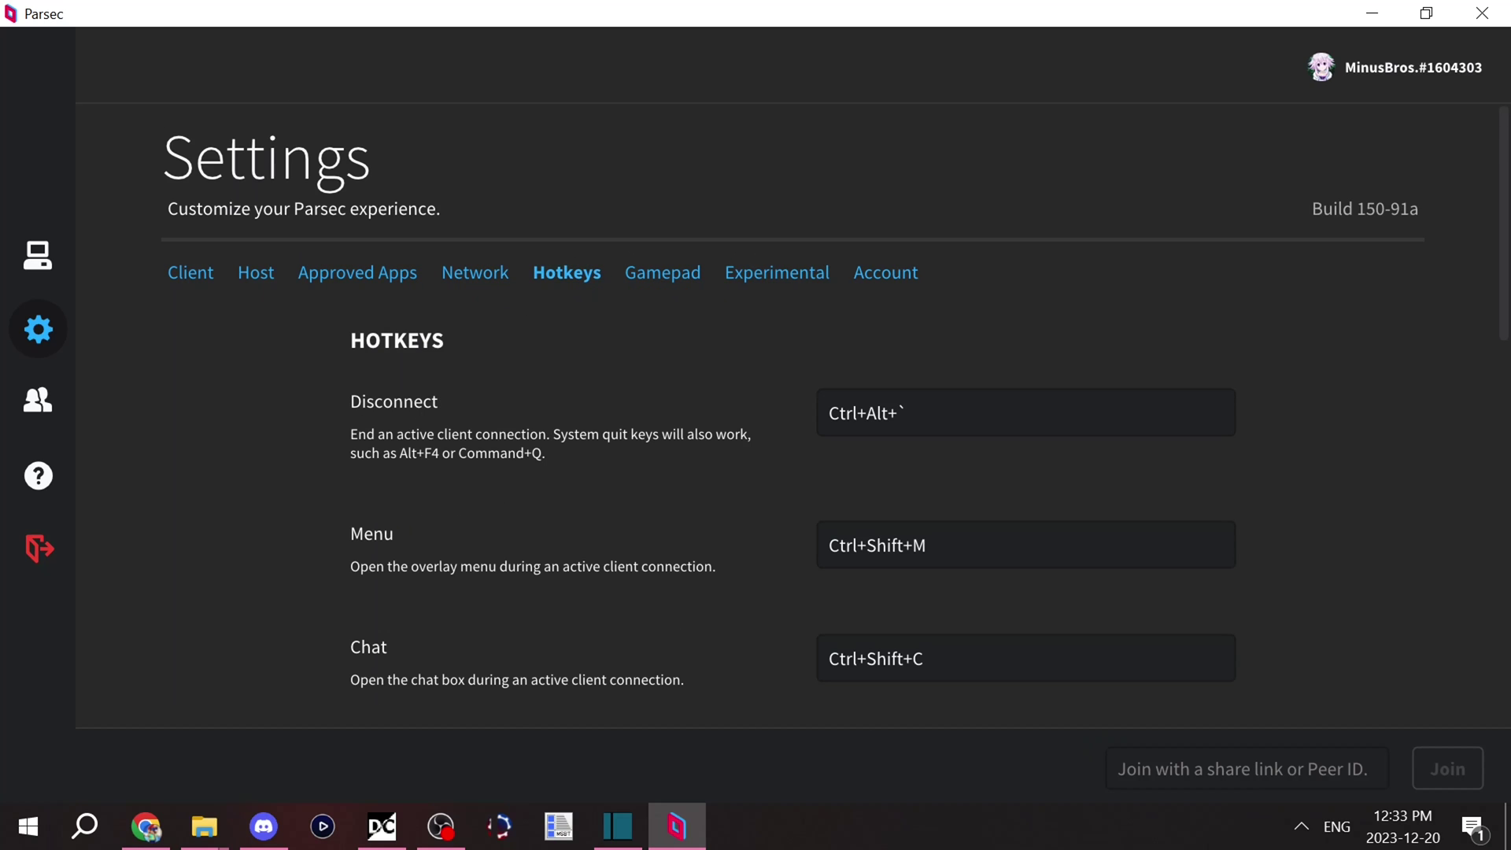
{"action": "scroll", "coordinate": [794, 416], "scroll_direction": "down", "scroll_amount": 14}
{"action": "scroll", "coordinate": [787, 416], "scroll_direction": "up", "scroll_amount": 8}
{"action": "scroll", "coordinate": [787, 416], "scroll_direction": "down", "scroll_amount": 10}
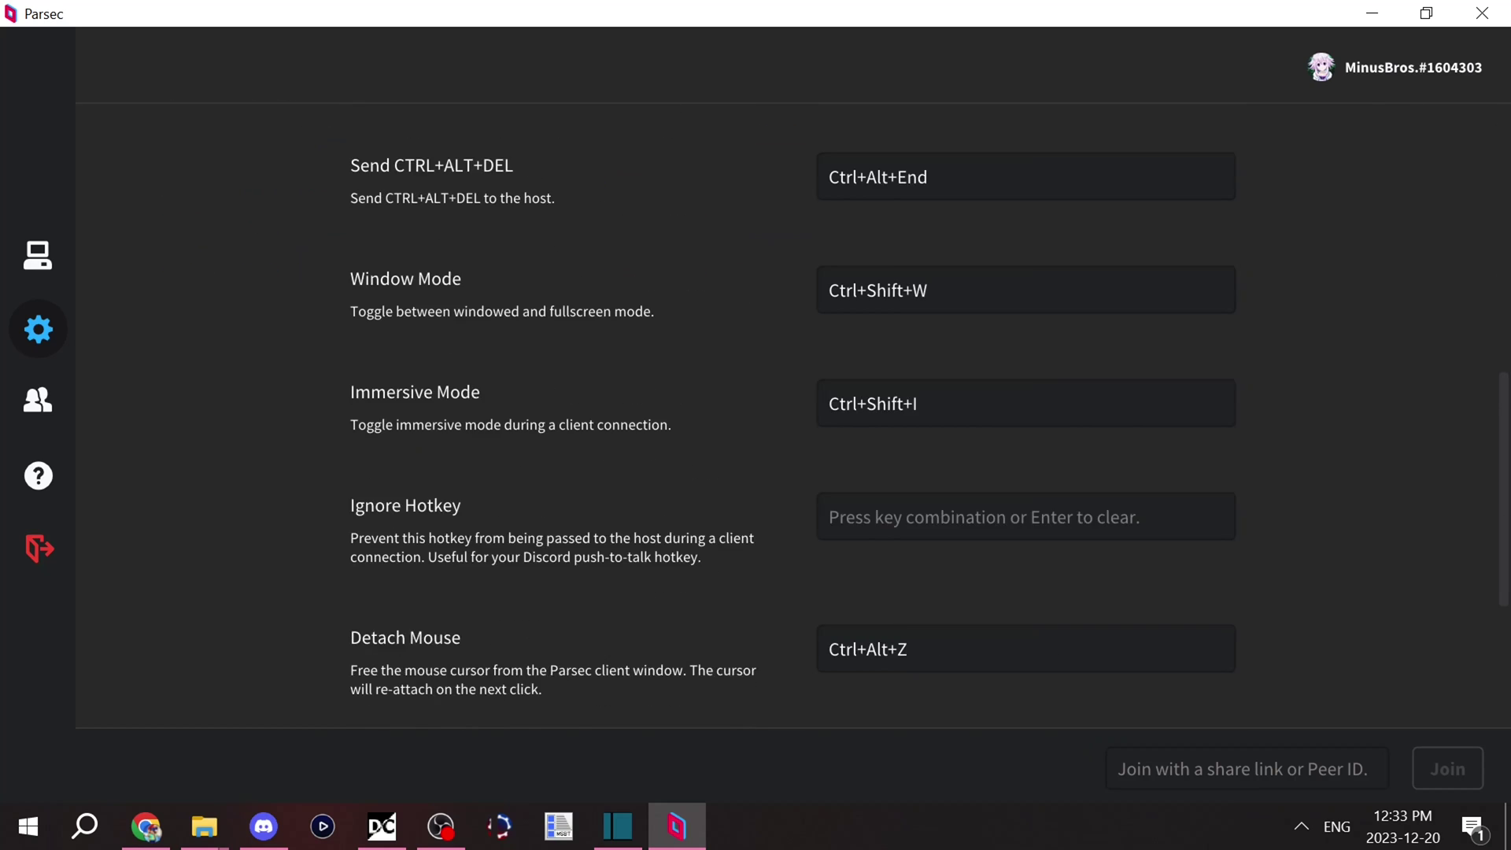
{"action": "scroll", "coordinate": [787, 416], "scroll_direction": "down", "scroll_amount": 2}
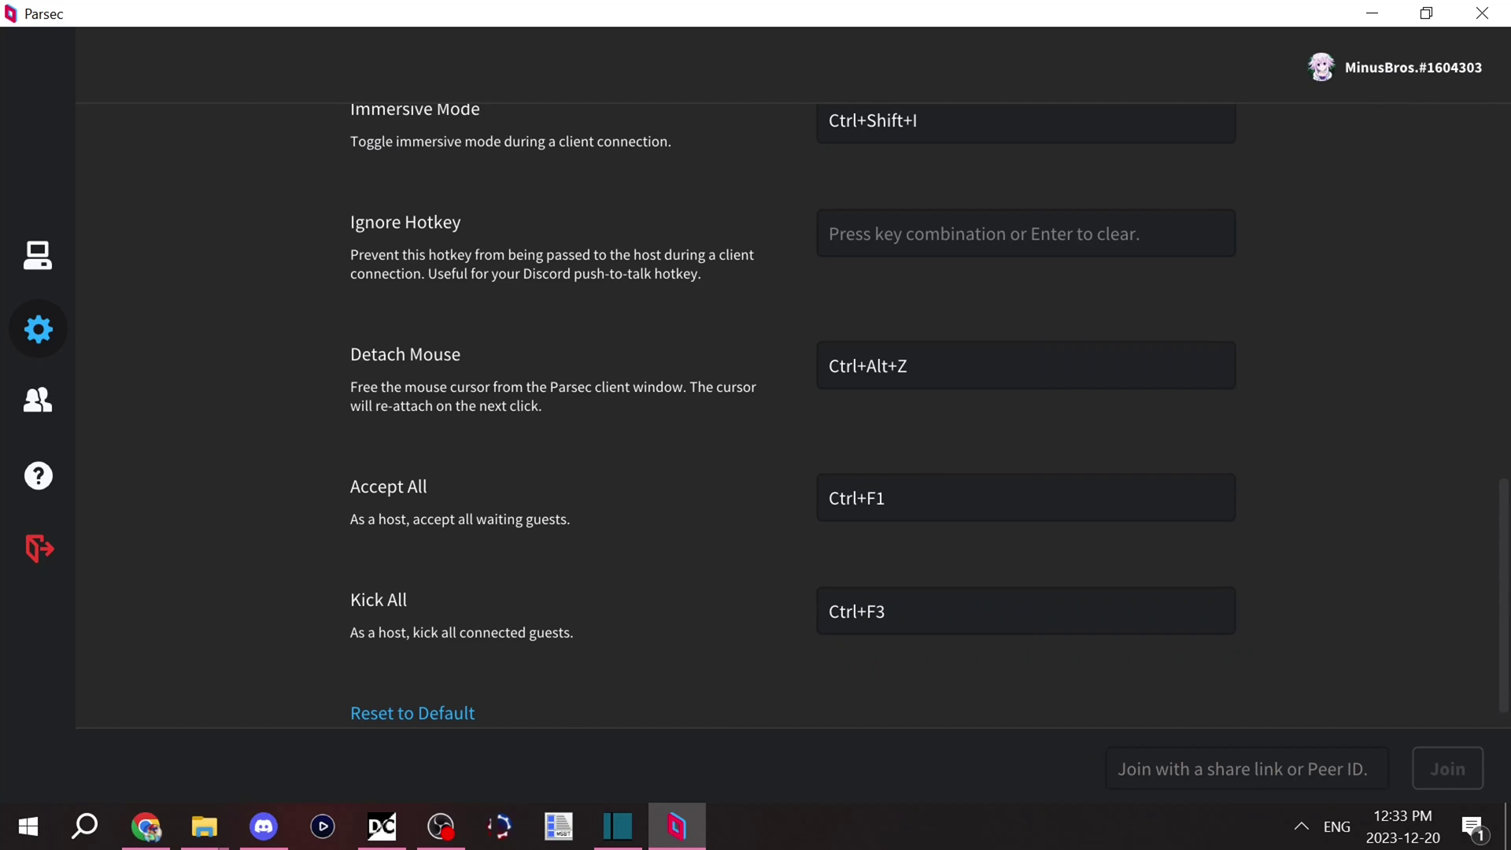
{"action": "scroll", "coordinate": [787, 416], "scroll_direction": "down", "scroll_amount": 1}
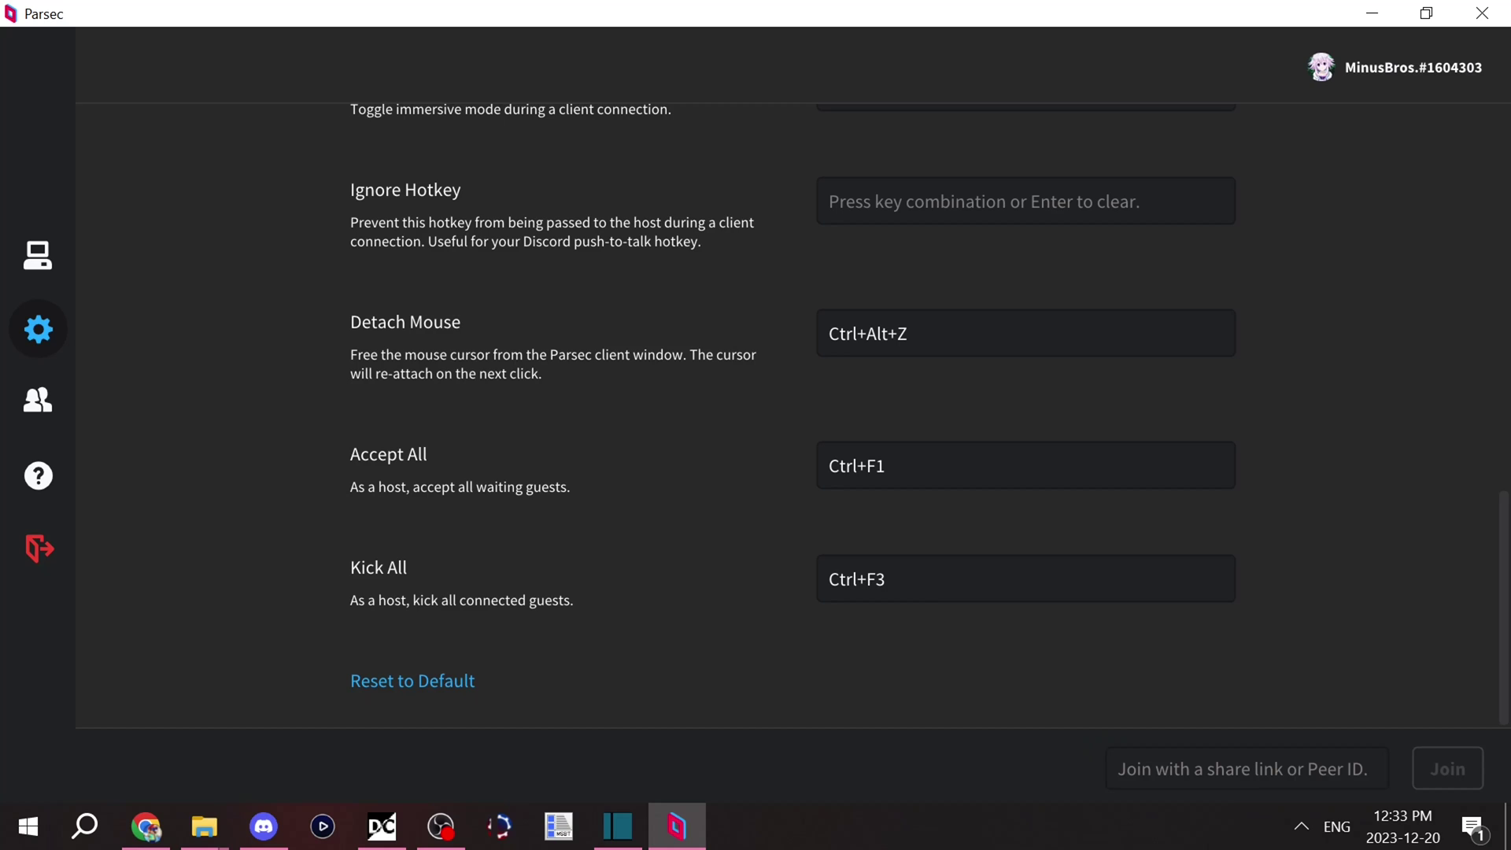
{"action": "scroll", "coordinate": [787, 415], "scroll_direction": "up", "scroll_amount": 13}
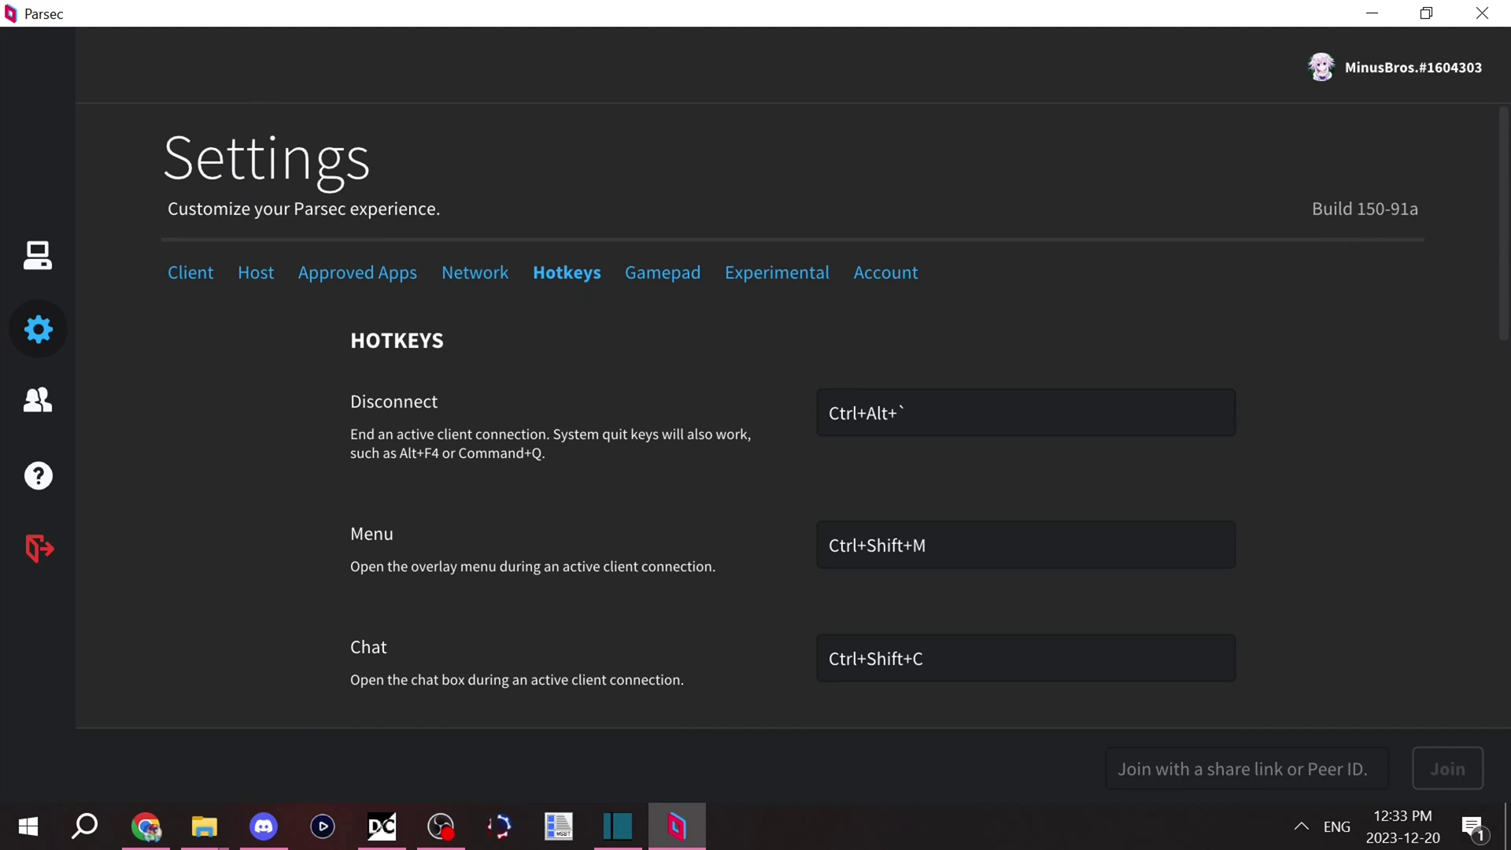
Look over the Gamepad Mapping and Experimental settings, including 10-Bit Color and Microphone Passthrough.
{"action": "left_click", "coordinate": [662, 273]}
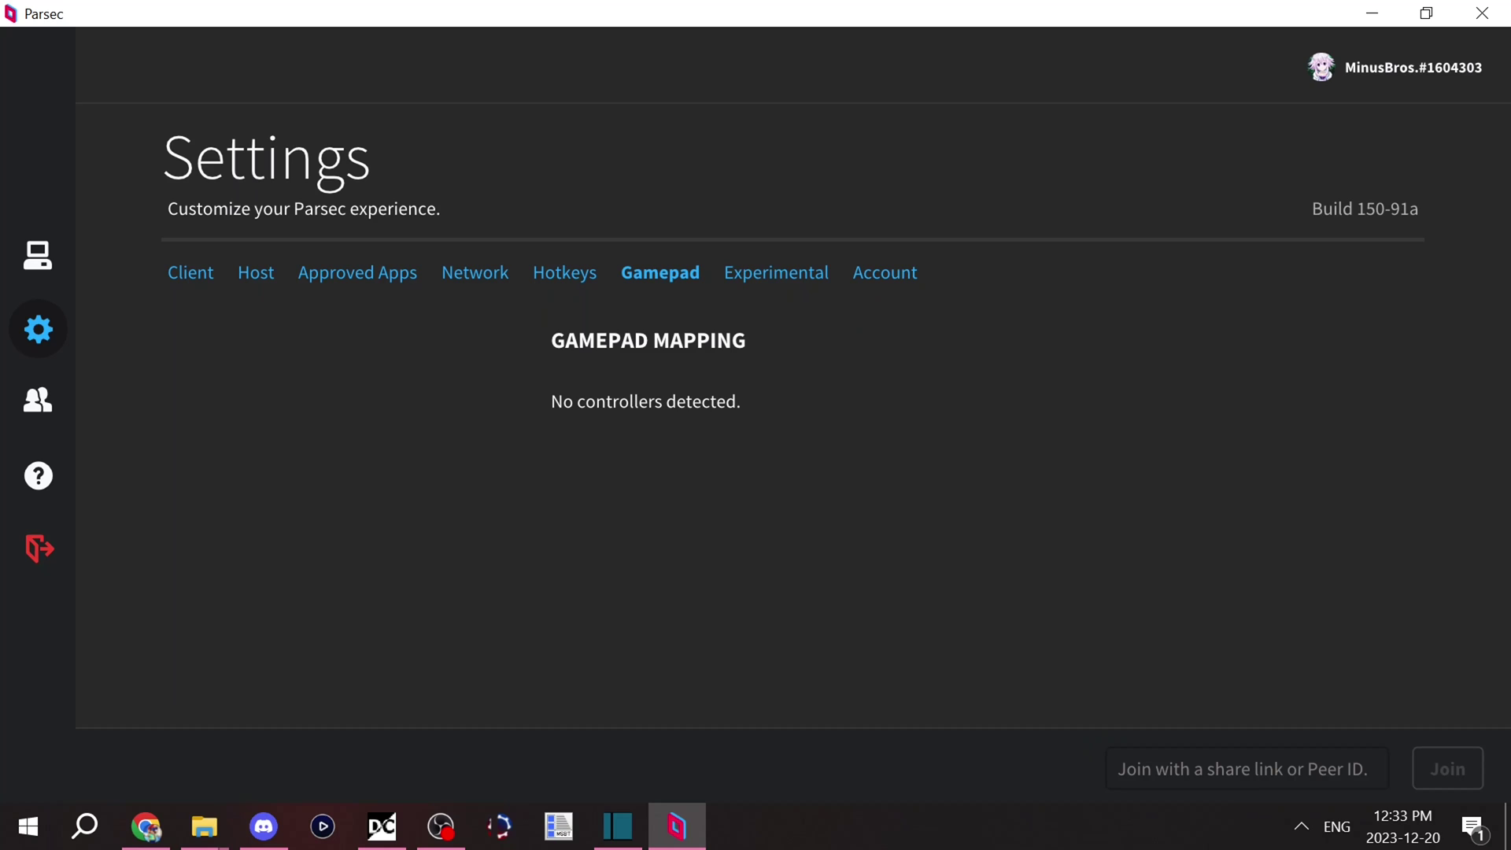
{"action": "left_click", "coordinate": [776, 272]}
{"action": "scroll", "coordinate": [787, 415], "scroll_direction": "down", "scroll_amount": 6}
{"action": "scroll", "coordinate": [787, 415], "scroll_direction": "up", "scroll_amount": 6}
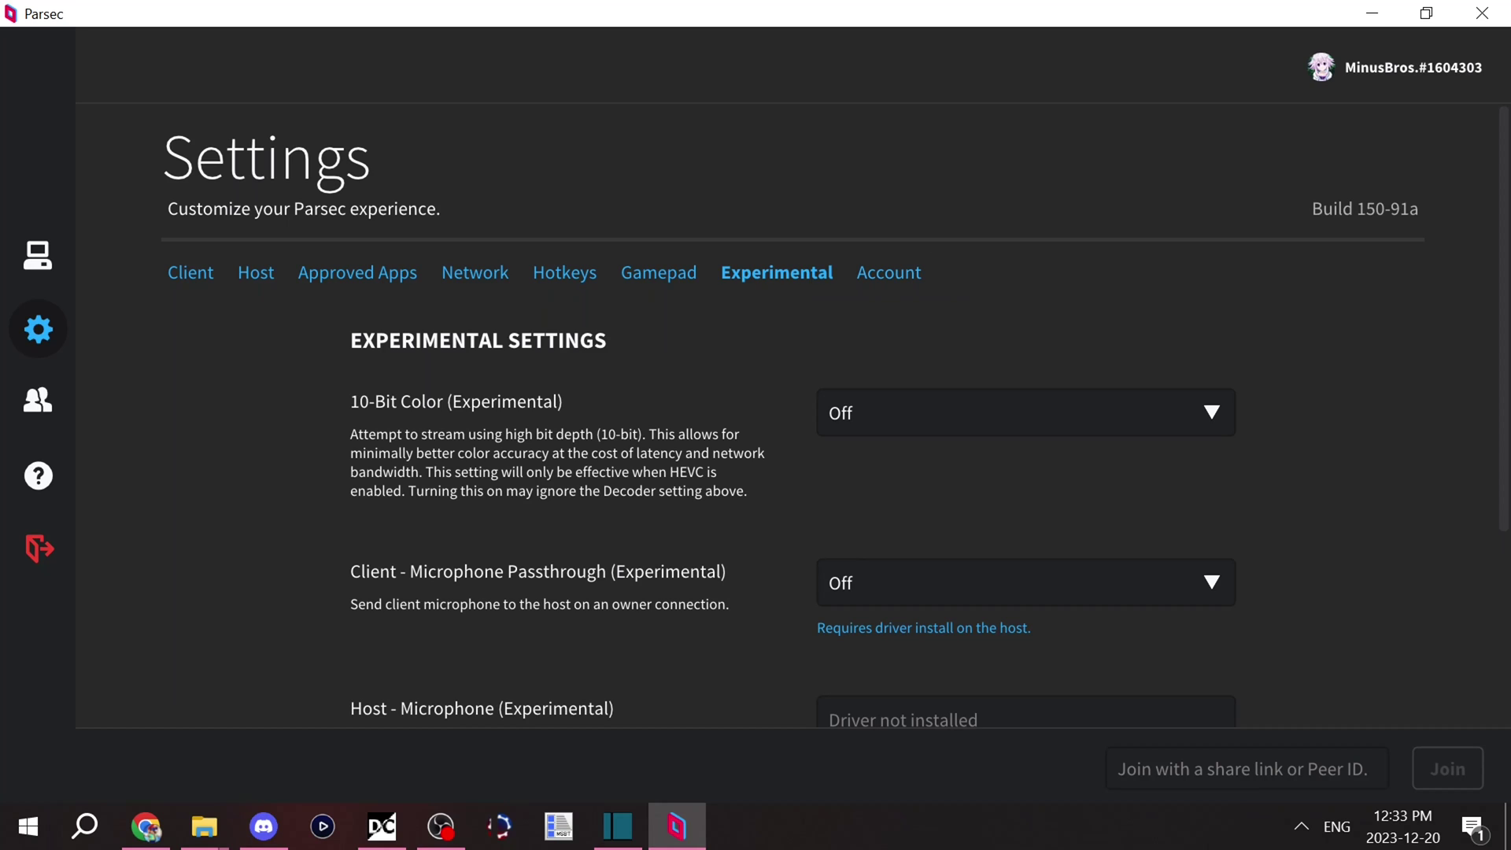
View the Computers page, and open and close the dialog for adding a friend by name or ID.
{"action": "left_click", "coordinate": [38, 255]}
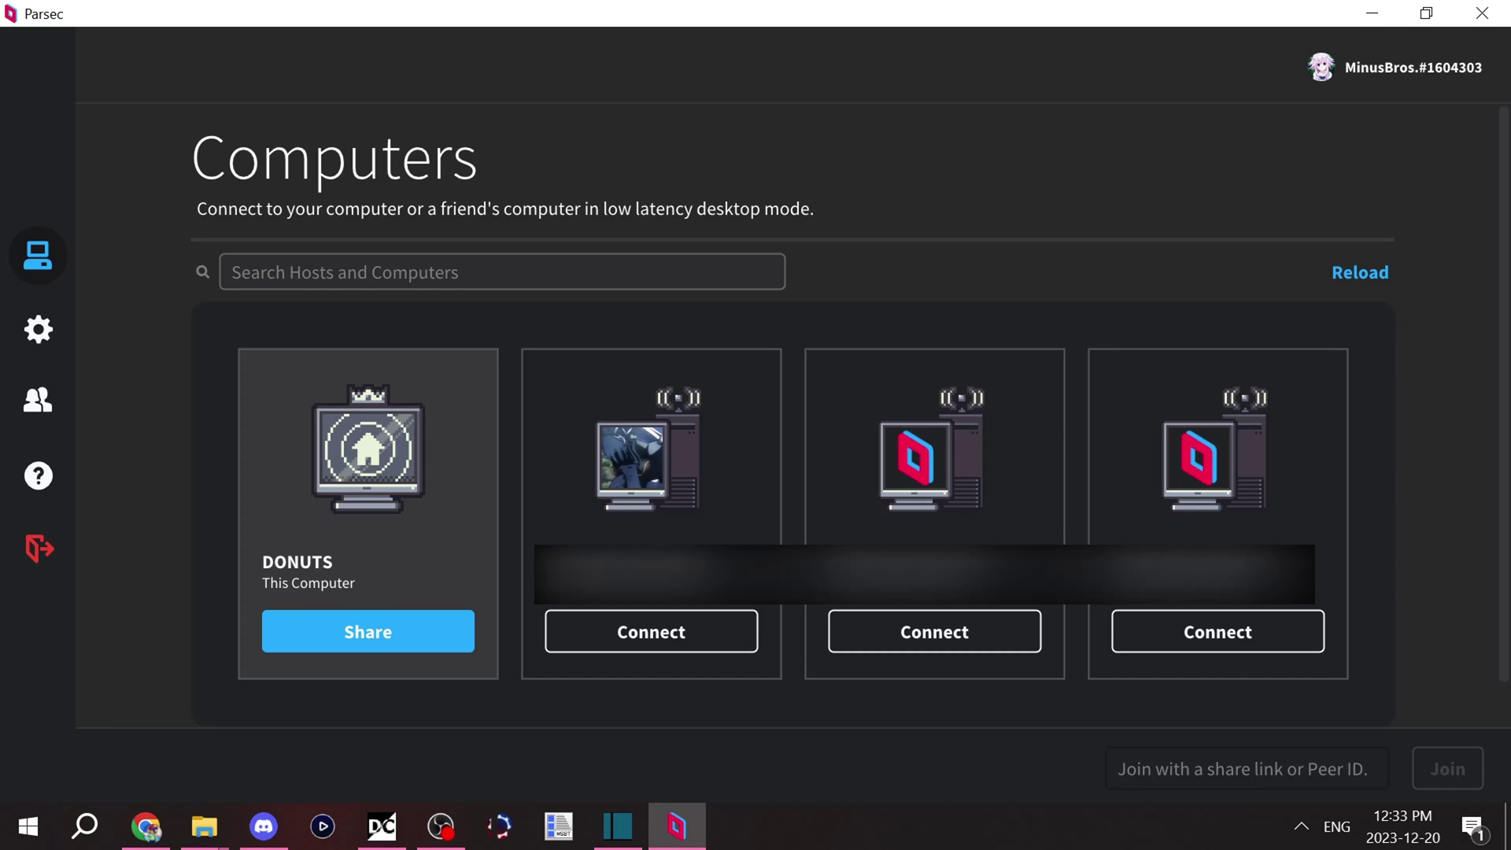
{"action": "left_click", "coordinate": [38, 399]}
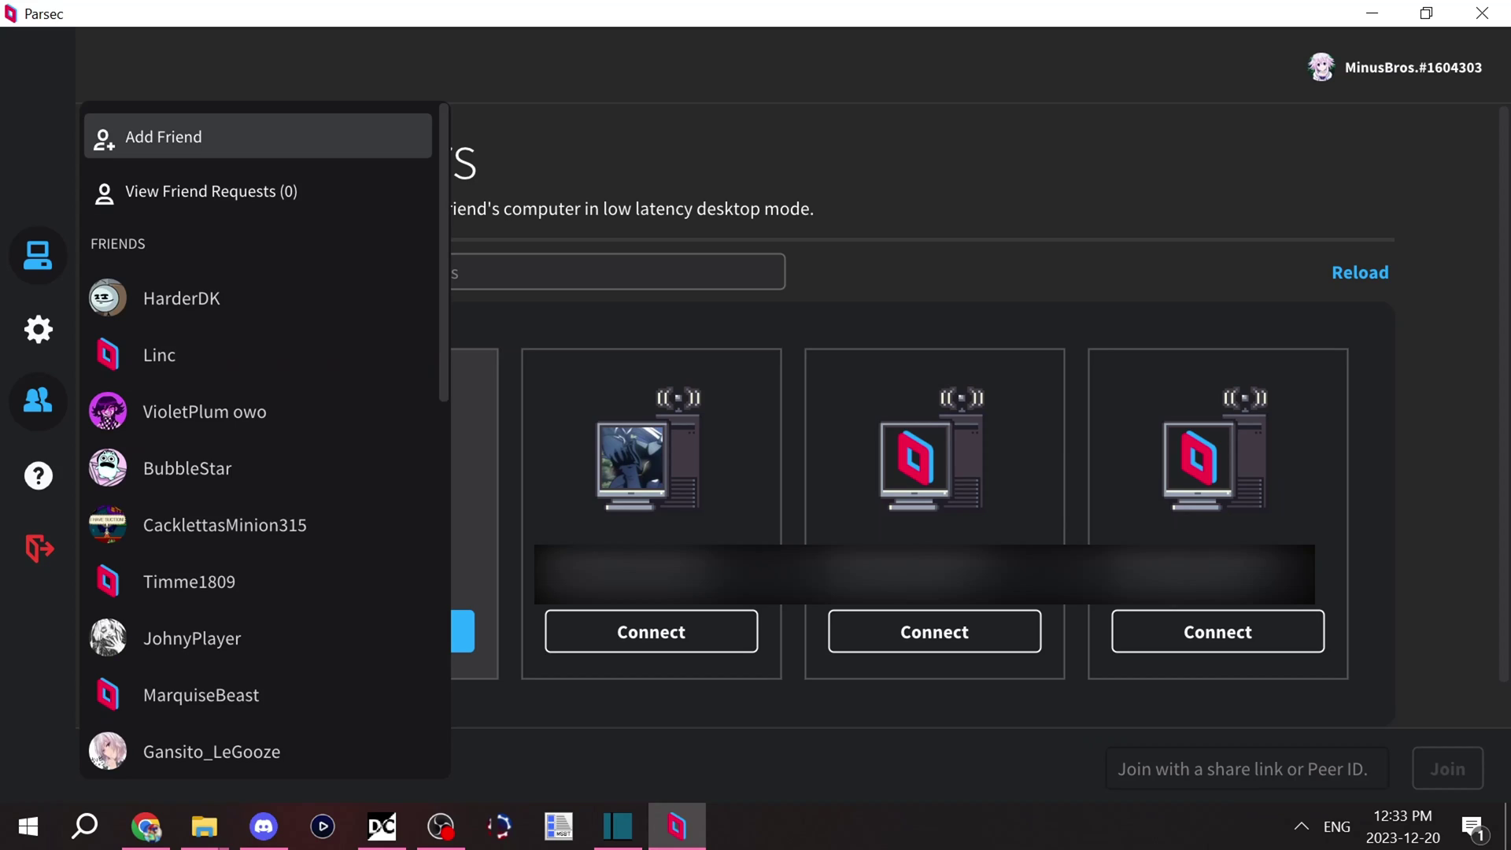
{"action": "left_click", "coordinate": [157, 135]}
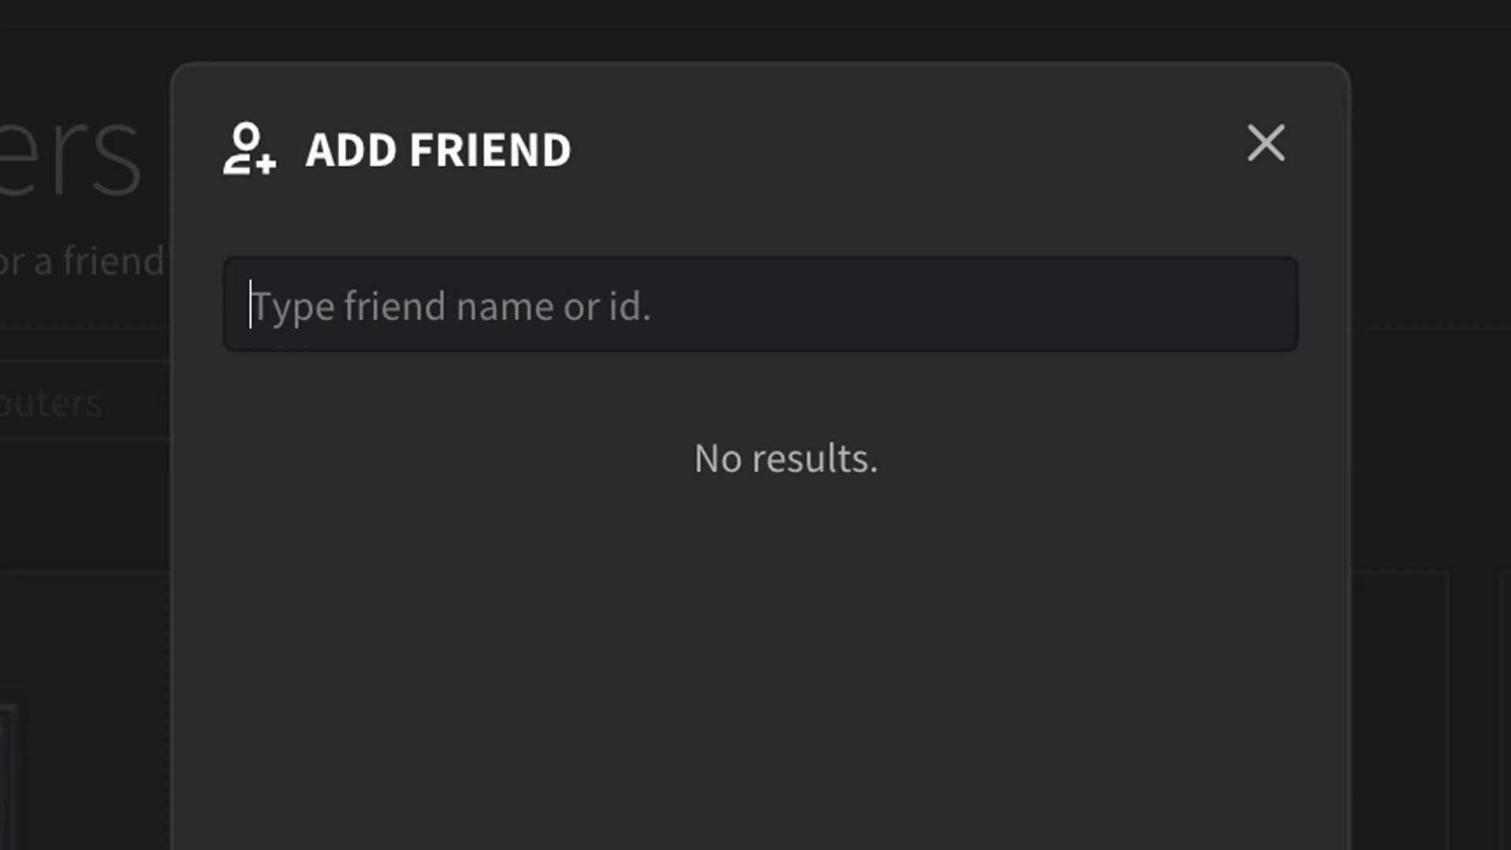
{"action": "left_click", "coordinate": [1266, 143]}
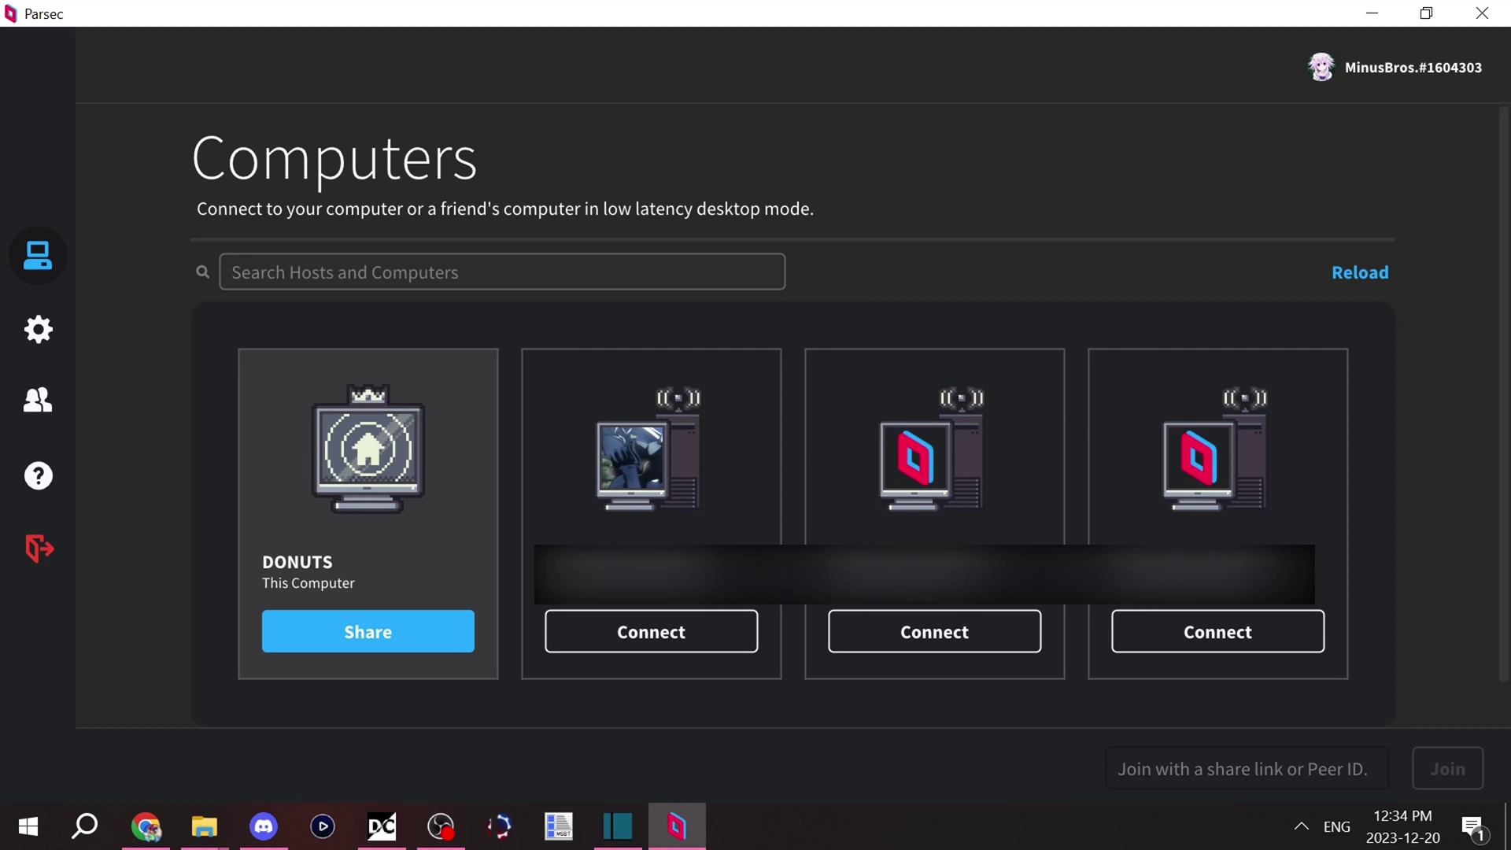
Open the control permissions of the last friend in the friends list.
{"action": "scroll", "coordinate": [850, 414], "scroll_direction": "down", "scroll_amount": 1}
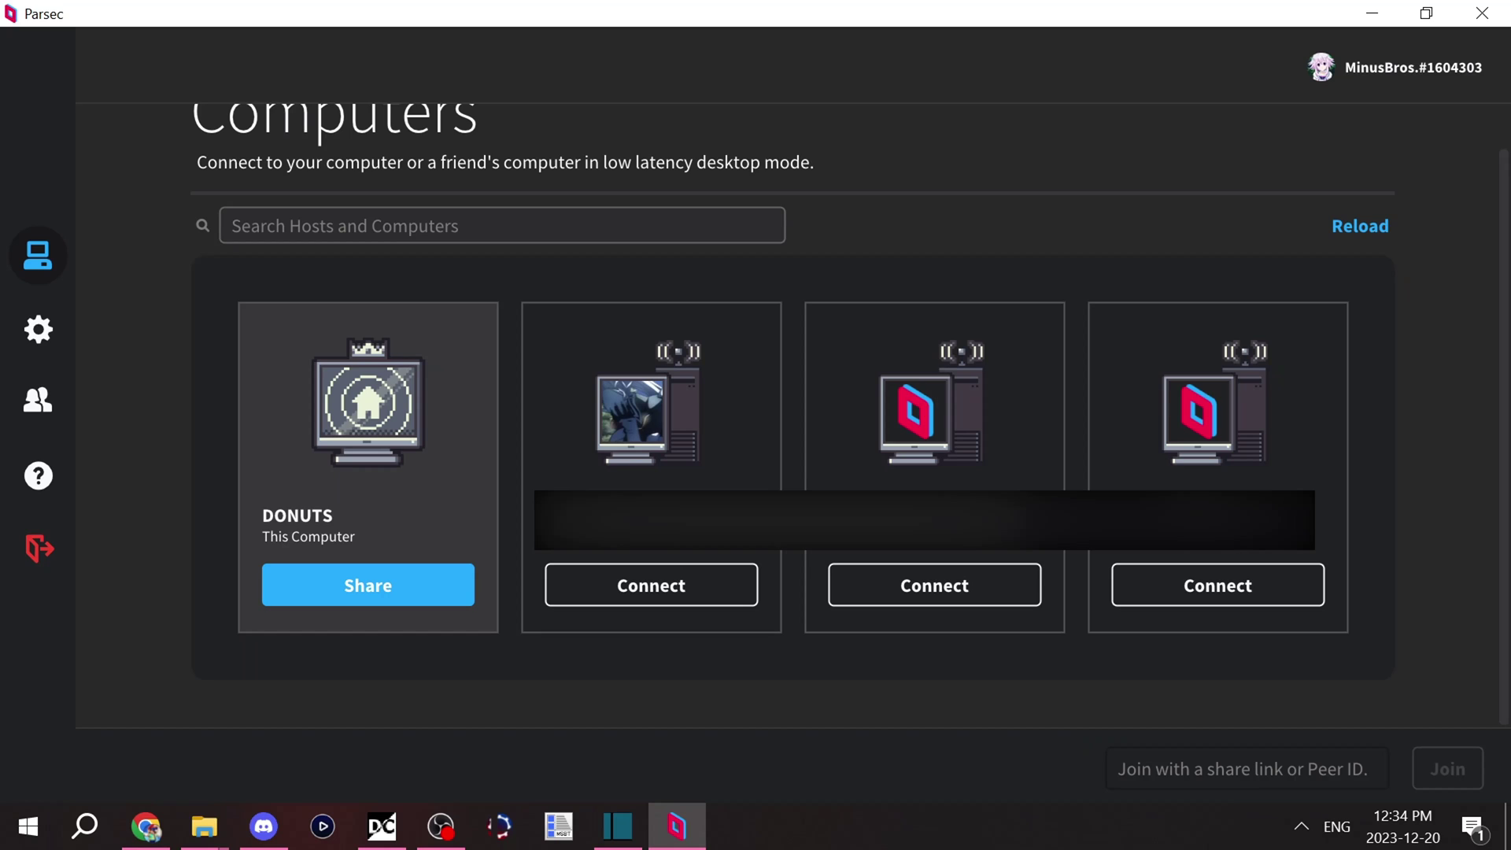
{"action": "left_click", "coordinate": [38, 400]}
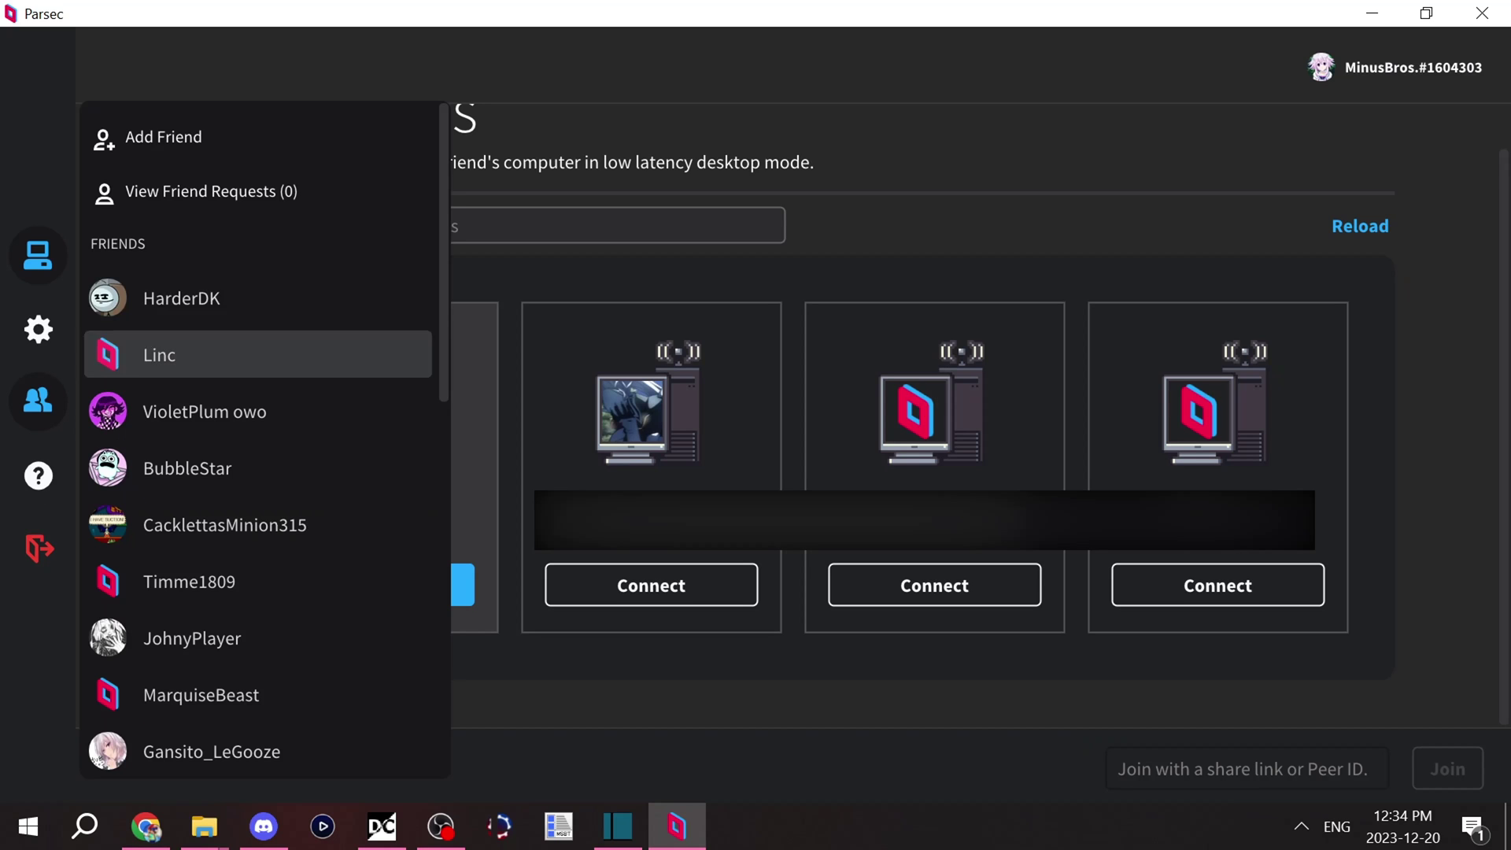
{"action": "scroll", "coordinate": [260, 709], "scroll_direction": "down", "scroll_amount": 10}
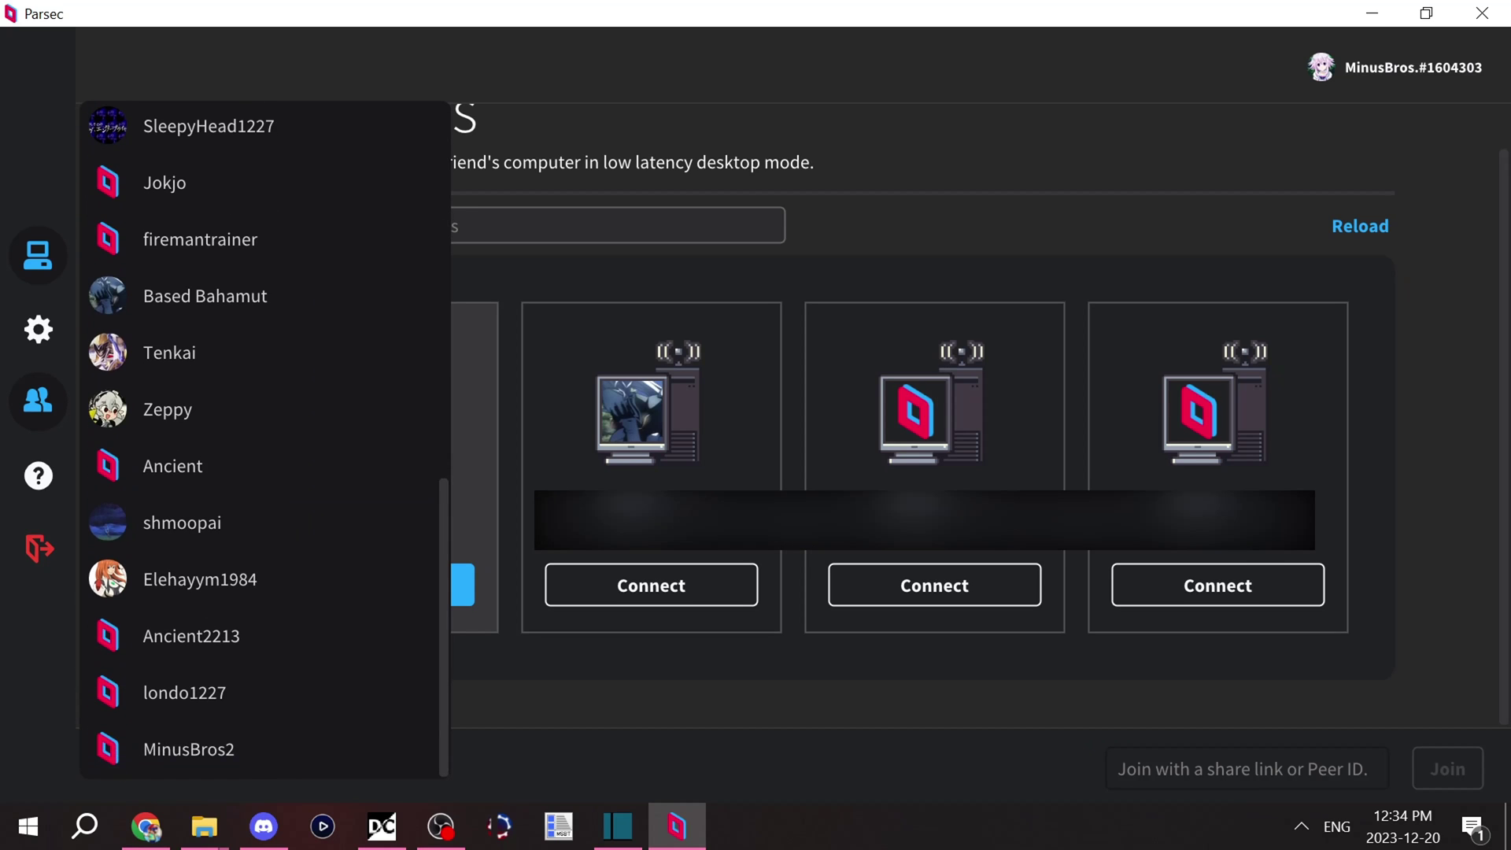
{"action": "left_click", "coordinate": [202, 747]}
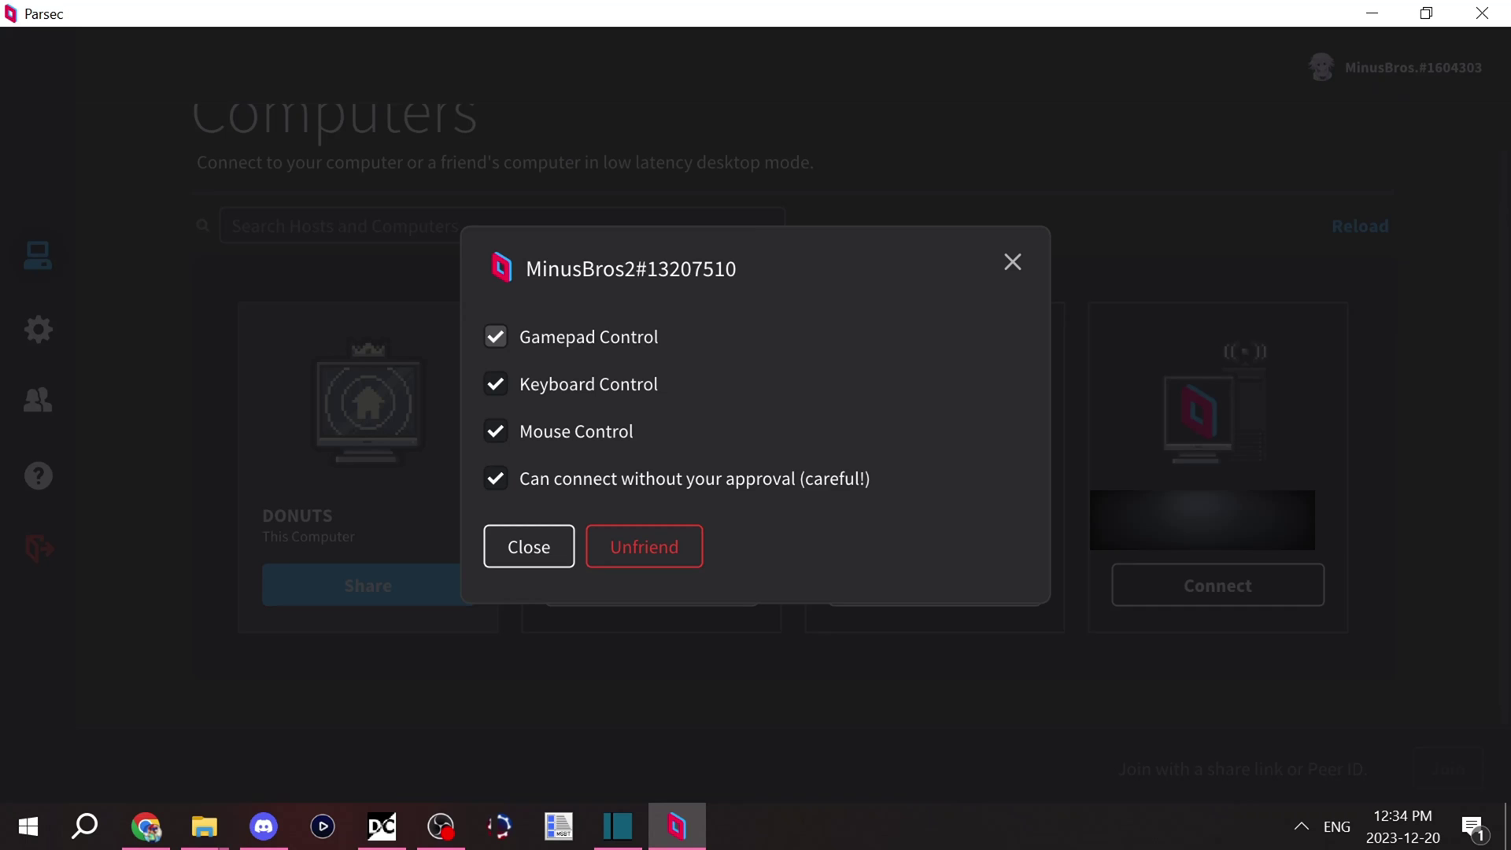
Disable Keyboard Control, Mouse Control and connecting without approval for this friend.
{"action": "left_click", "coordinate": [496, 384]}
{"action": "left_click", "coordinate": [496, 431]}
{"action": "left_click", "coordinate": [496, 479]}
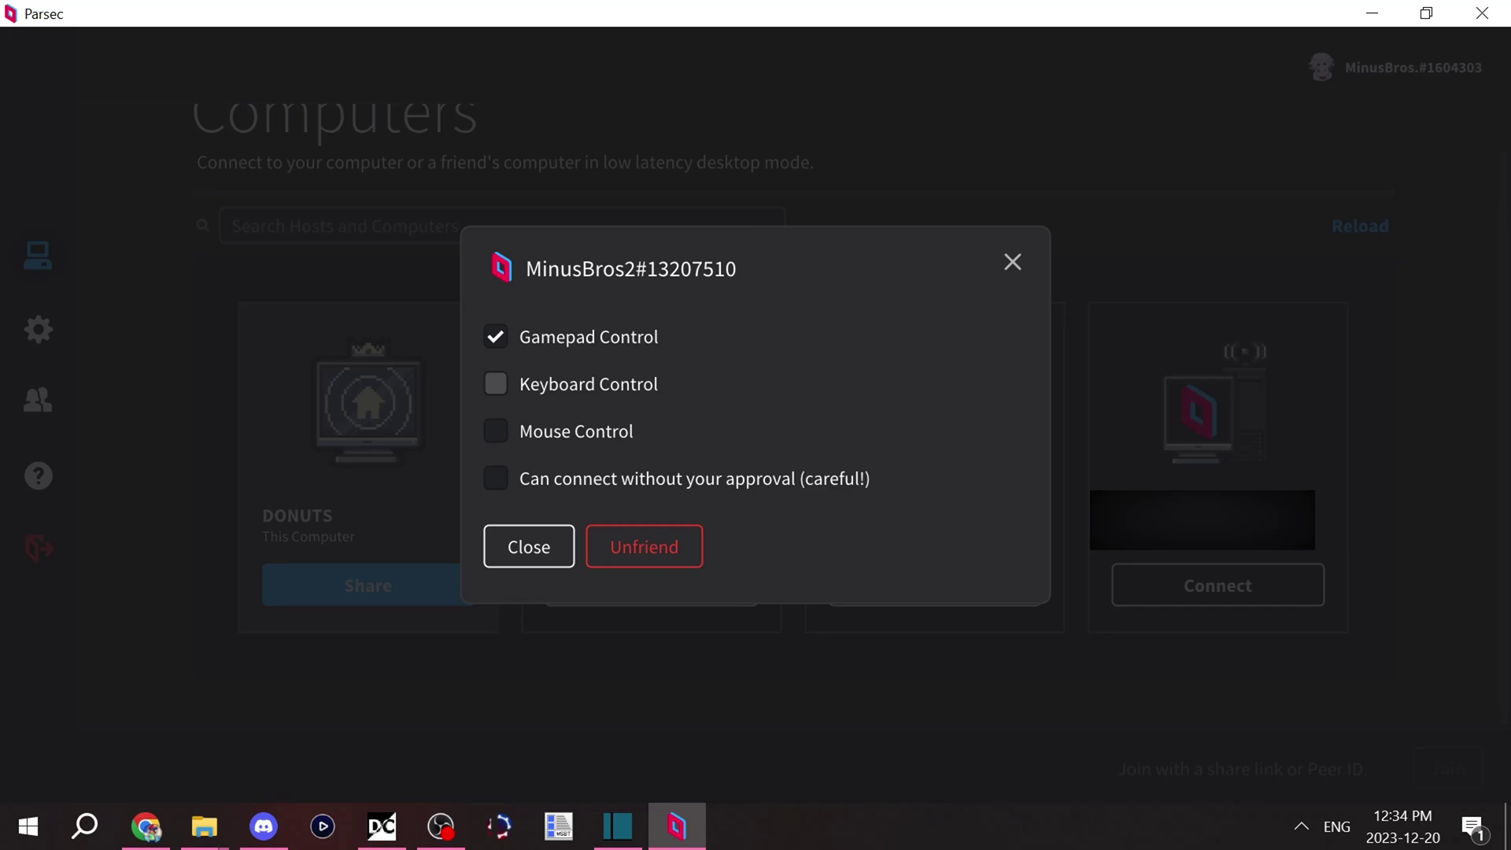
Briefly enable Keyboard Control and Mouse Control for this friend, and disable both permissions again.
{"action": "left_click", "coordinate": [496, 384]}
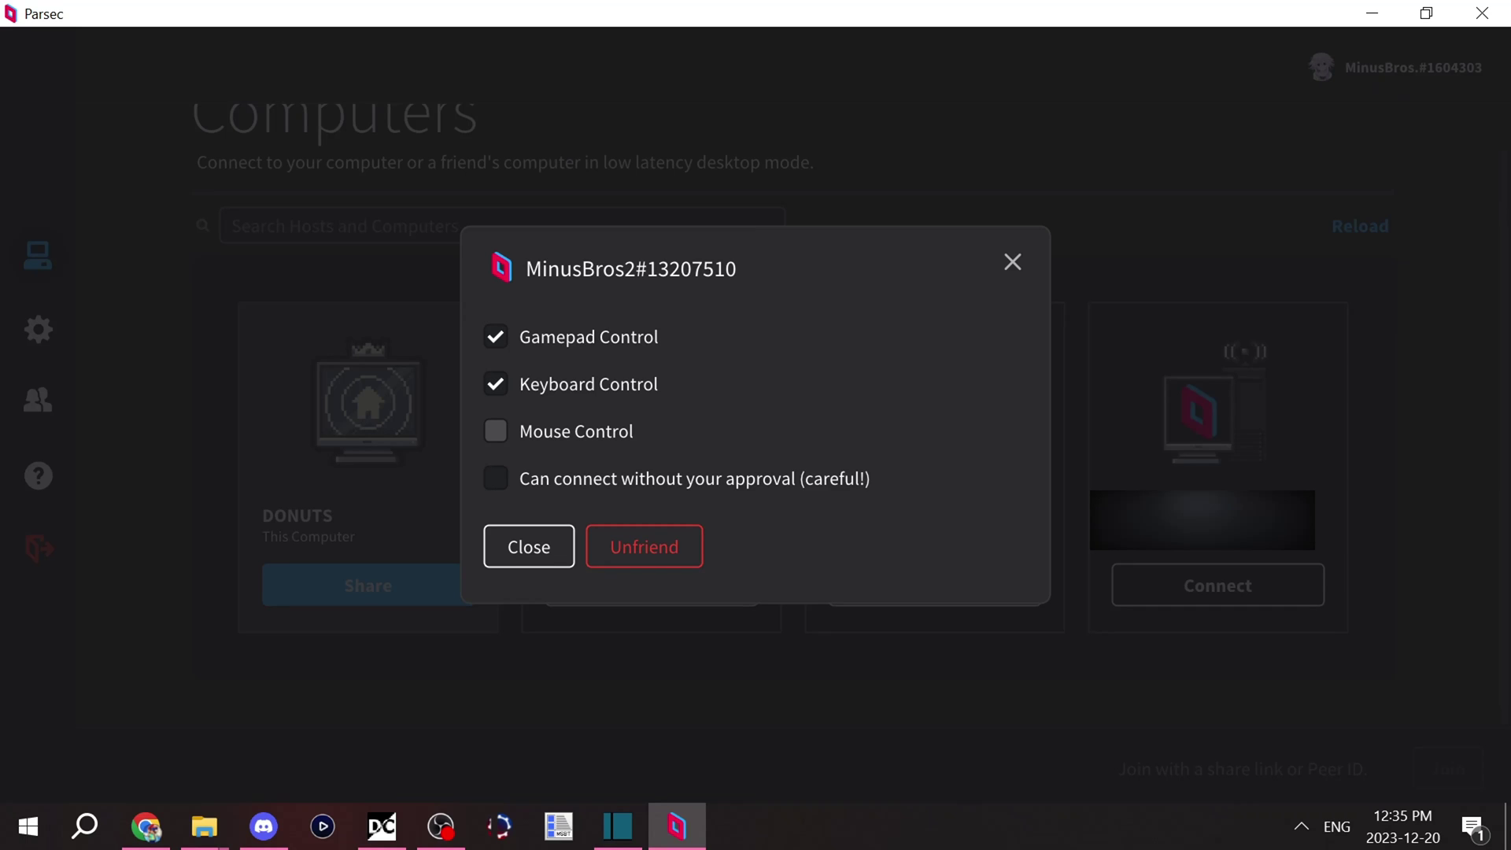
{"action": "left_click", "coordinate": [496, 431]}
{"action": "left_click", "coordinate": [496, 431]}
{"action": "left_click", "coordinate": [496, 384]}
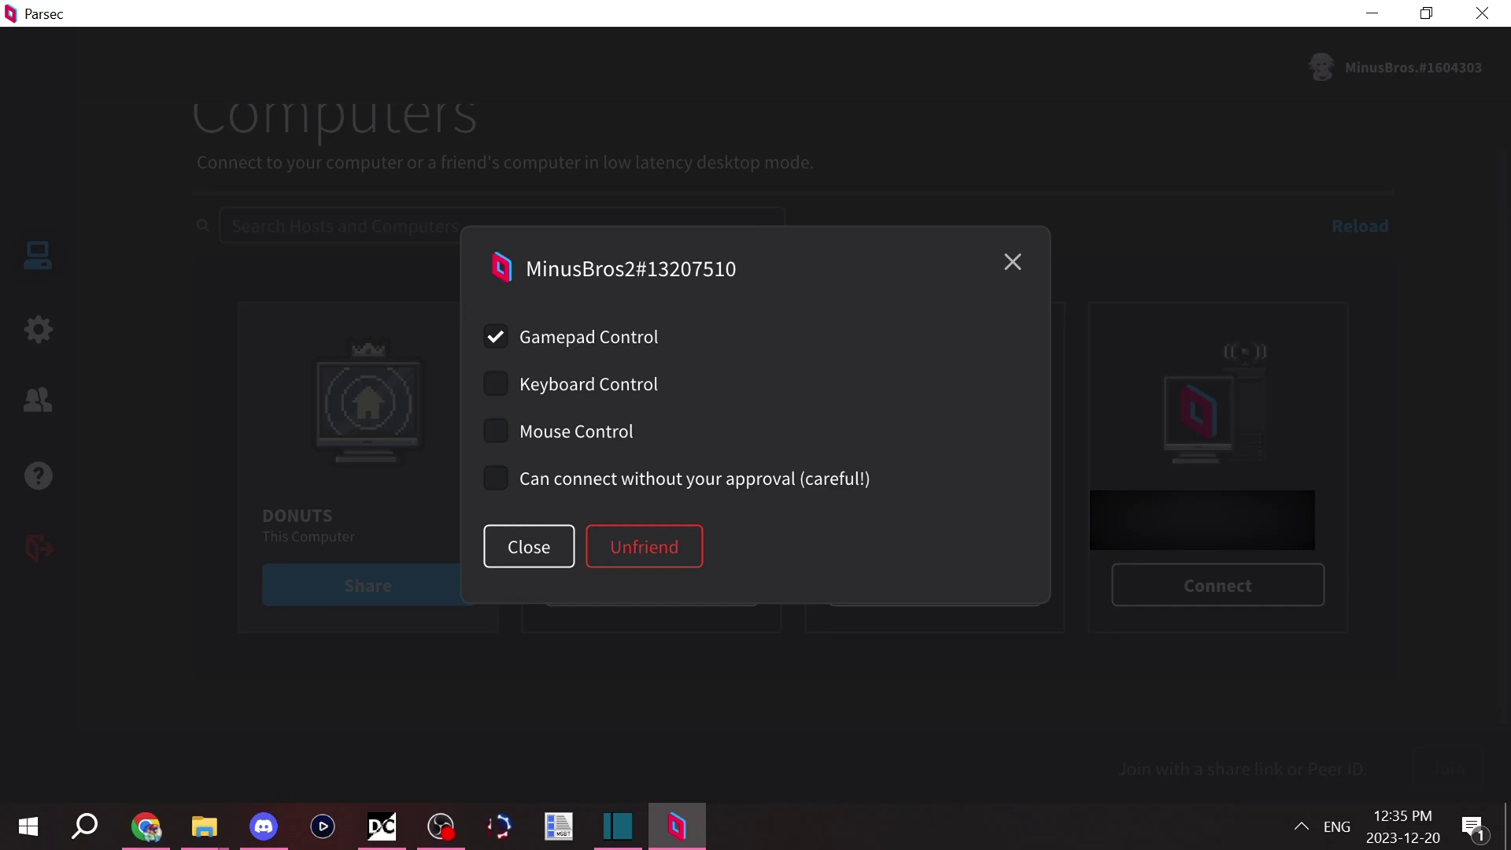
Allow this friend to connect without approval, and check the options of Parsec's background icon in the system tray.
{"action": "left_click", "coordinate": [496, 478]}
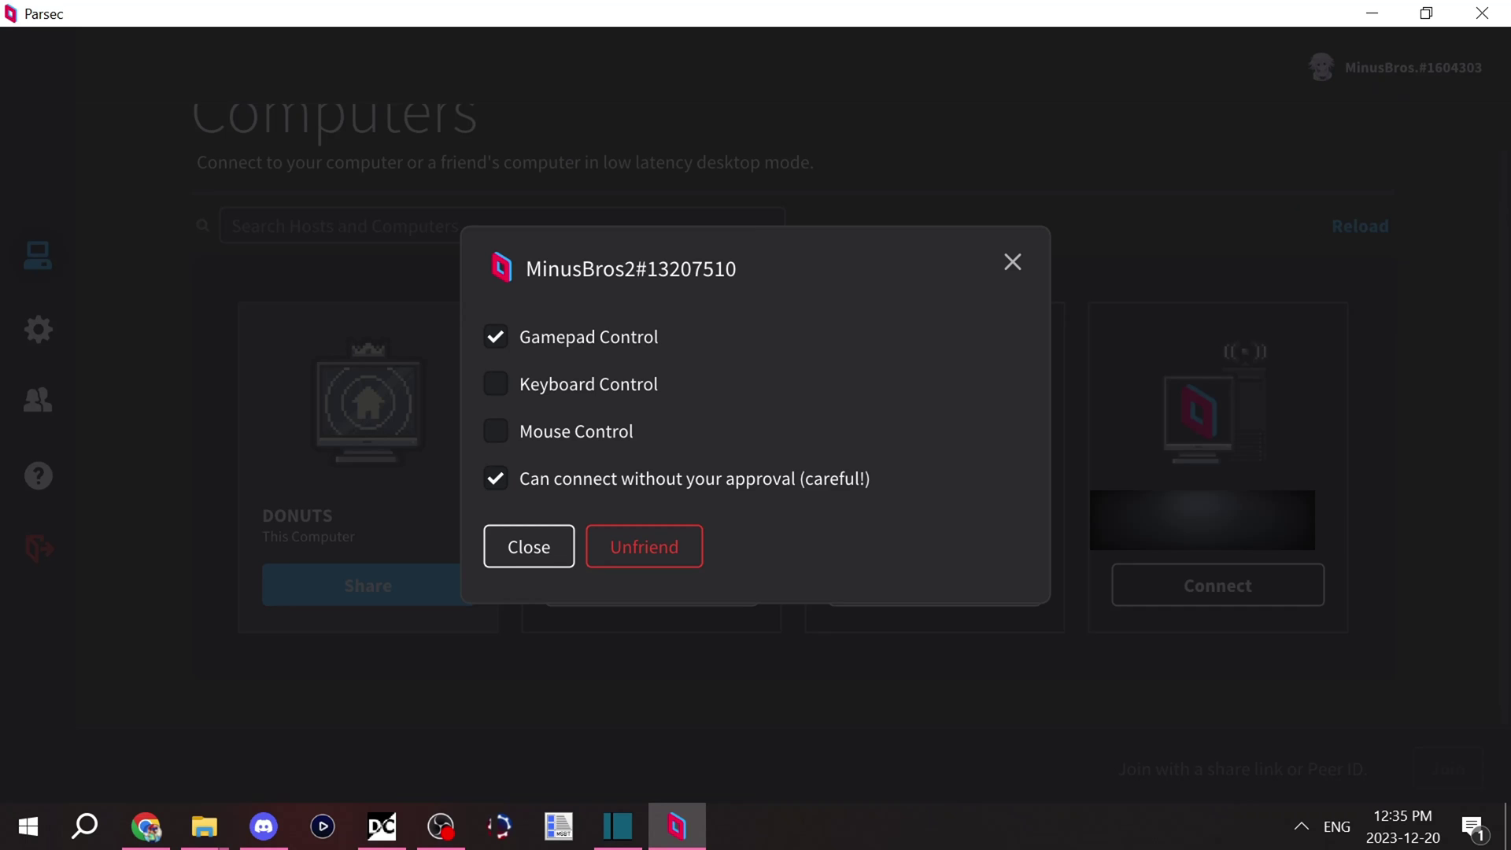
{"action": "left_click", "coordinate": [1302, 826]}
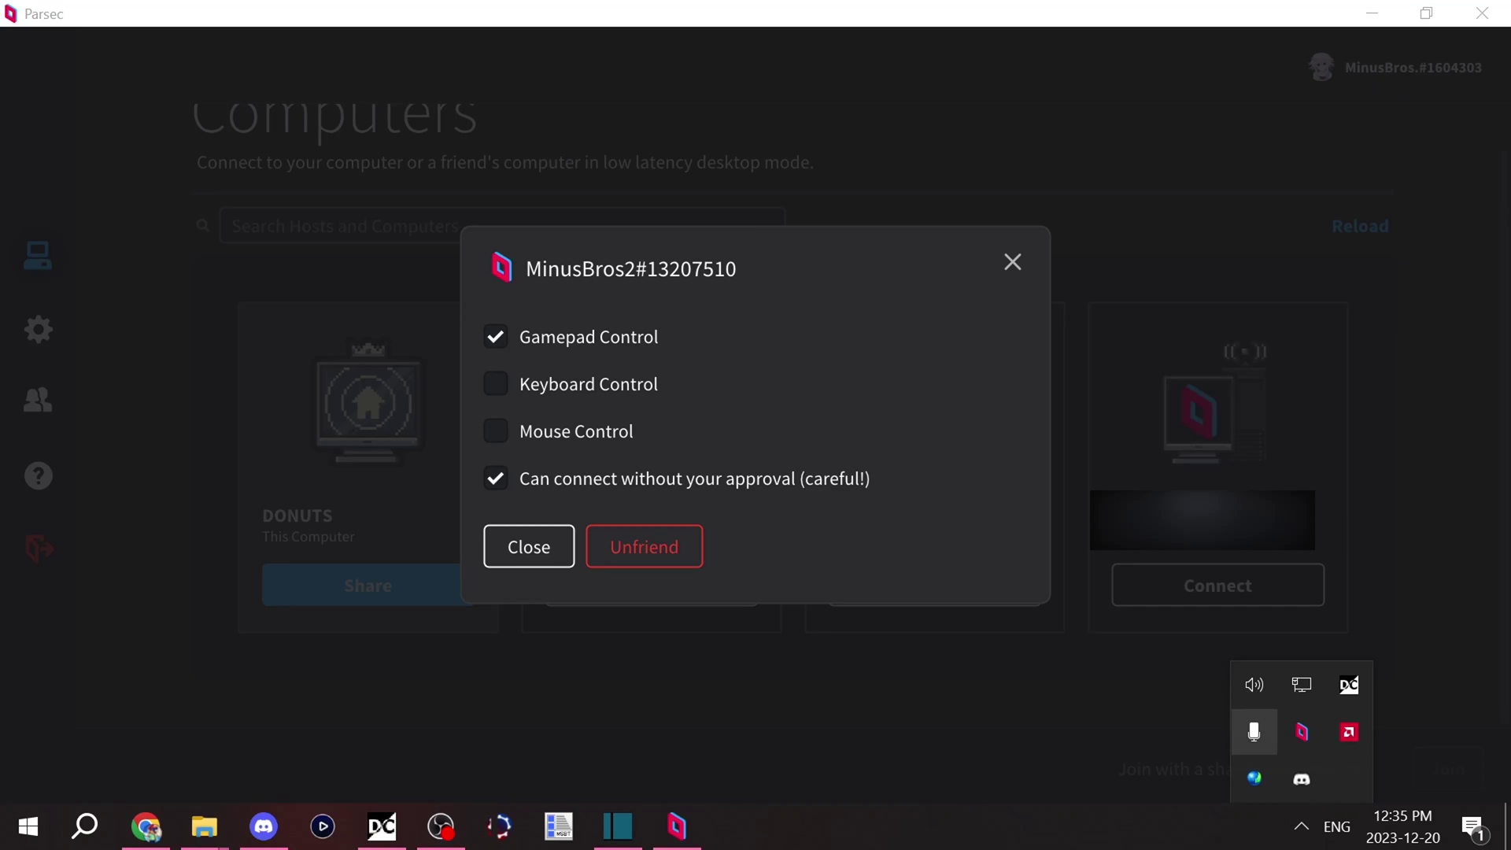
{"action": "right_click", "coordinate": [1302, 732]}
{"action": "left_click", "coordinate": [1285, 718]}
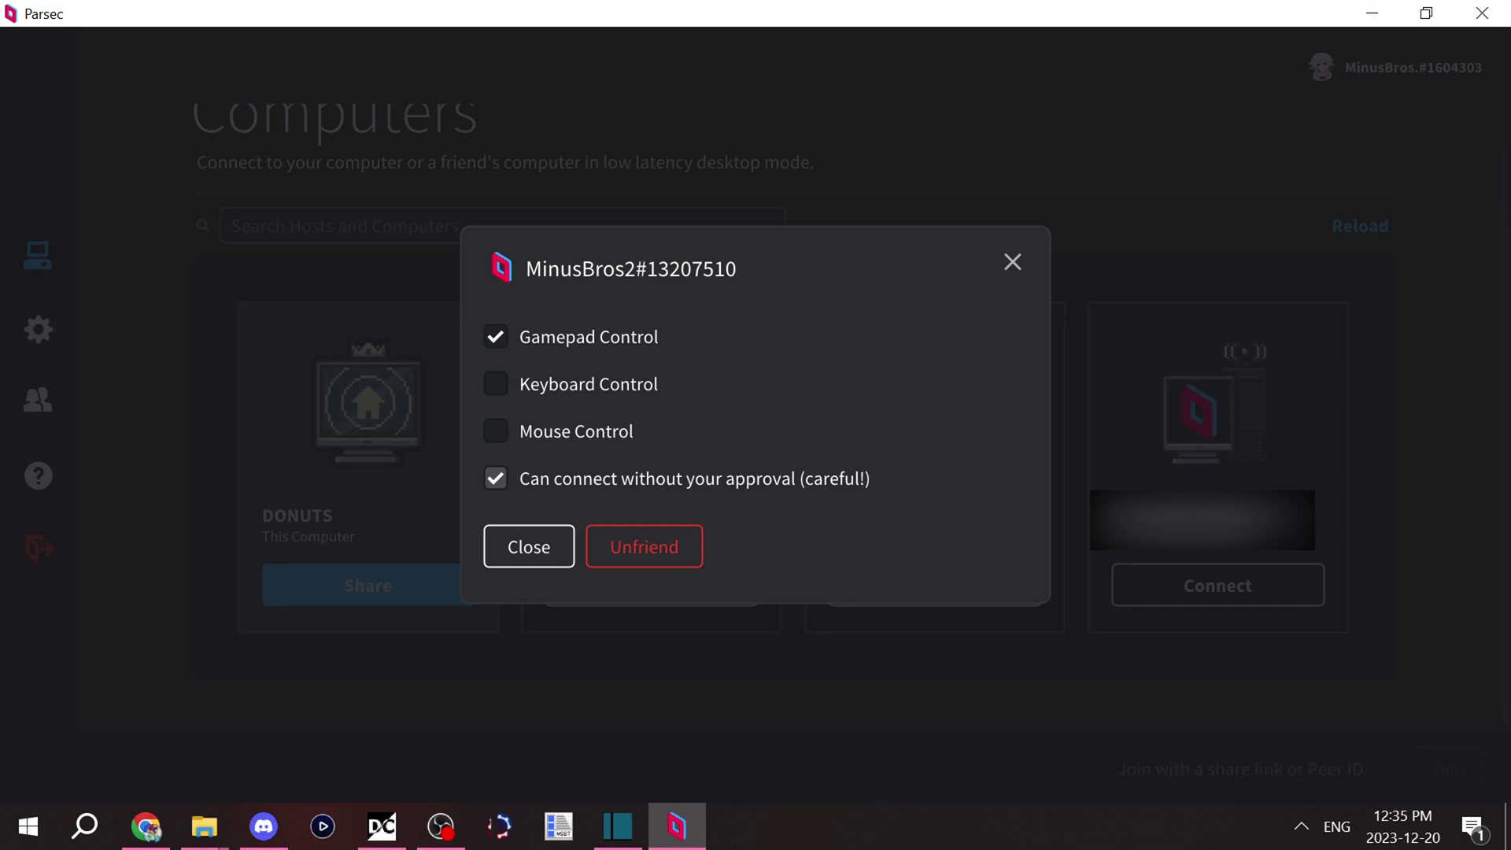
Require approval for this friend's connections, enable Mouse Control and Keyboard Control, and accept the friend's waiting connection request.
{"action": "left_click", "coordinate": [496, 478]}
{"action": "left_click", "coordinate": [496, 431]}
{"action": "left_click", "coordinate": [495, 384]}
{"action": "left_click", "coordinate": [529, 546]}
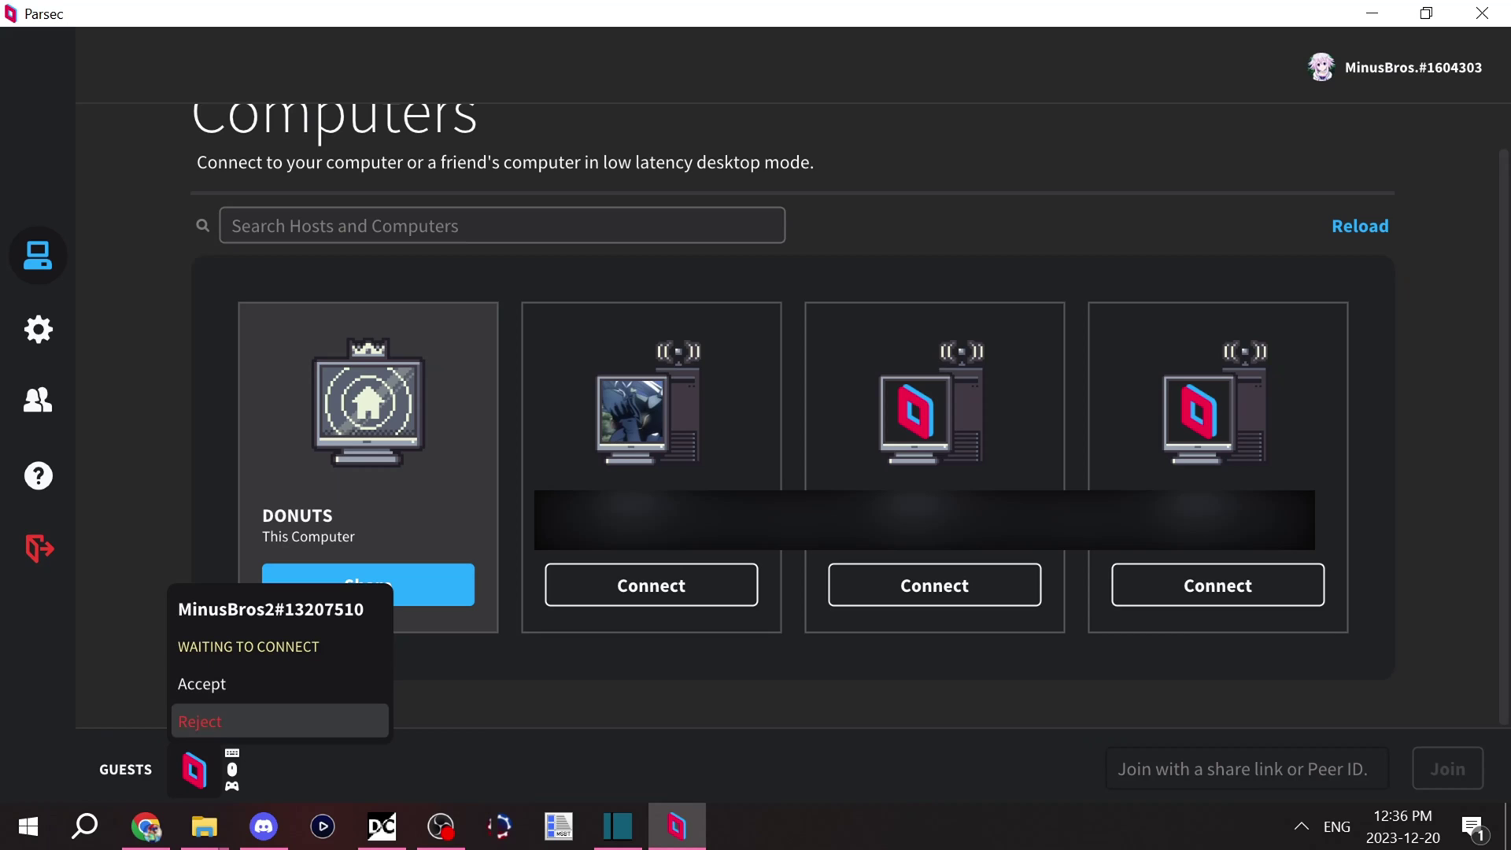
{"action": "left_click", "coordinate": [201, 683]}
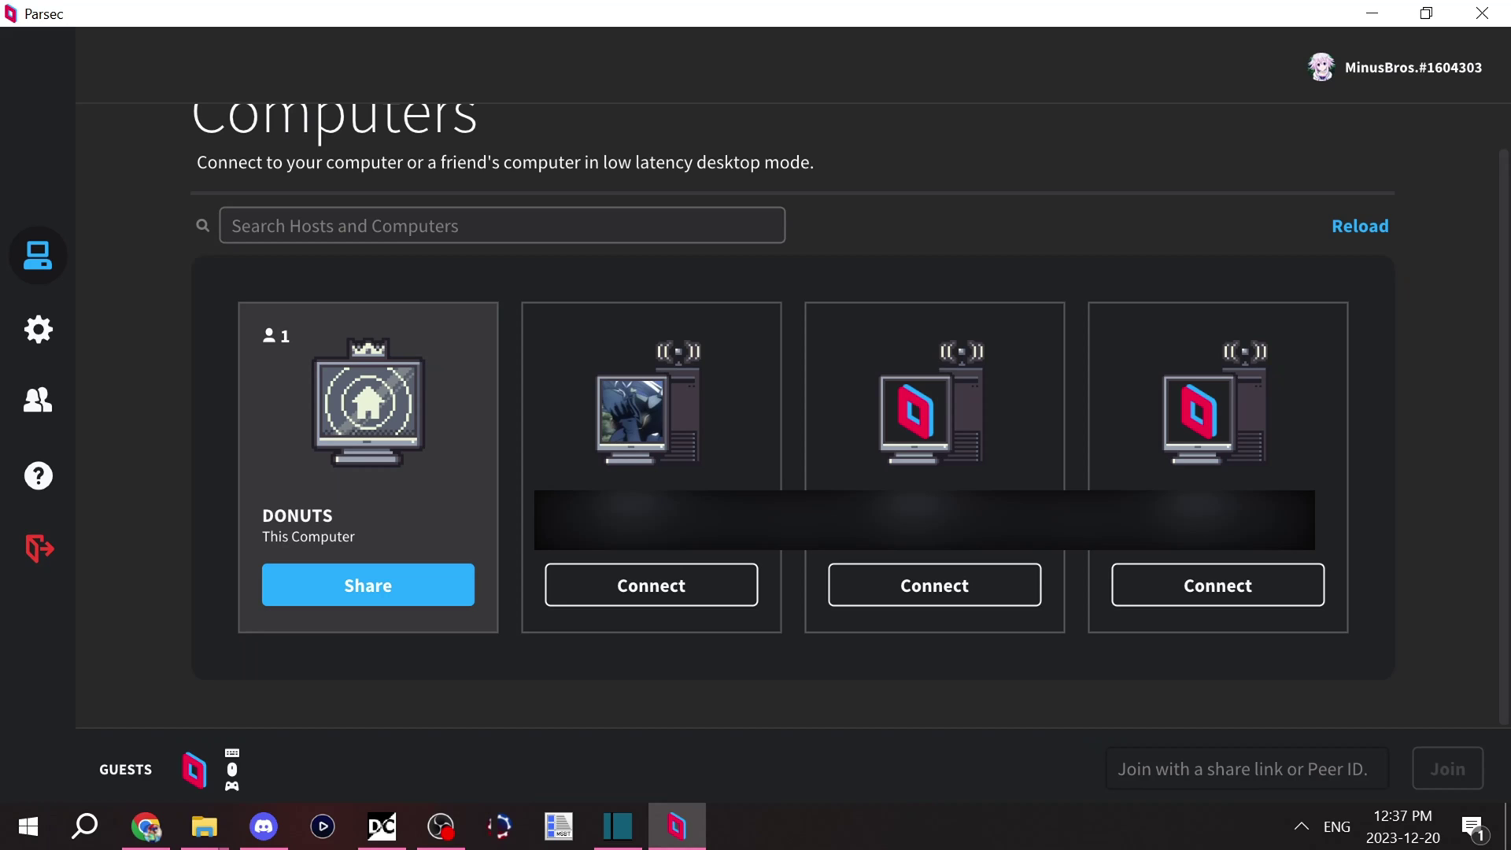
Search the computer for "dolphin" and launch the Dolphin emulator.
{"action": "key", "text": "super+s"}
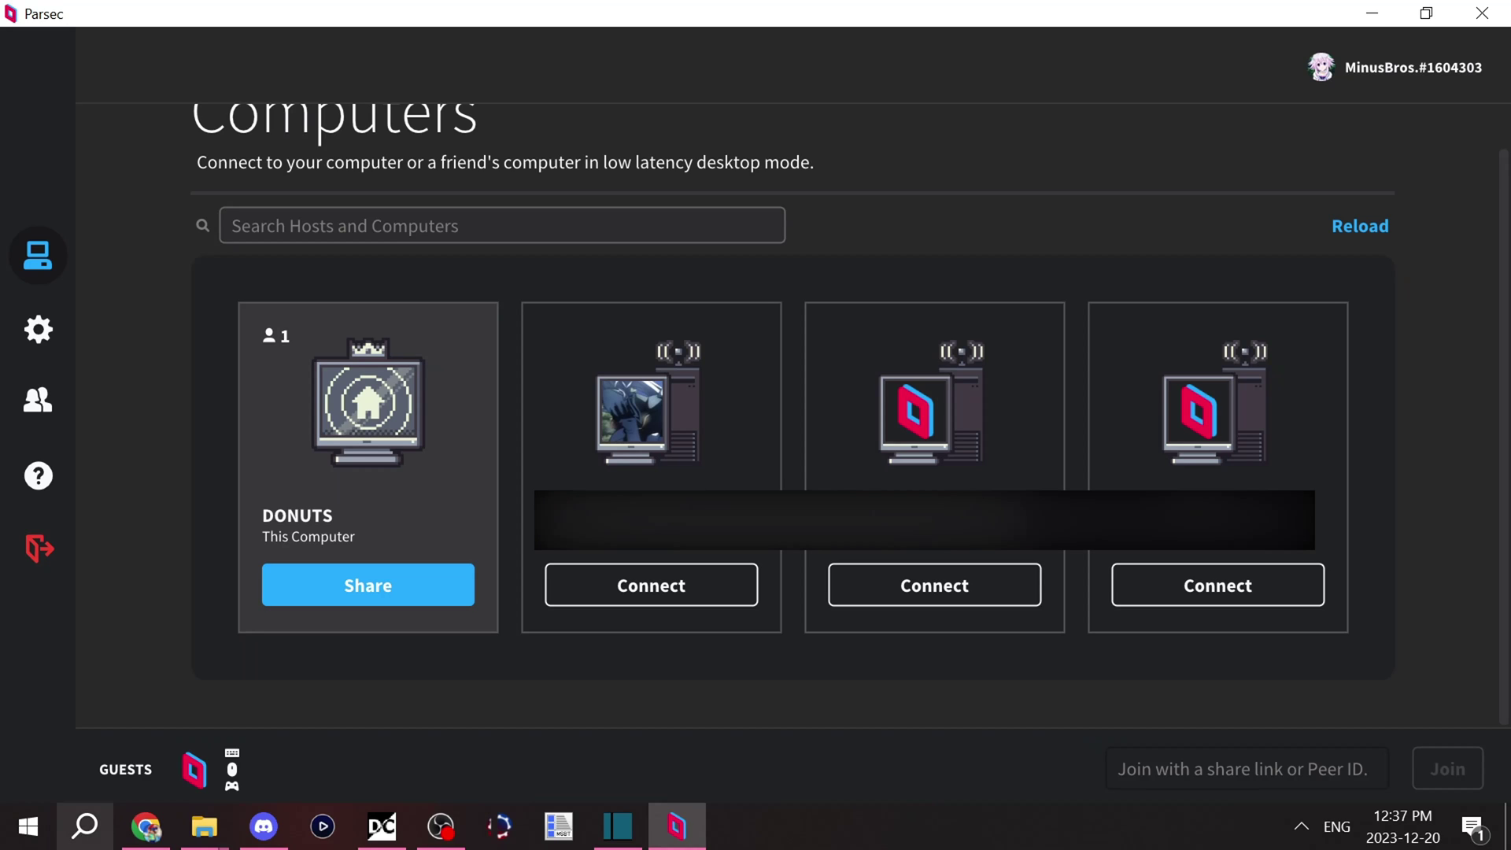
{"action": "type", "text": "dolphin"}
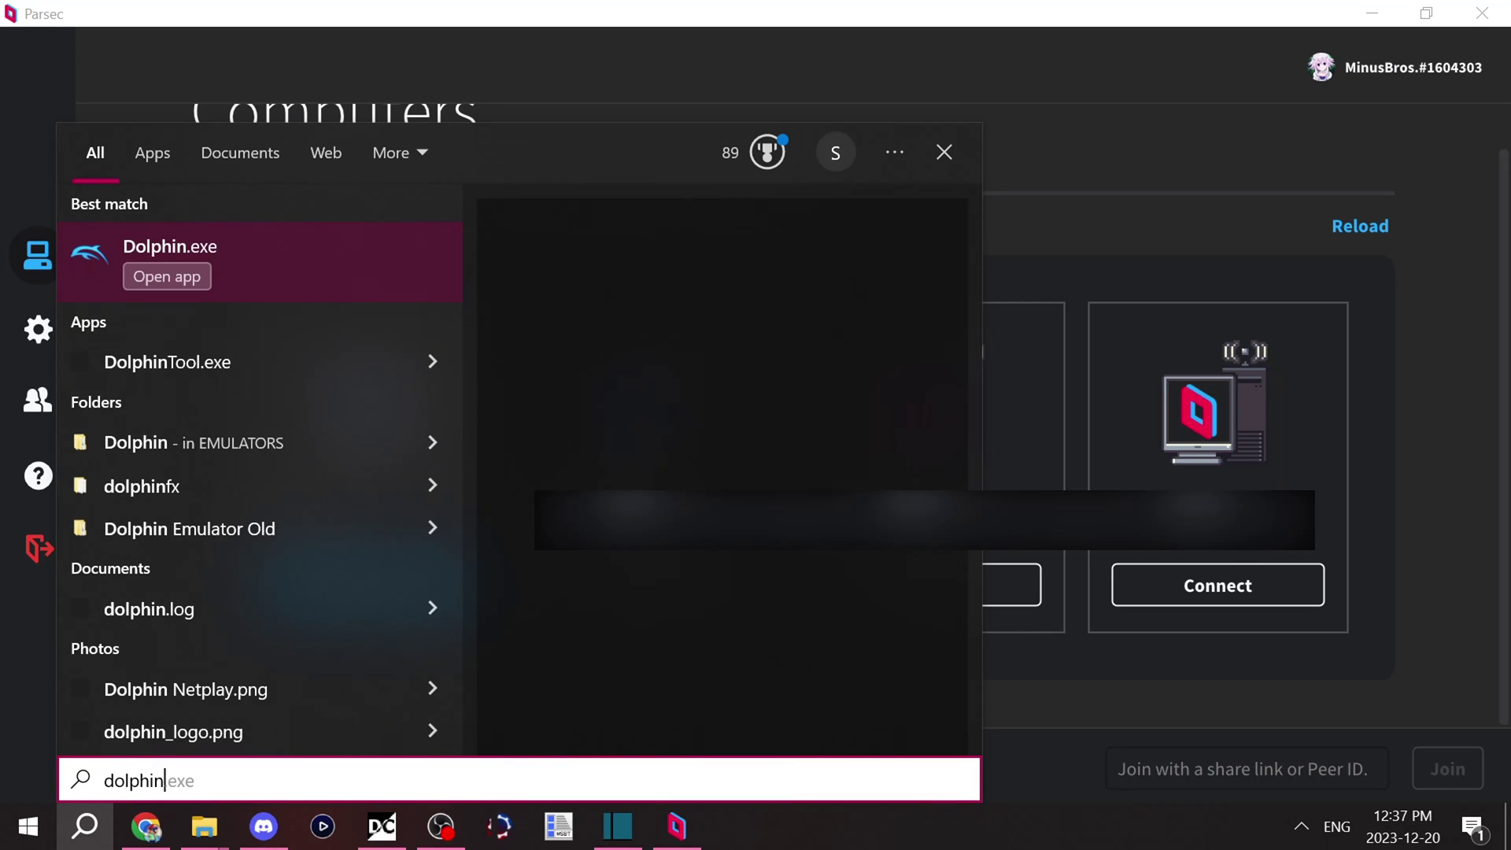
{"action": "key", "text": "Return"}
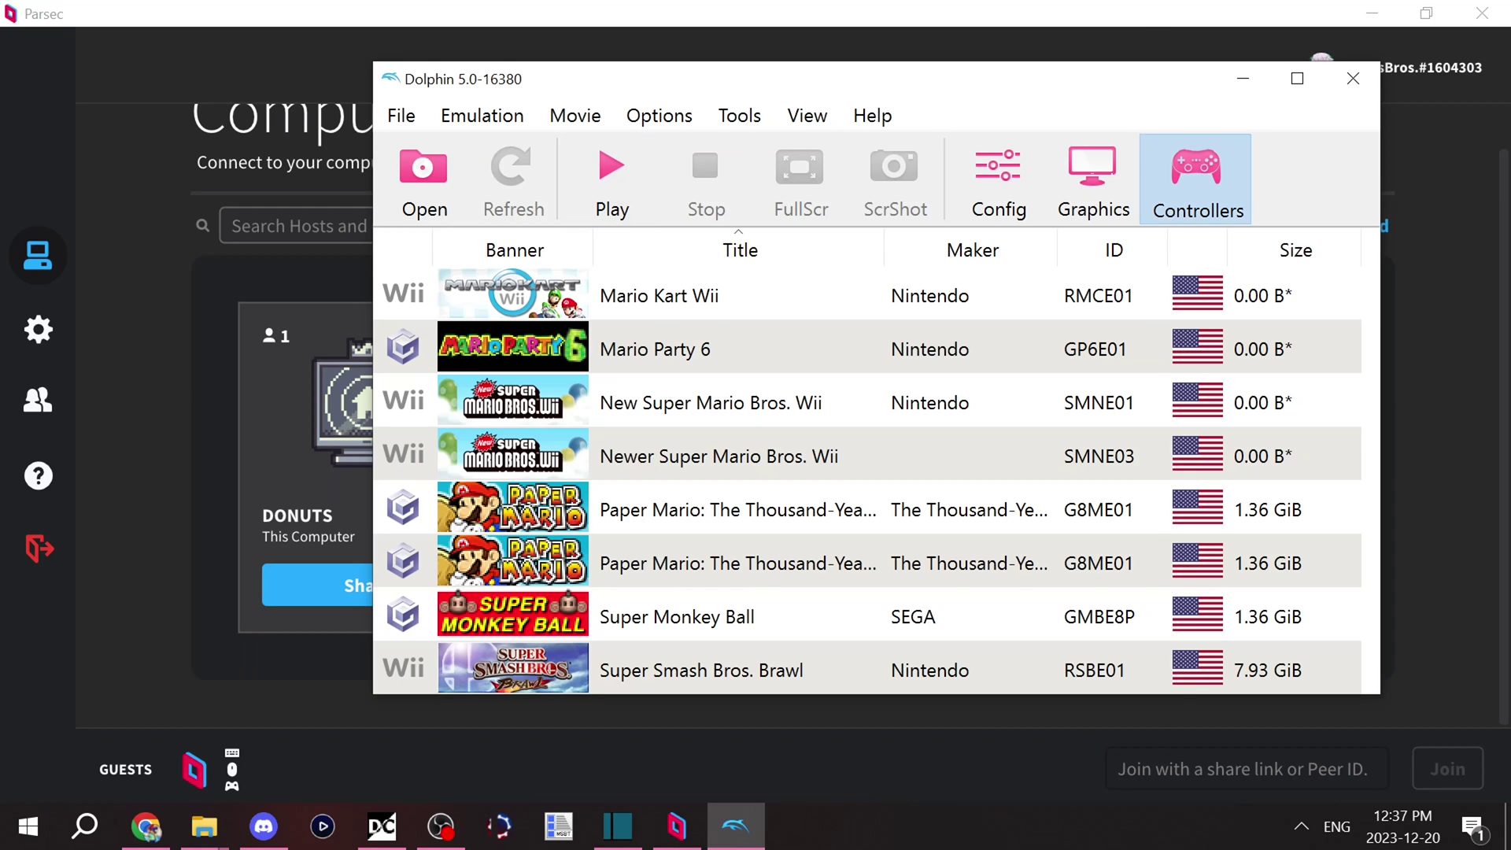
Open Dolphin's controller settings and set GameCube Port 2 to Standard Controller.
{"action": "left_click", "coordinate": [1195, 179]}
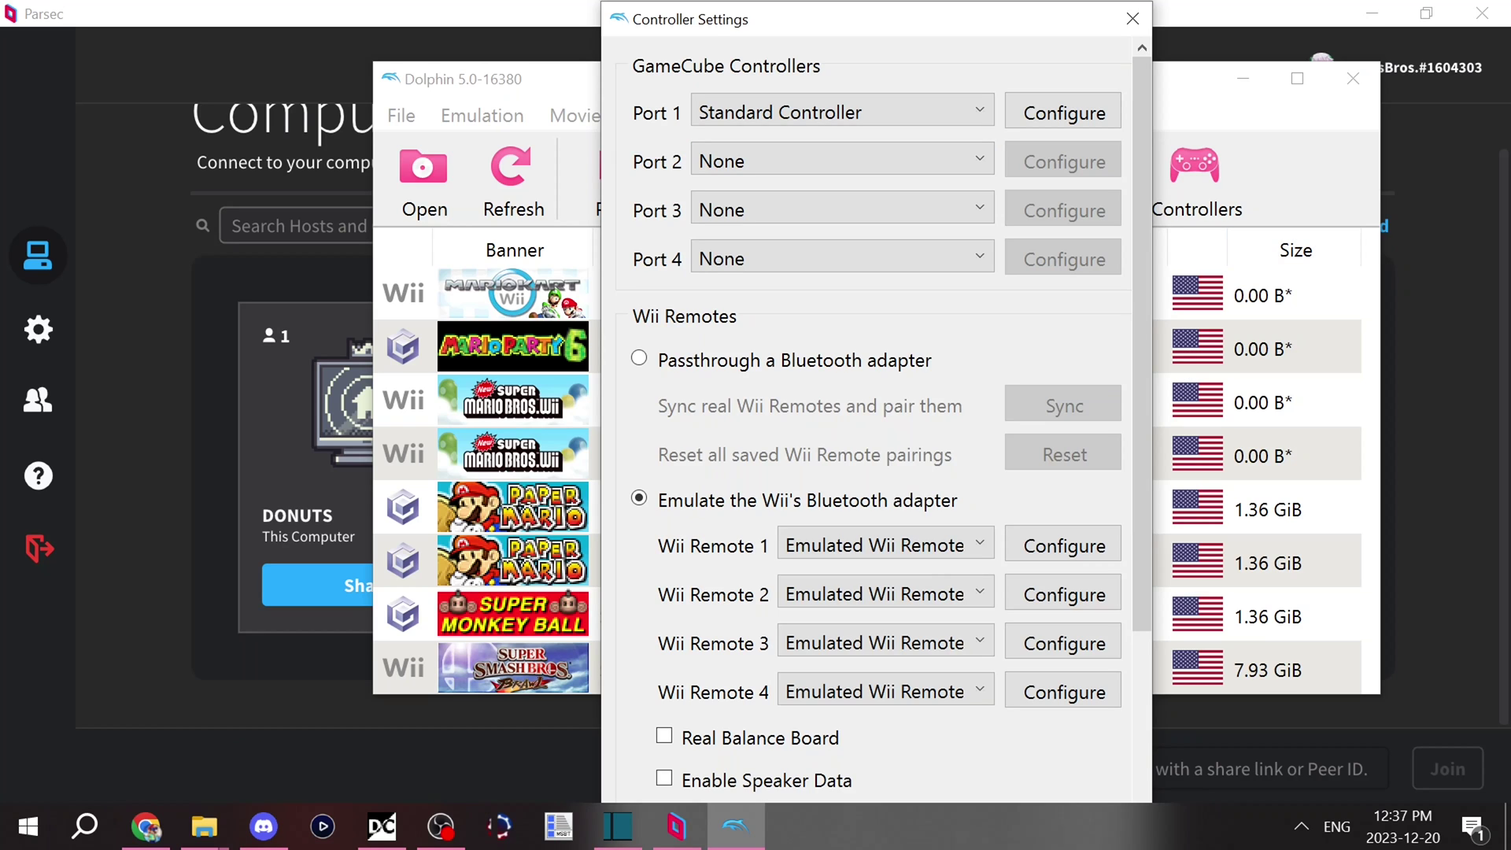
{"action": "left_click", "coordinate": [842, 160]}
{"action": "left_click", "coordinate": [843, 213]}
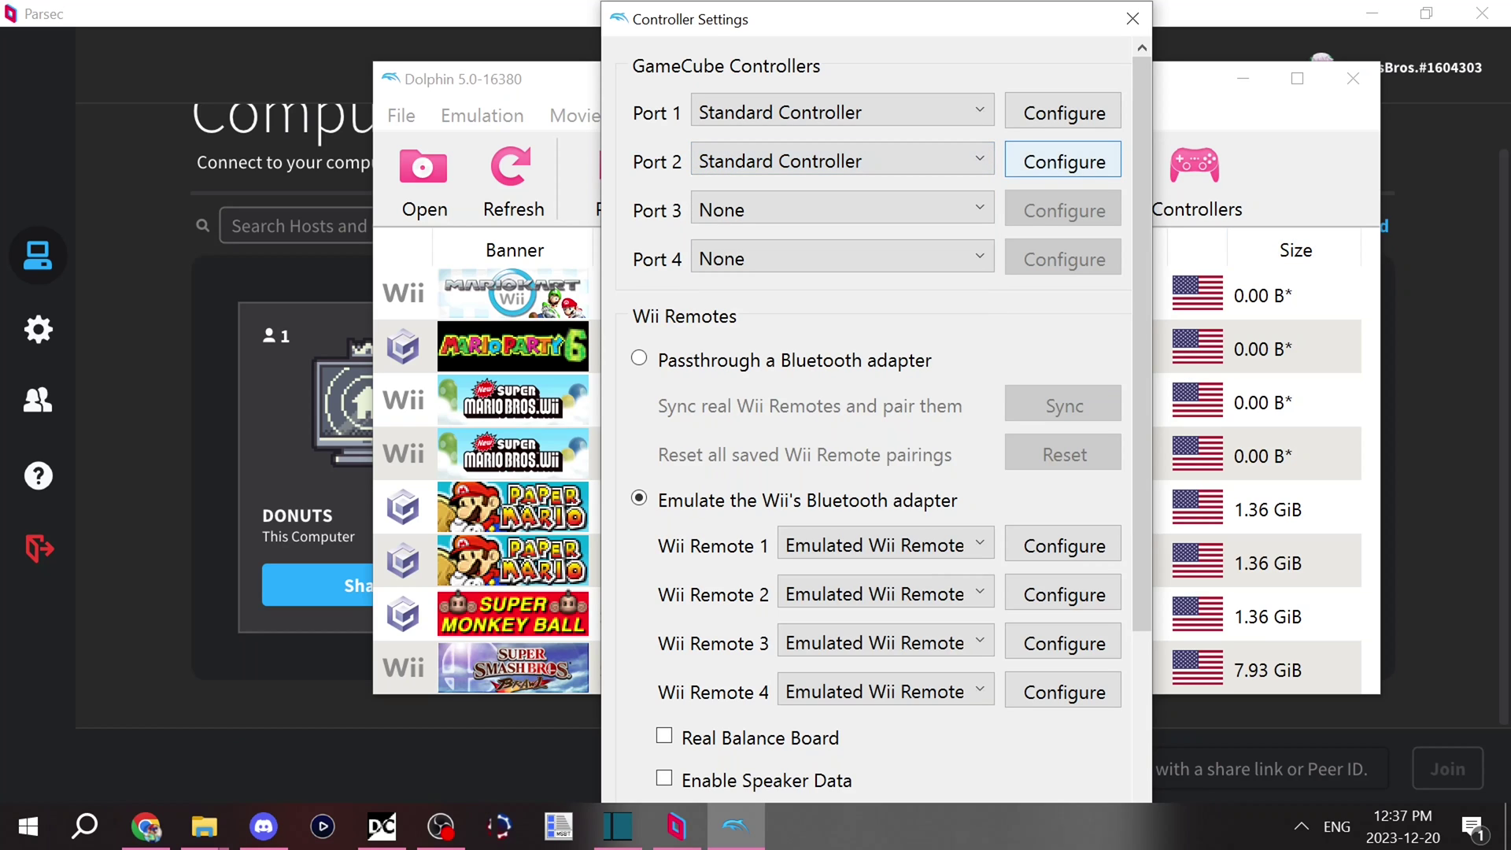
Open the Port 2 controller configuration and set its device to All devices.
{"action": "left_click", "coordinate": [1062, 161]}
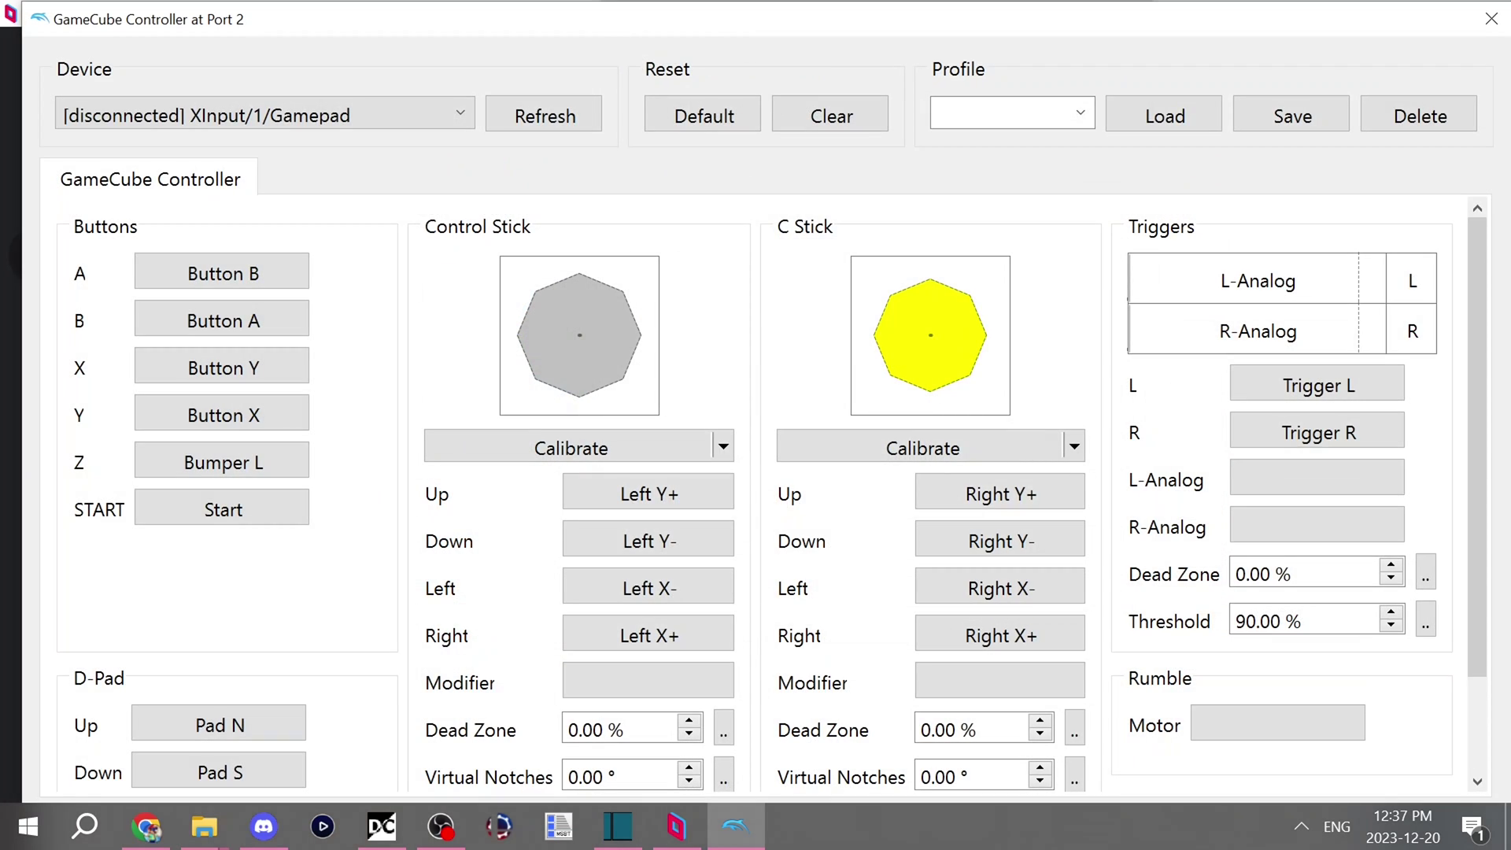
{"action": "left_click", "coordinate": [260, 115]}
{"action": "left_click", "coordinate": [260, 196]}
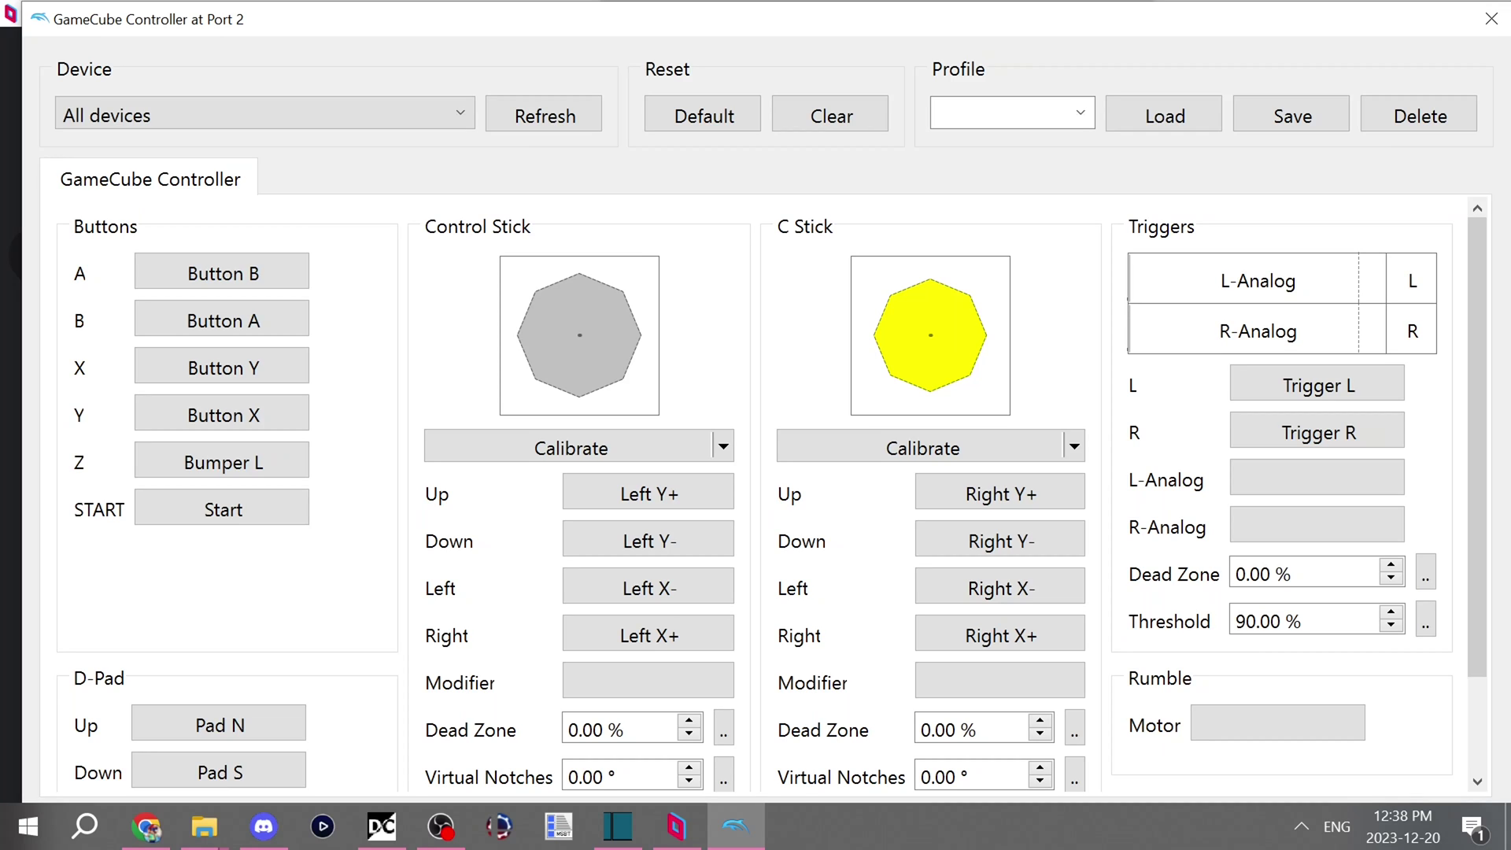
{"action": "left_click", "coordinate": [265, 114]}
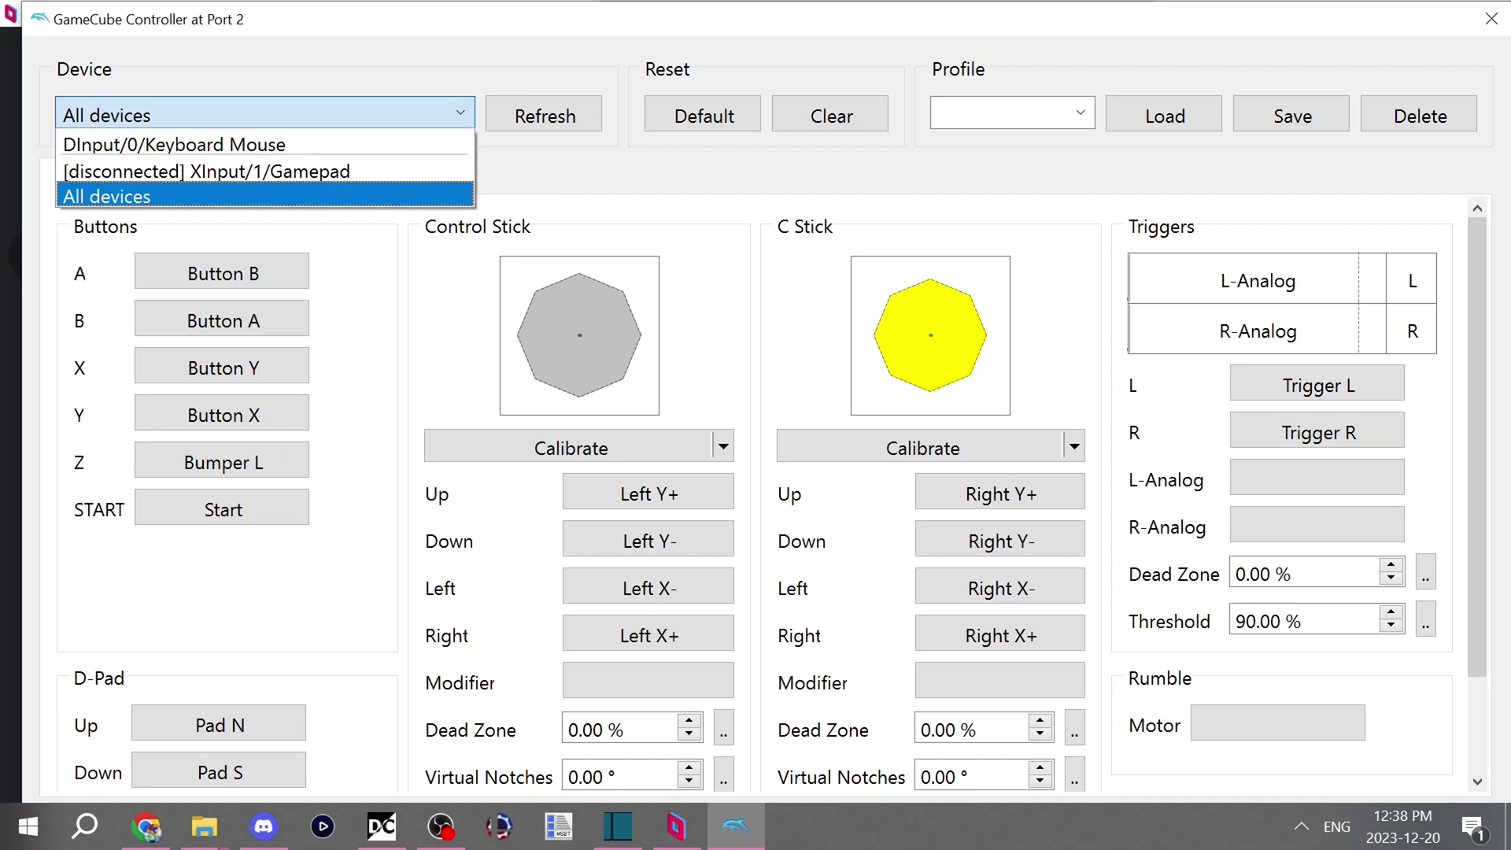
{"action": "key", "text": "Return"}
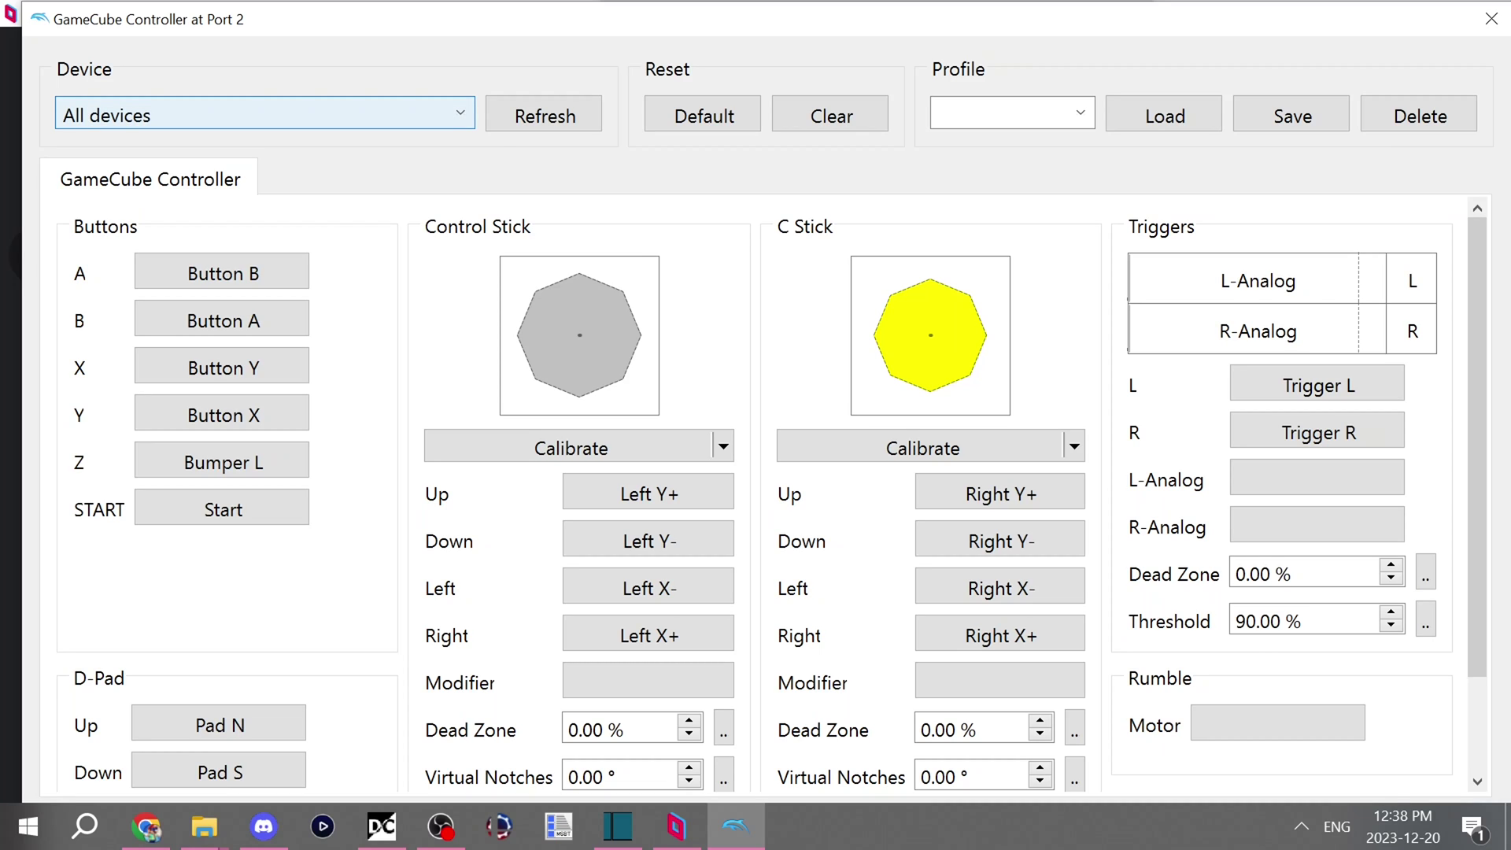
Try to remap the A button of the Port 2 controller, and close the controller configuration and settings windows.
{"action": "left_click", "coordinate": [222, 270]}
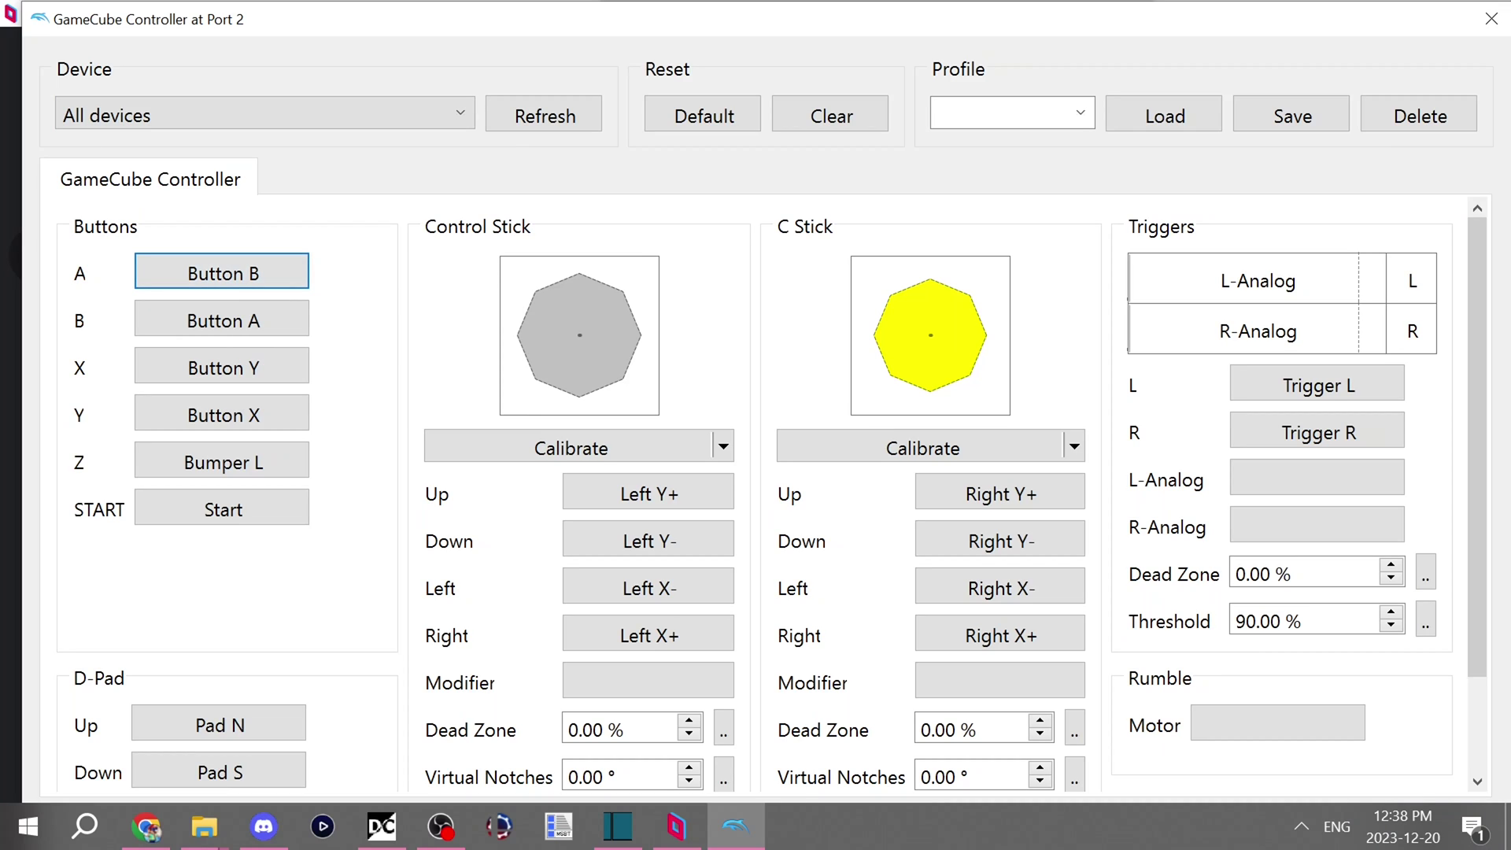
{"action": "left_click", "coordinate": [1491, 18]}
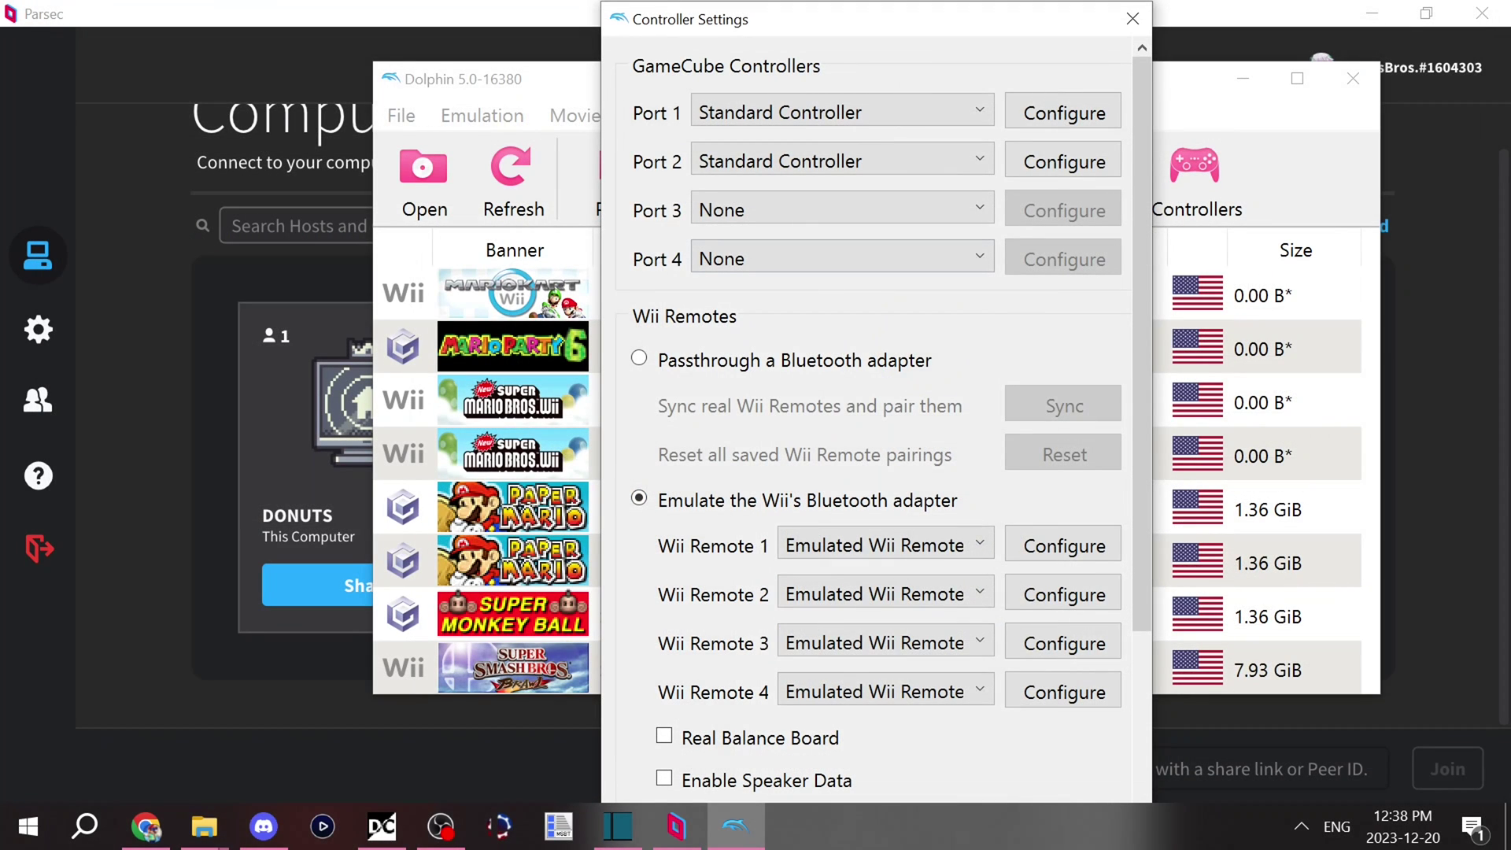
{"action": "left_click", "coordinate": [1132, 18]}
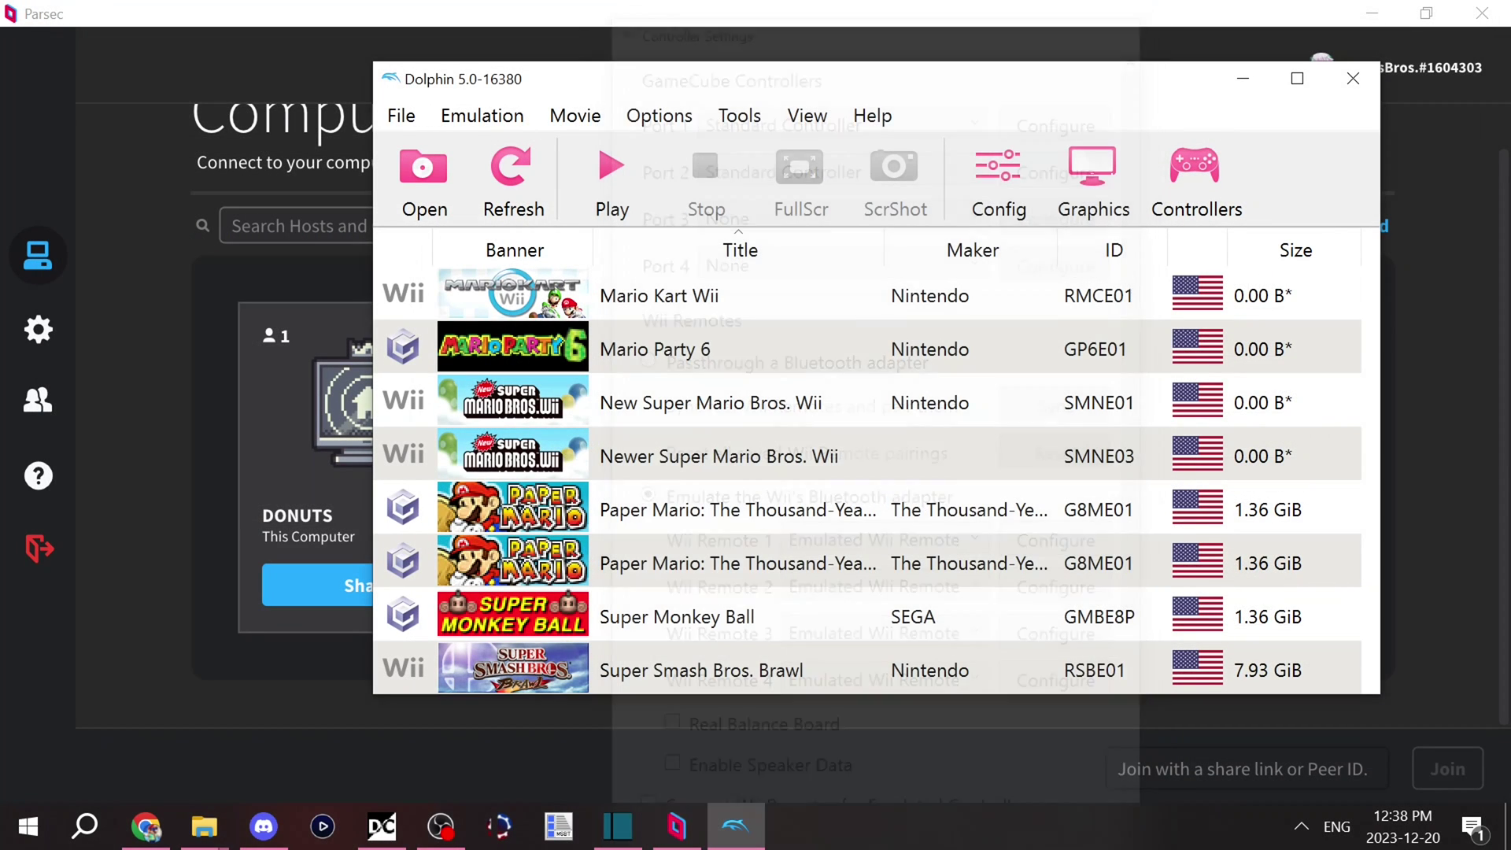